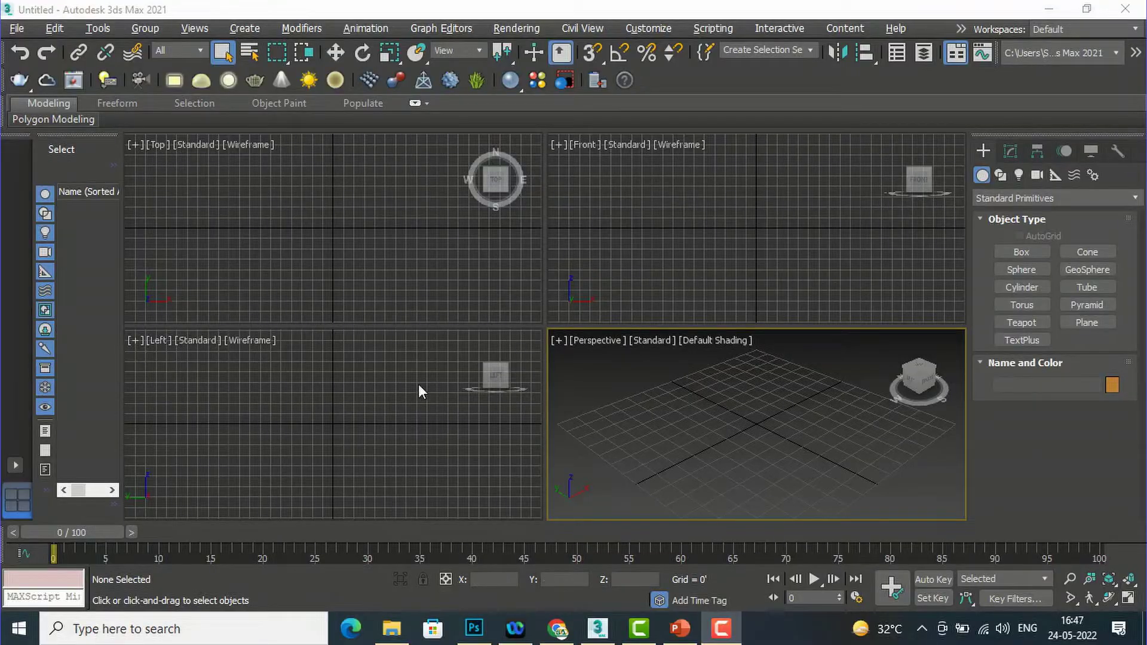
Make the top, front, perspective and left viewports active in turn, three times over
left_click(447, 240)
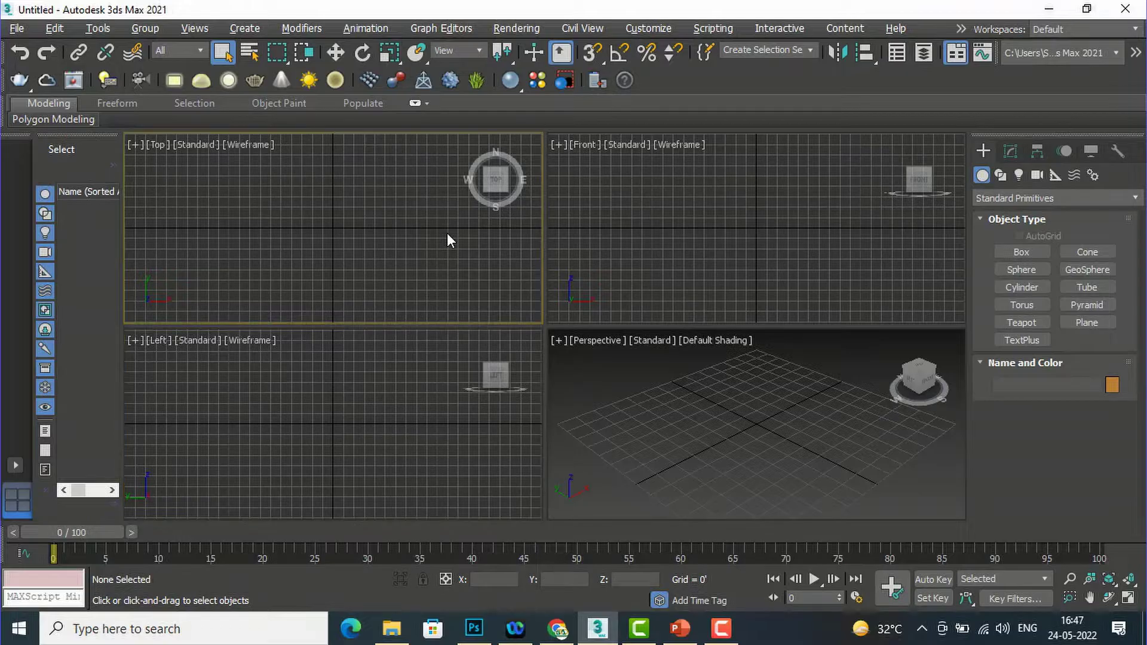
left_click(649, 233)
left_click(677, 402)
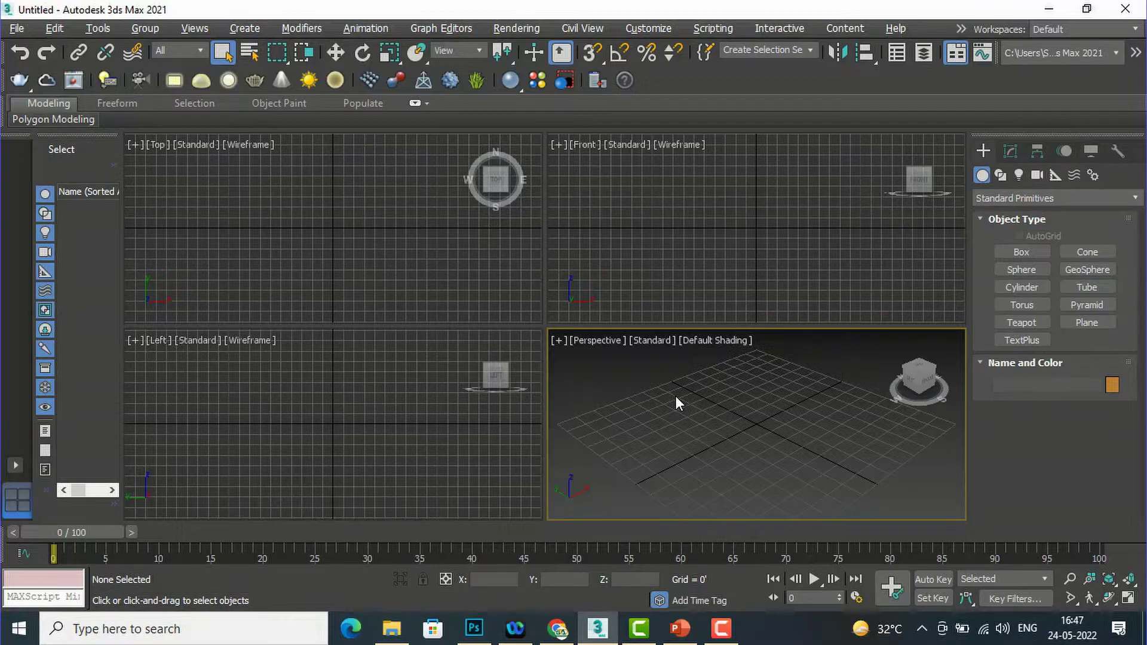
left_click(387, 389)
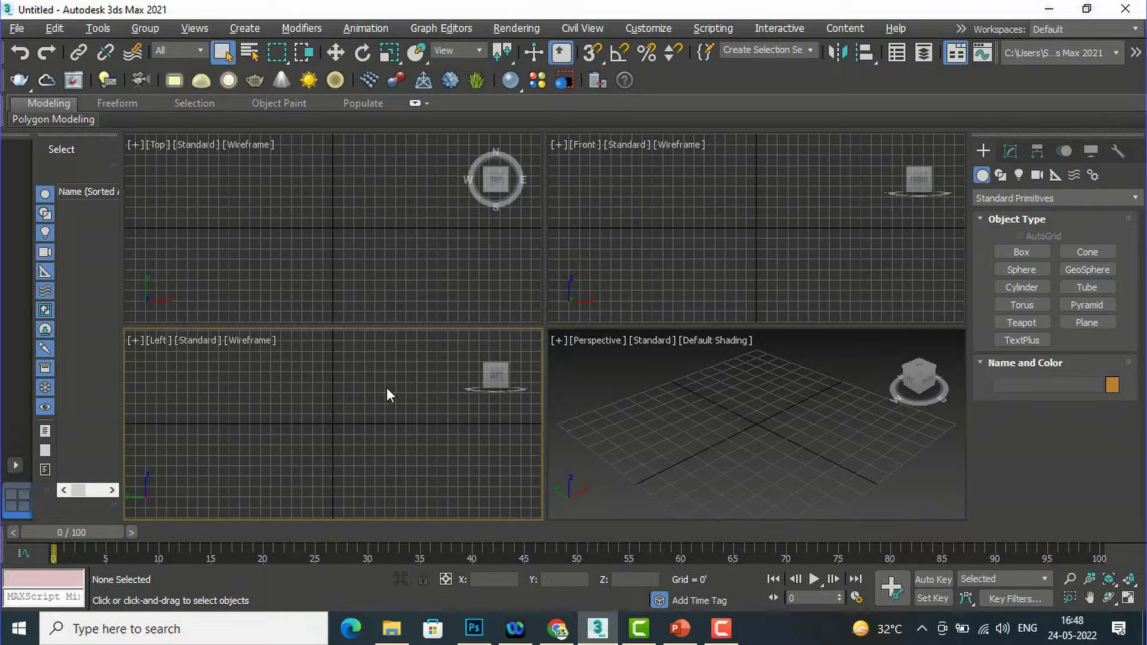
left_click(407, 254)
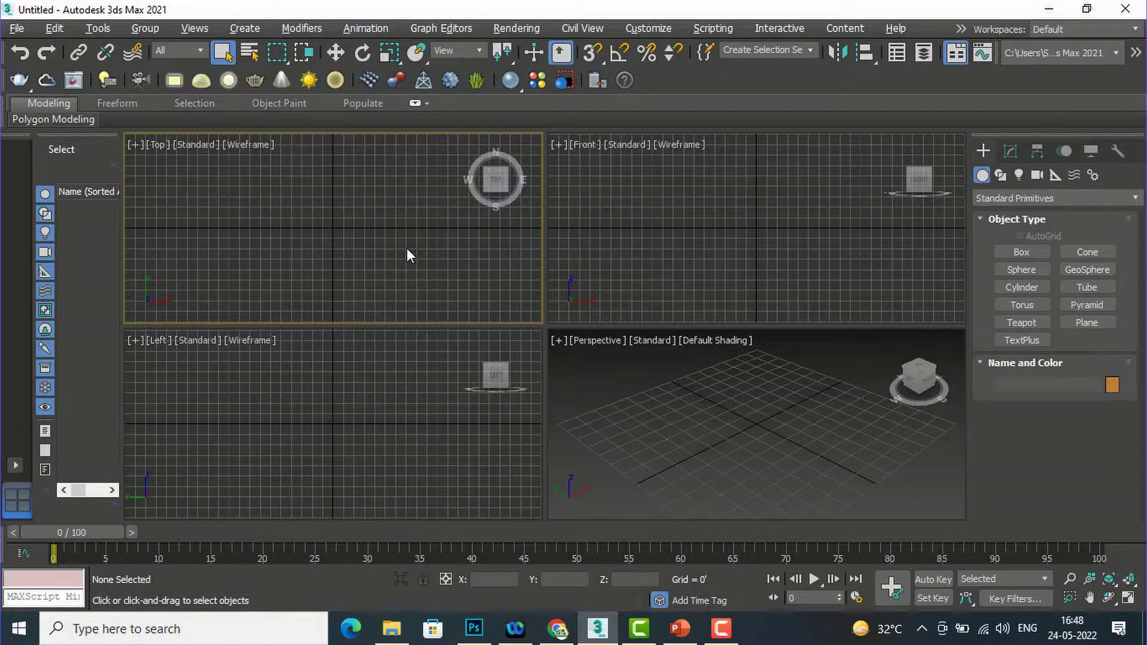
left_click(666, 242)
left_click(701, 408)
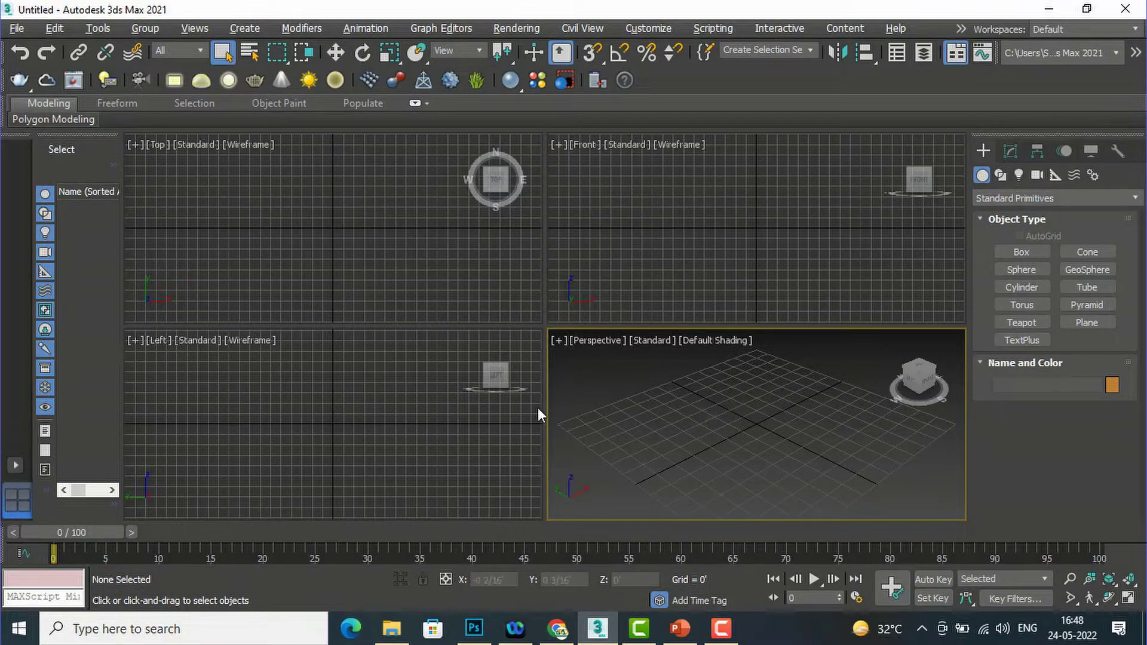
left_click(366, 404)
left_click(422, 242)
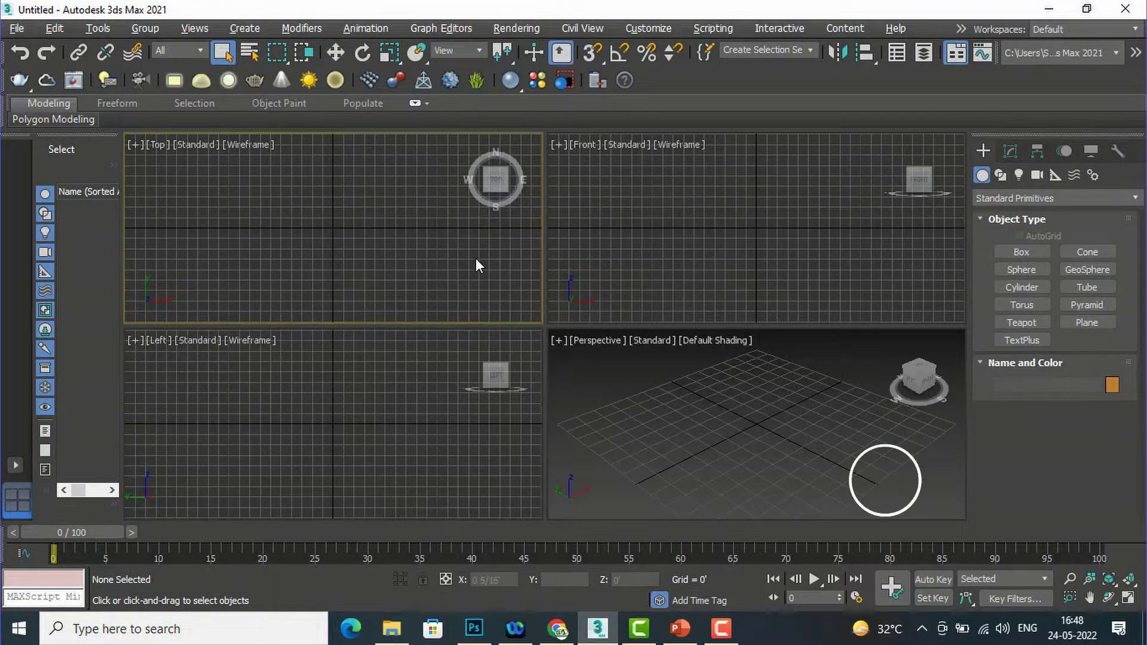
left_click(631, 264)
left_click(677, 434)
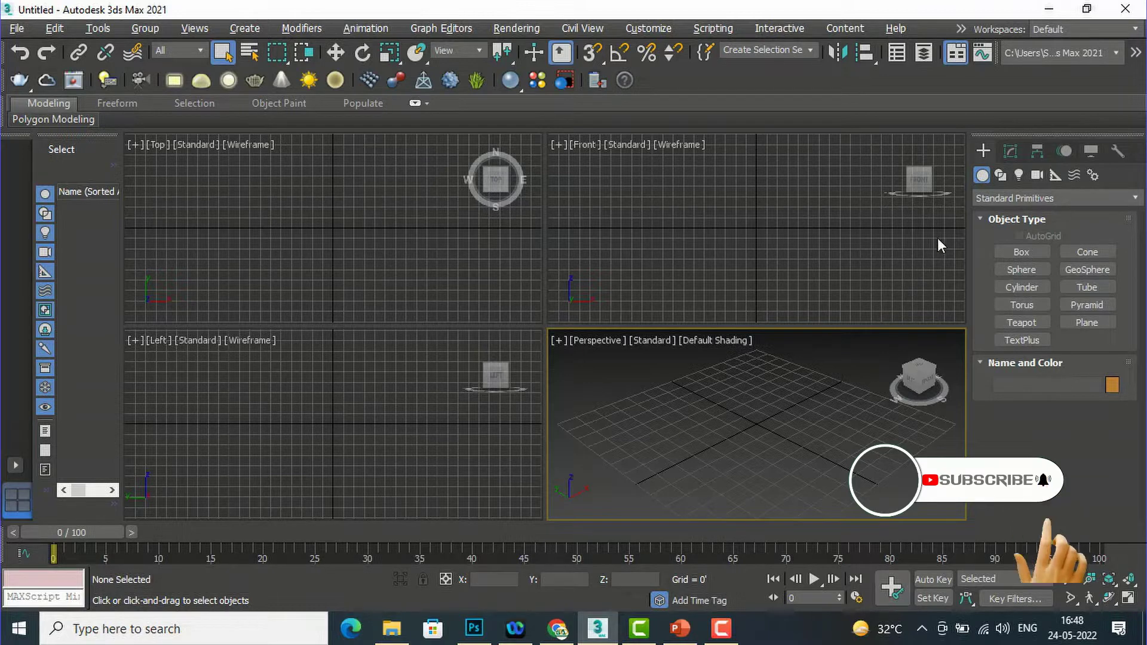
Switch the Create panel's object category to Doors, then bring up the PowerPoint presentation
left_click(984, 194)
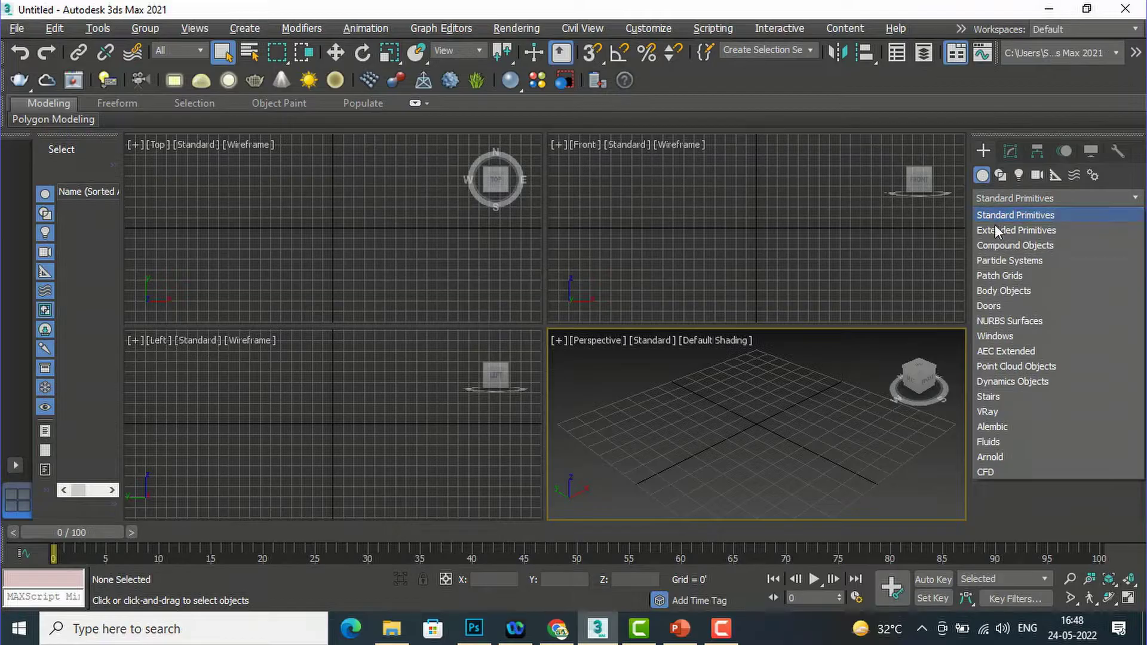
left_click(993, 304)
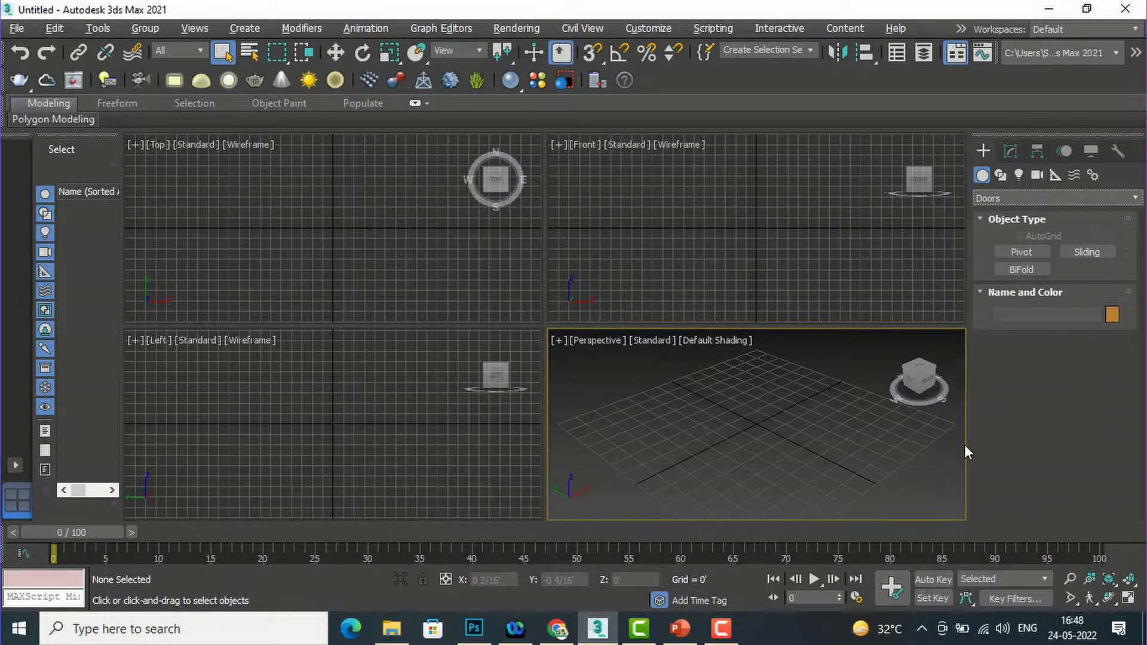
left_click(681, 629)
Review the 'Pivot doors explained', 'A sliding door' and 'Bifold doors' slides in turn
left_click(90, 185)
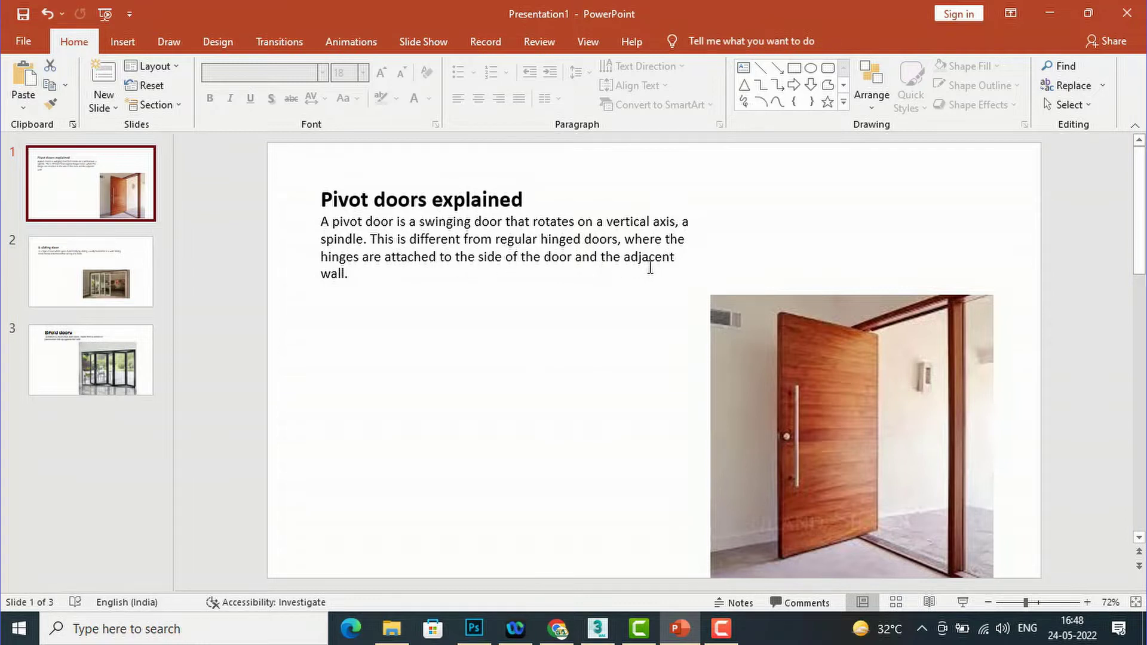
left_click(87, 272)
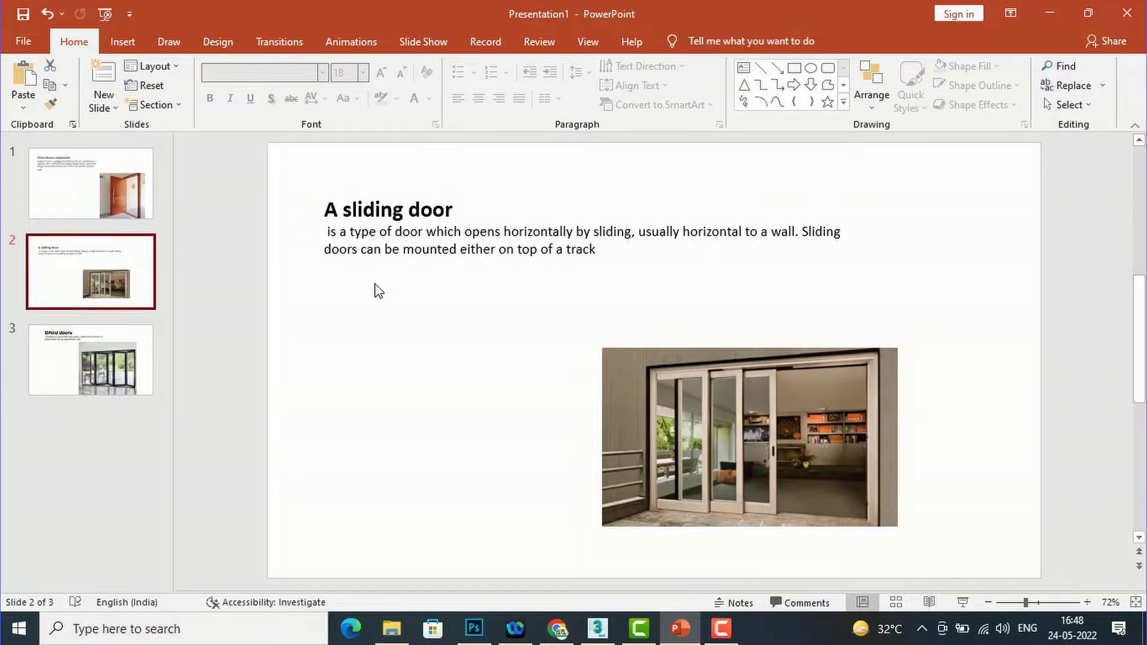
left_click(104, 364)
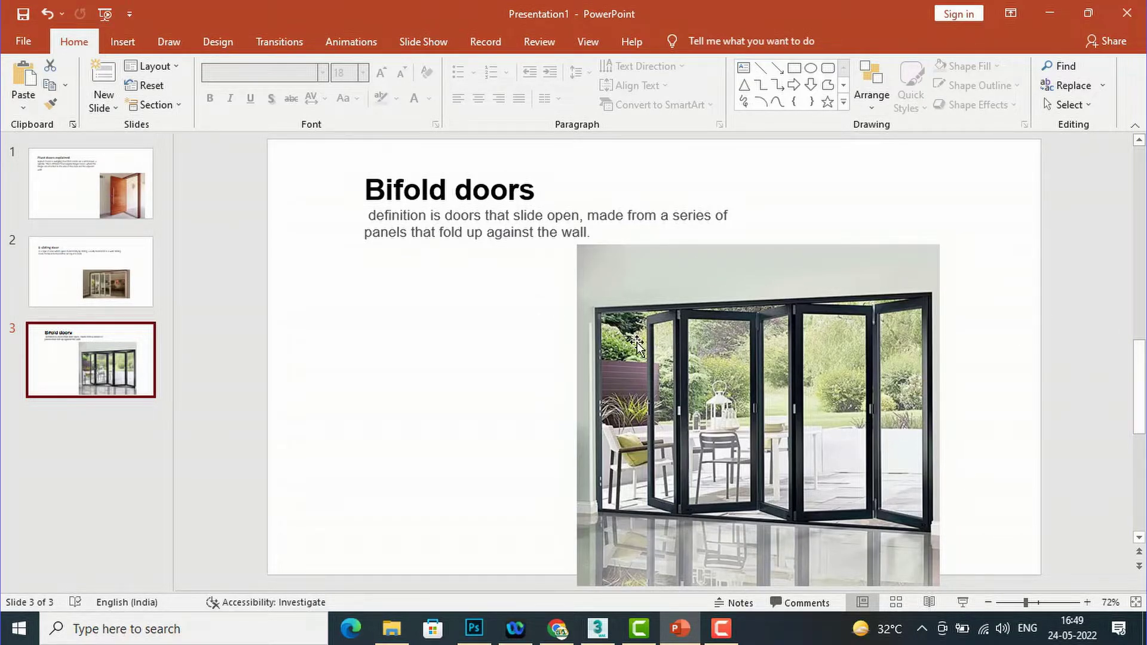
Return to 3ds Max and start the Pivot door tool, scrolling through its rollouts
left_click(597, 628)
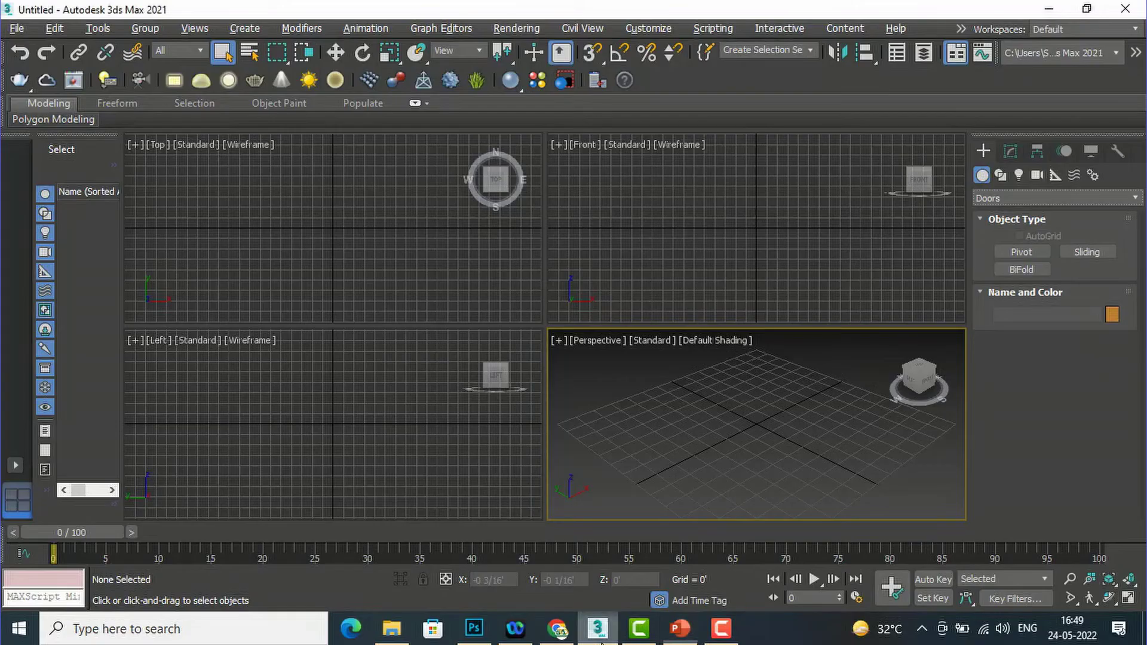
left_click(1019, 254)
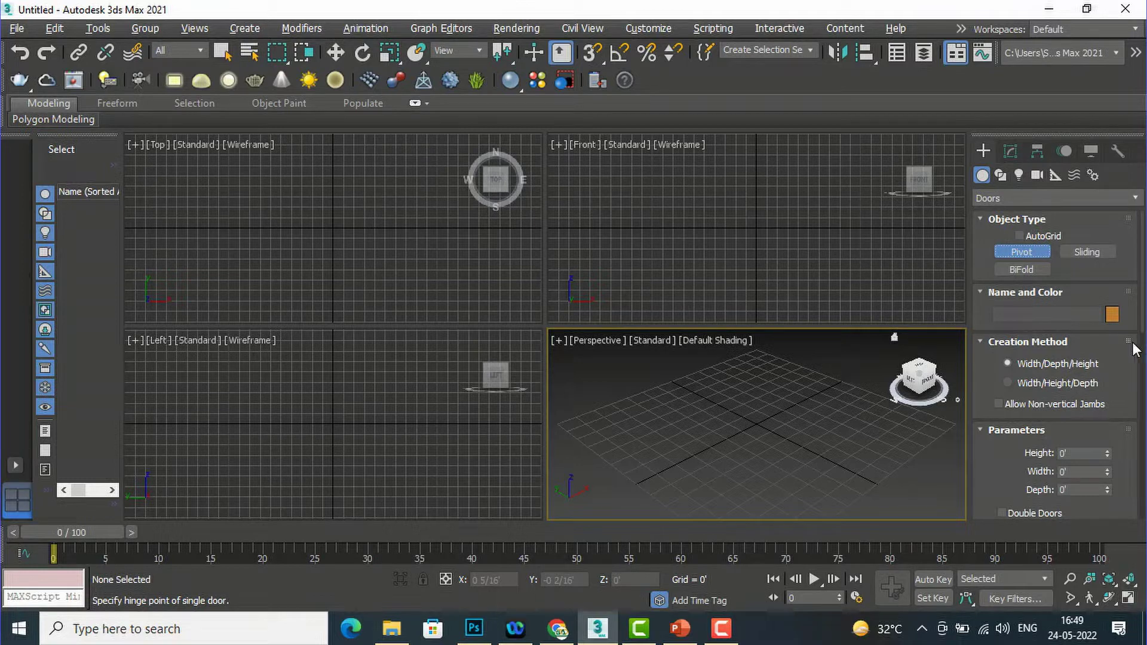
scroll(1100, 445, "down", 1)
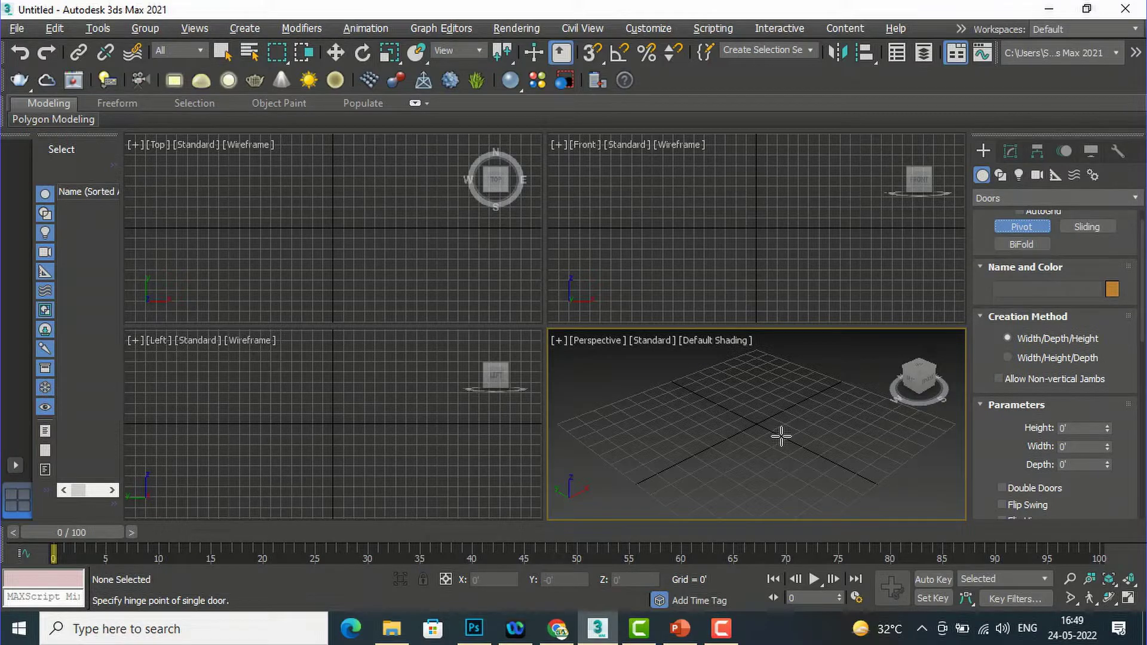
scroll(642, 448, "down", 4)
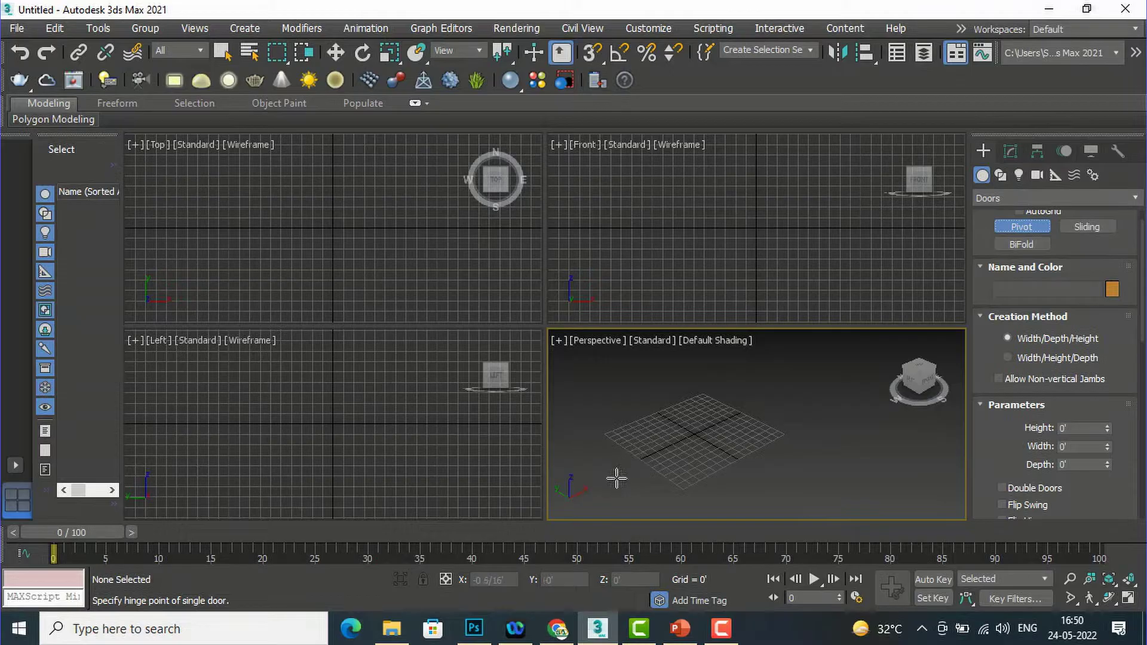
Draw PivotDoor001 in Perspective: 1 8/16' wide, 0 1/16' deep, 1 7/16' high; maximize the view
left_click_drag(616, 478, 890, 354)
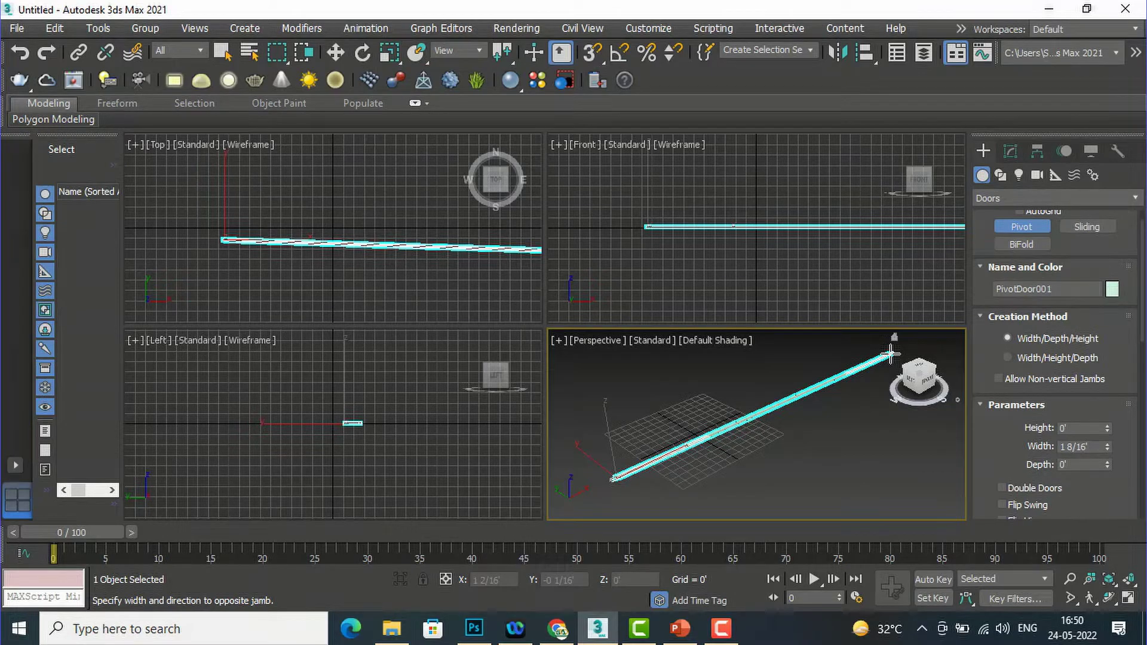
left_click_drag(890, 354, 890, 355)
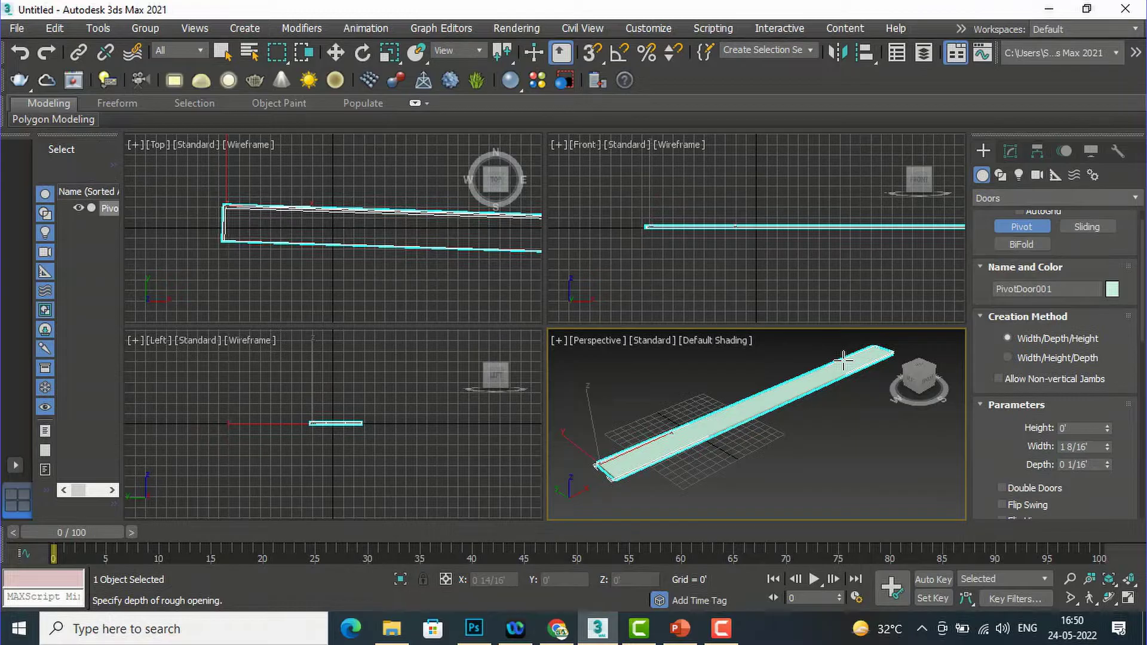
left_click(841, 357)
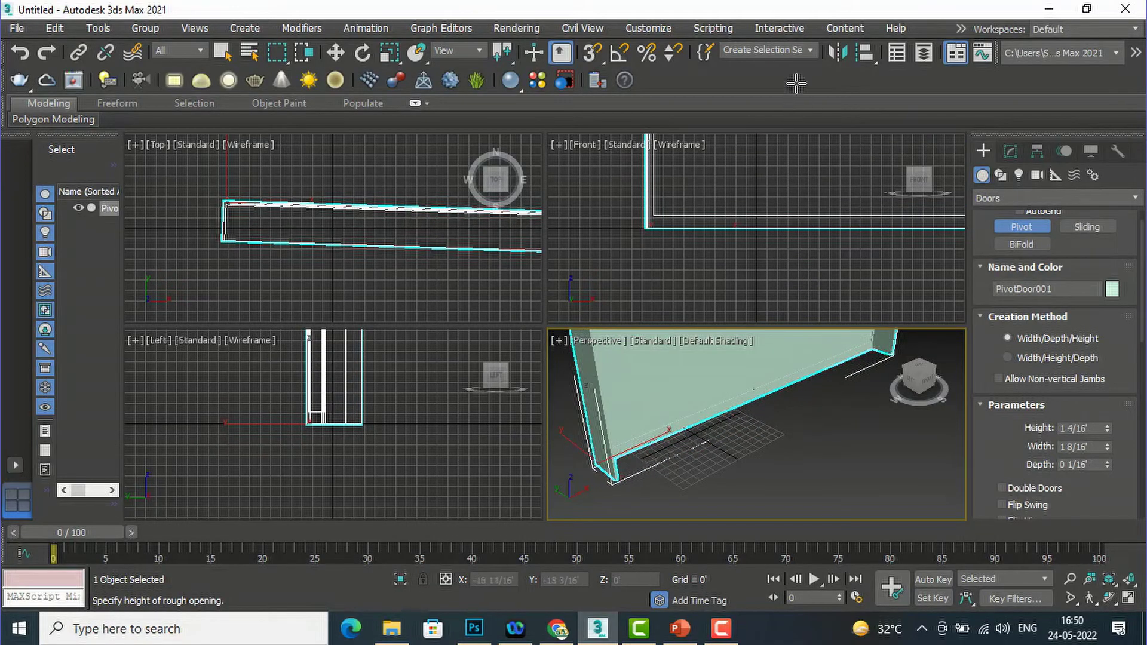
left_click(773, 177)
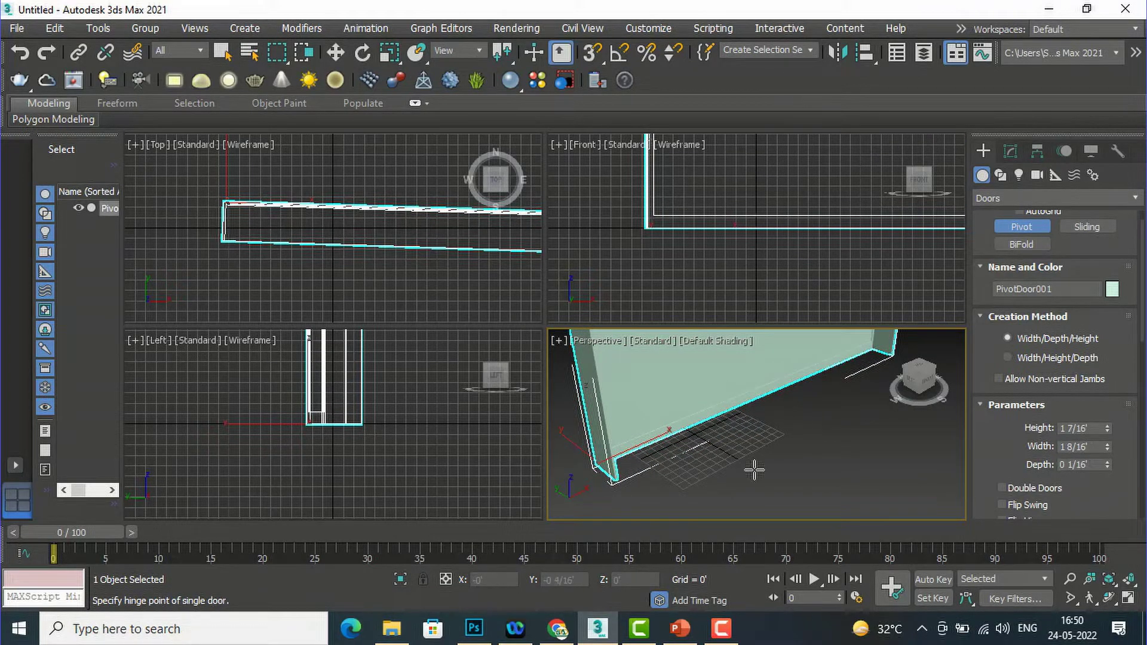
key("alt+w")
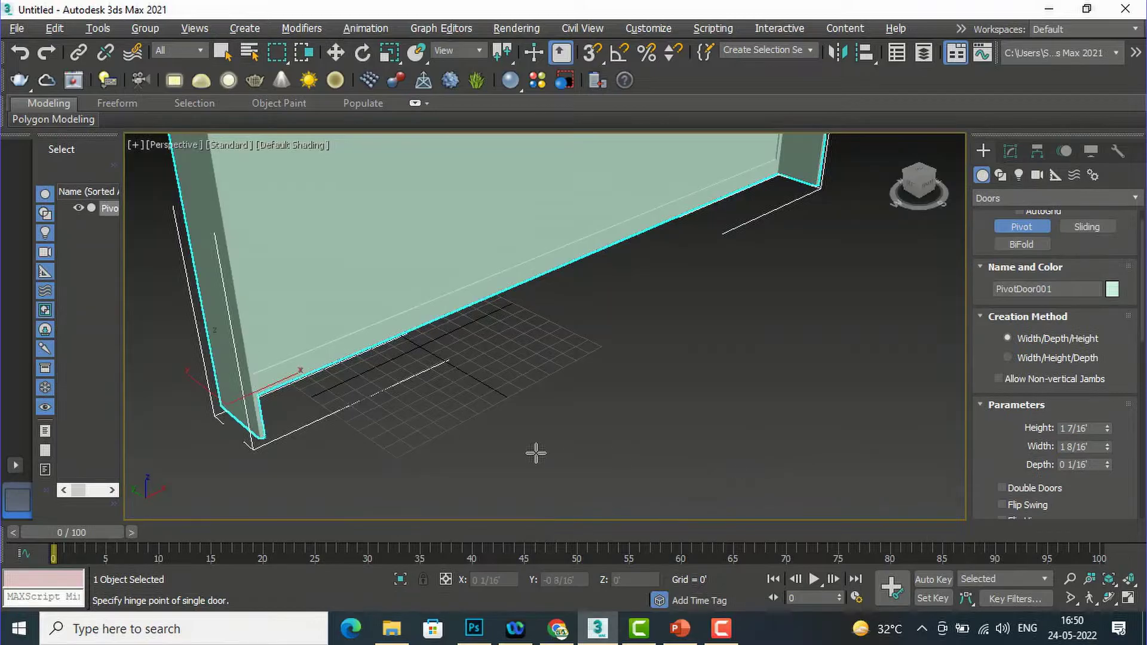
scroll(574, 453, "down", 3)
scroll(536, 454, "down", 2)
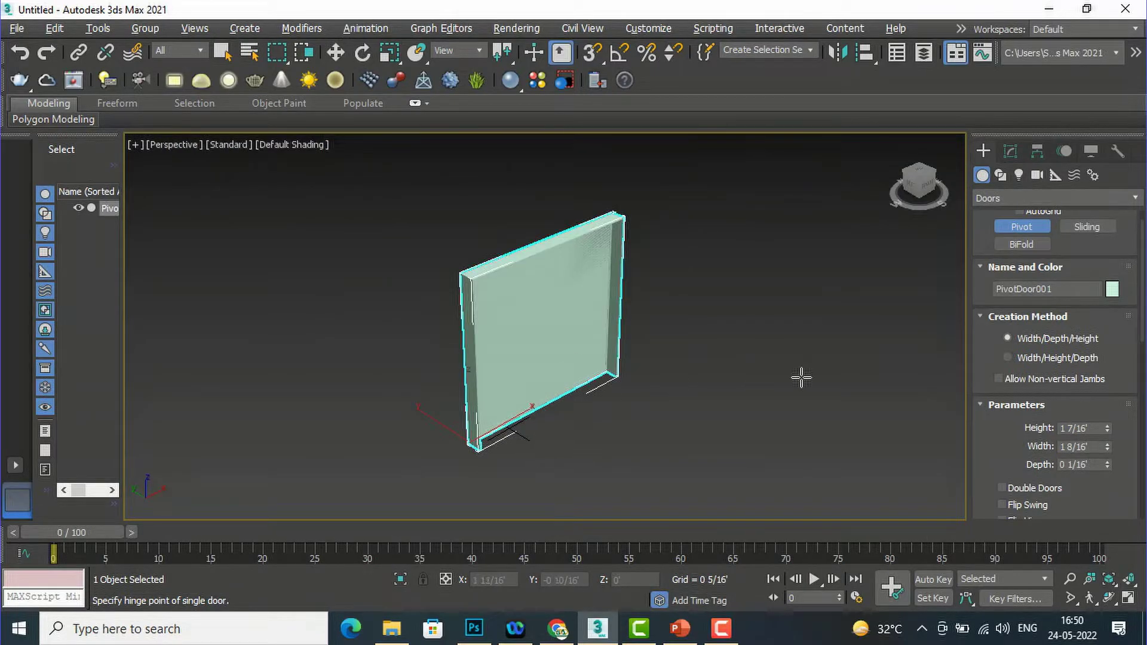
In Parameters, enter Height 7, Width 5 and Depth 3 (0 3/16') for the pivot door
double_click(1101, 427)
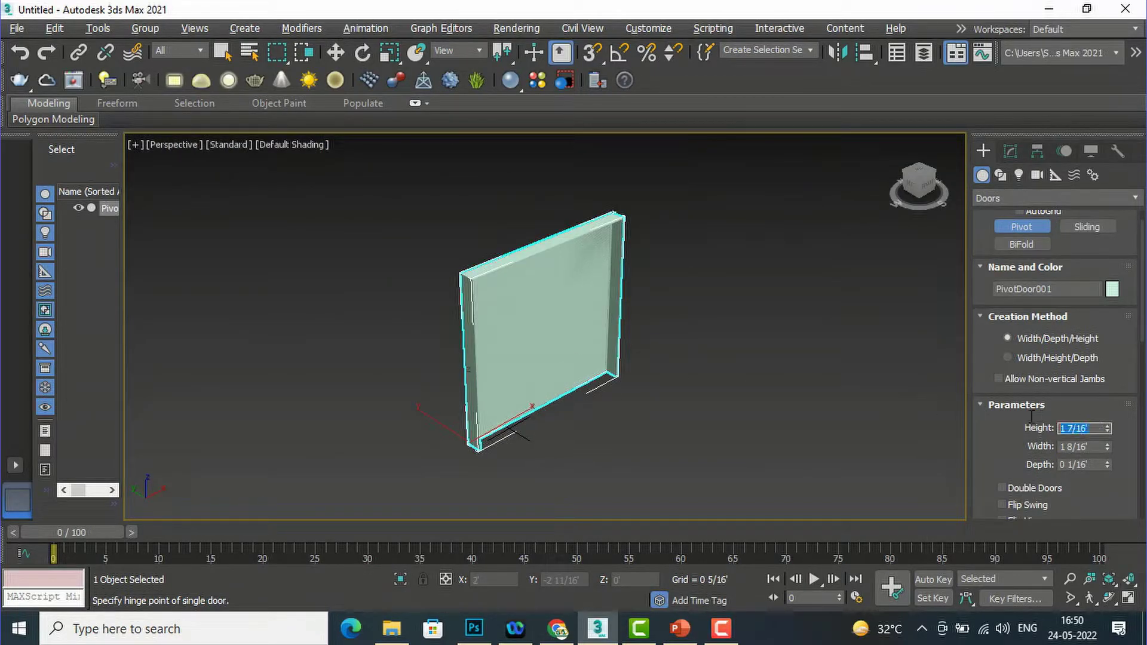
type("7")
key("Return")
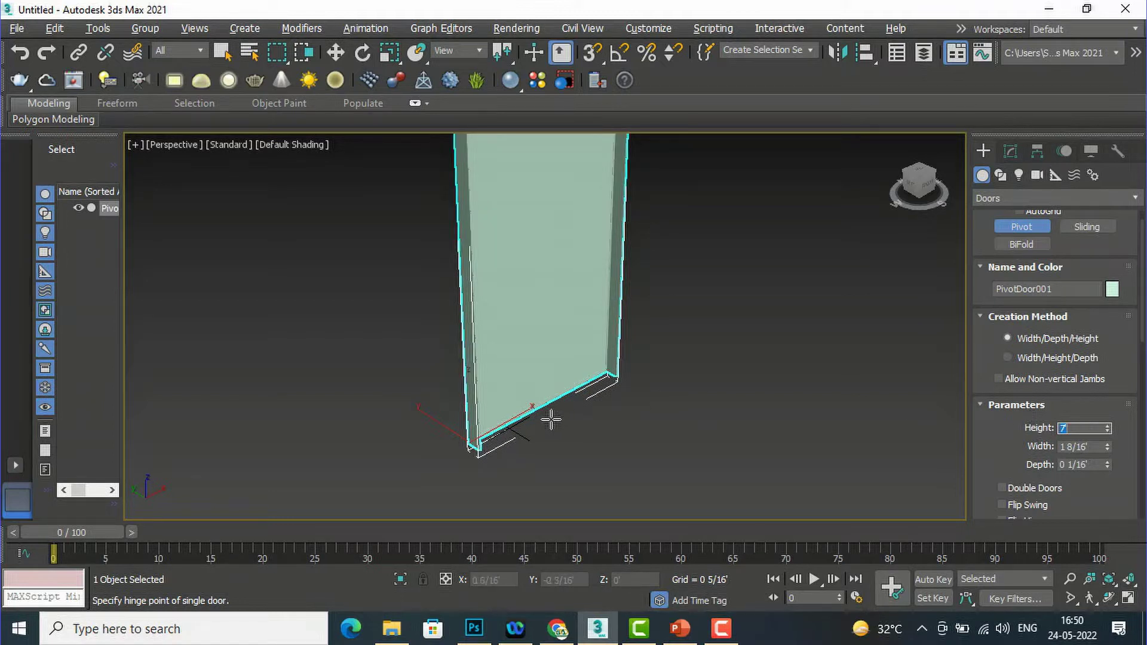
scroll(535, 397, "down", 3)
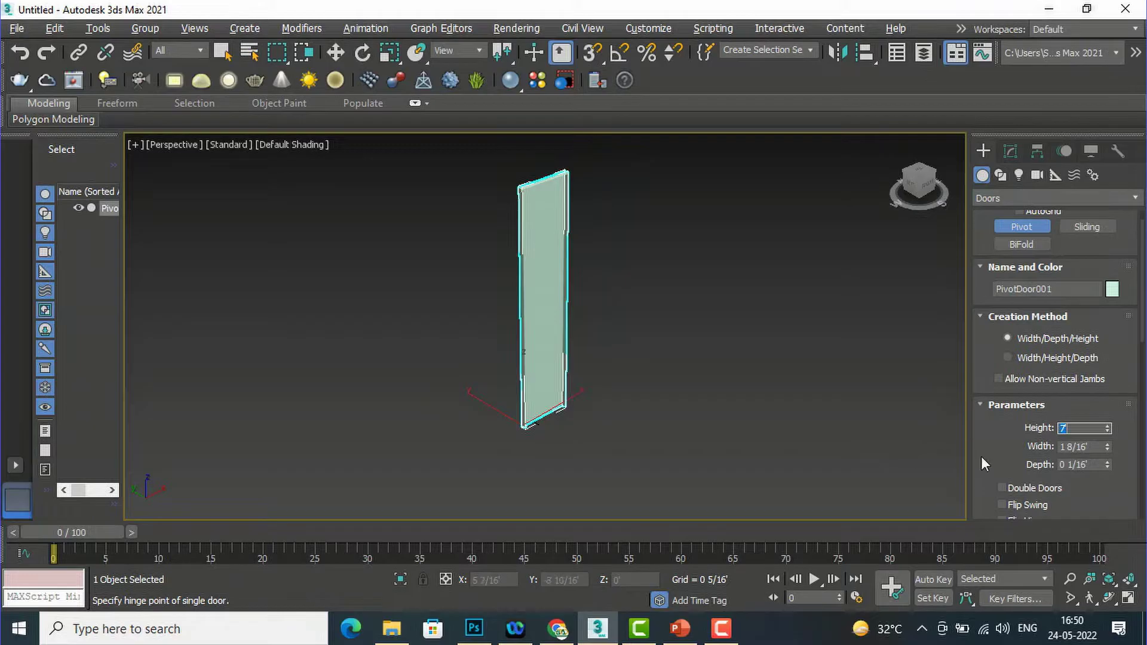
left_click(1101, 446)
double_click(1101, 446)
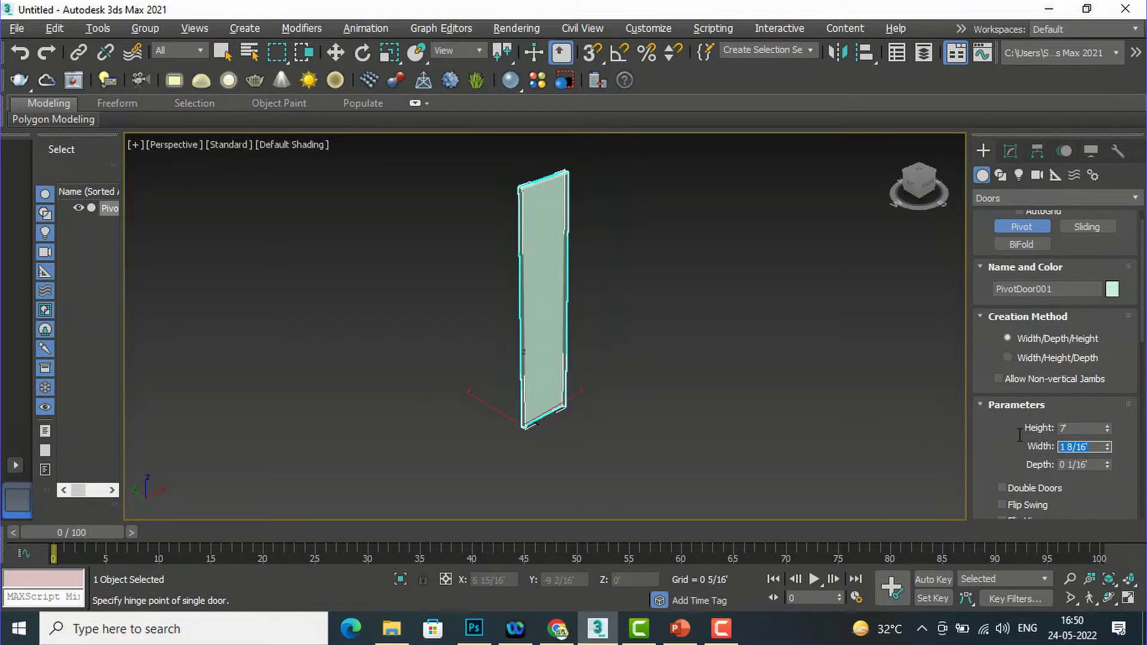
type("5")
key("Return")
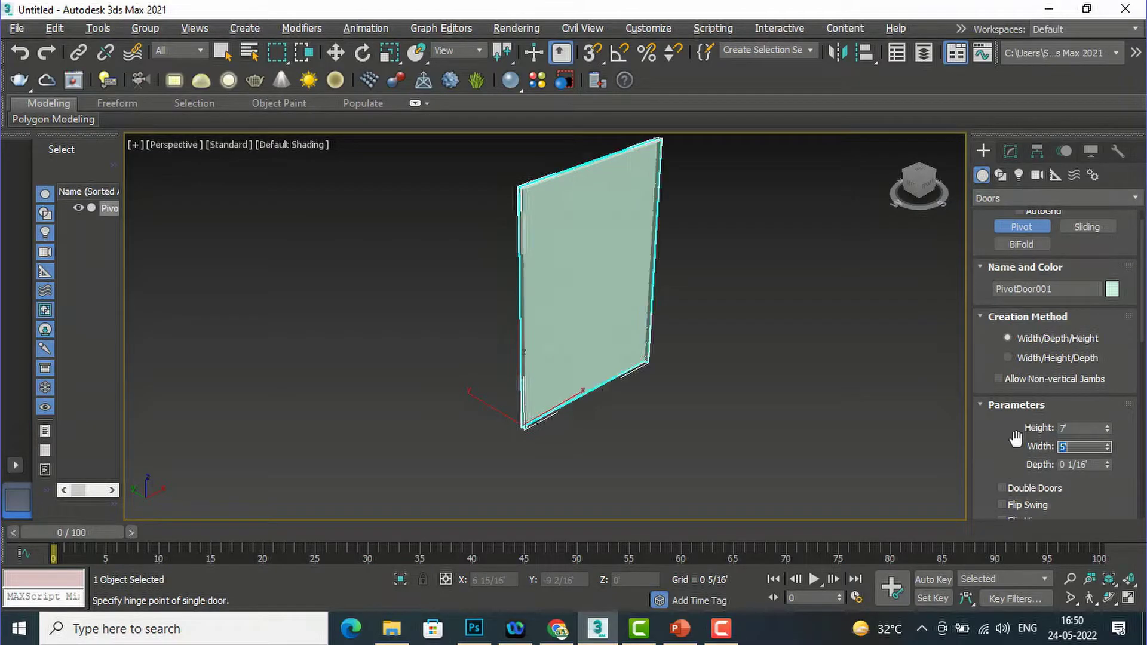
left_click(1100, 466)
type("3")
key("Return")
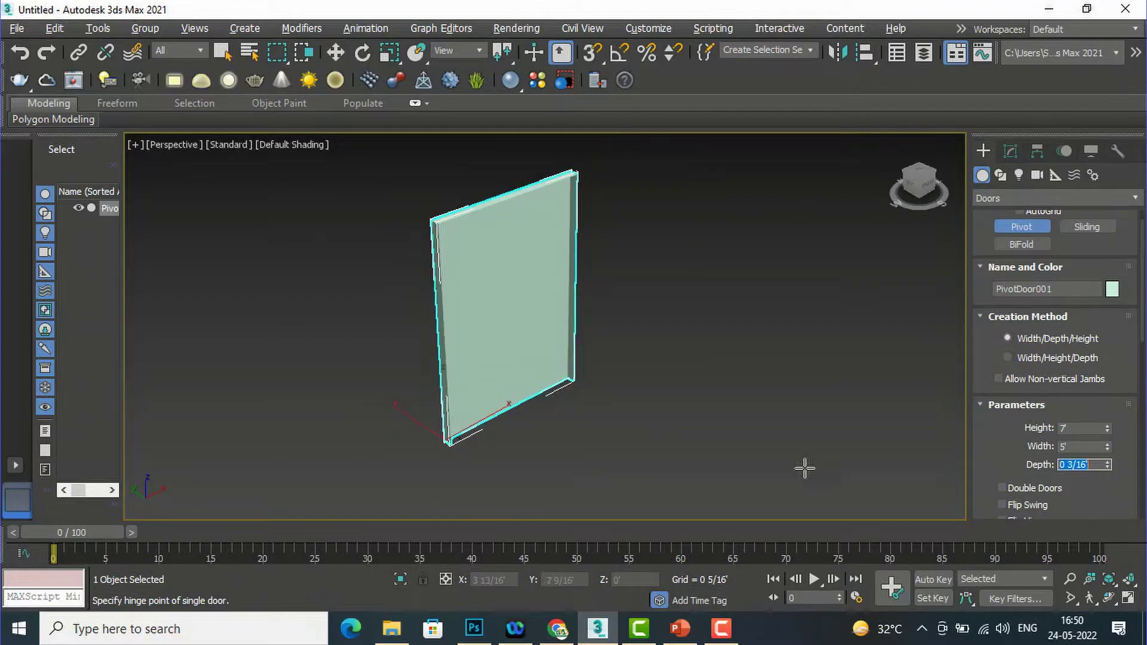
scroll(993, 456, "down", 2)
scroll(996, 451, "down", 2)
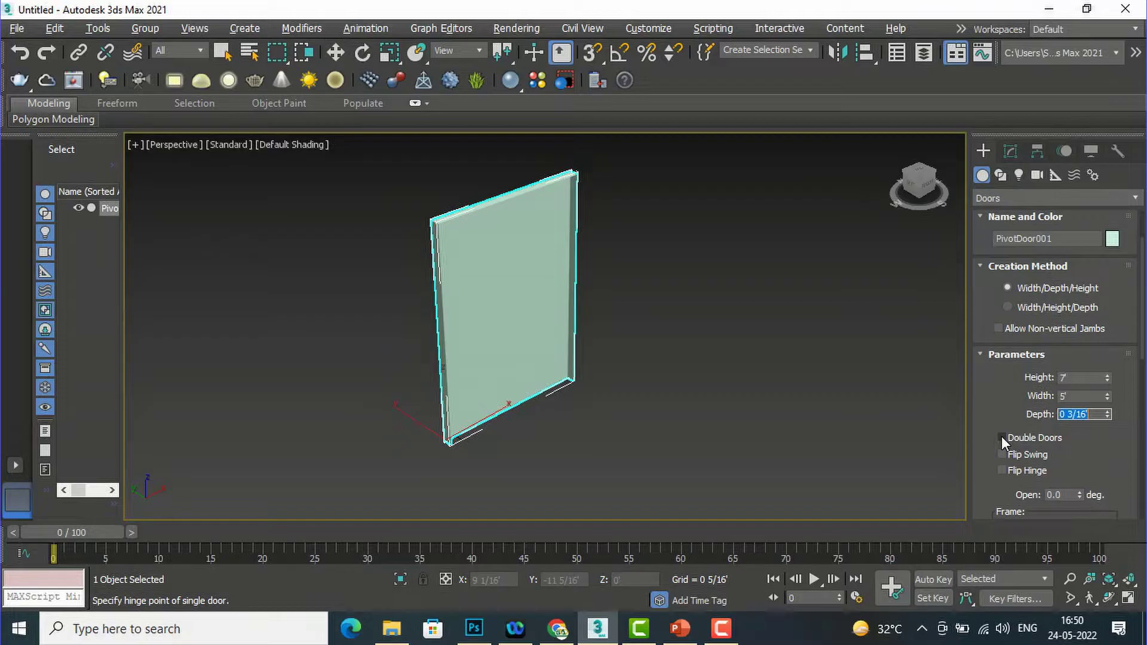
Turn on Double Doors and orbit the view to inspect the pair of leaves
left_click(1001, 437)
scroll(519, 262, "up", 6)
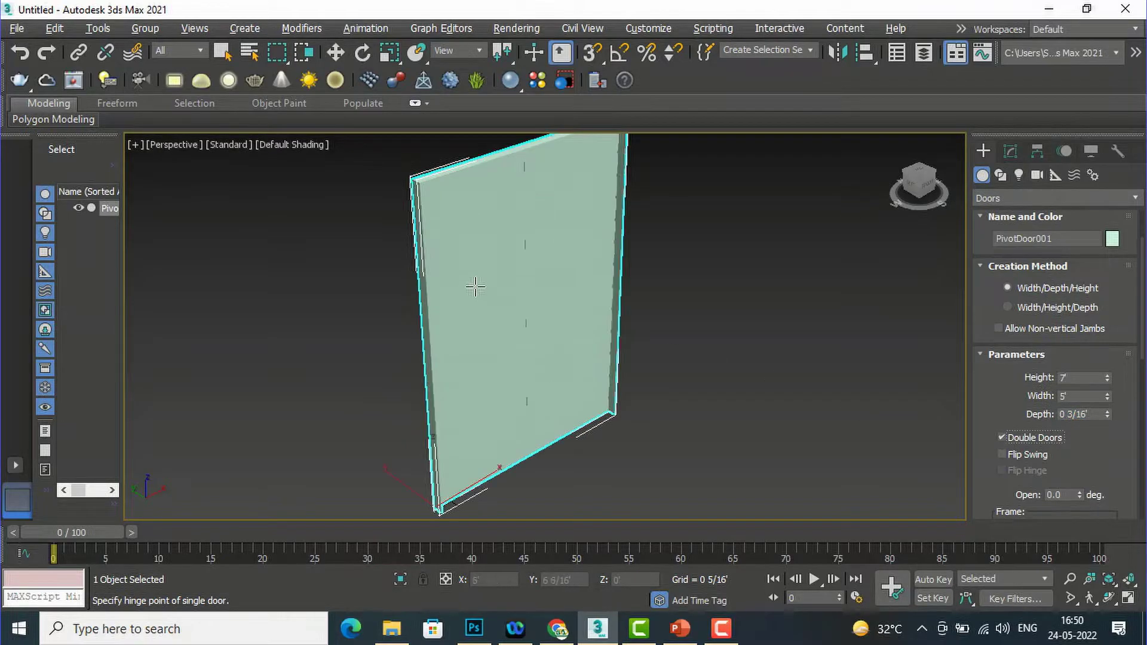
scroll(567, 313, "down", 4)
scroll(548, 236, "up", 3)
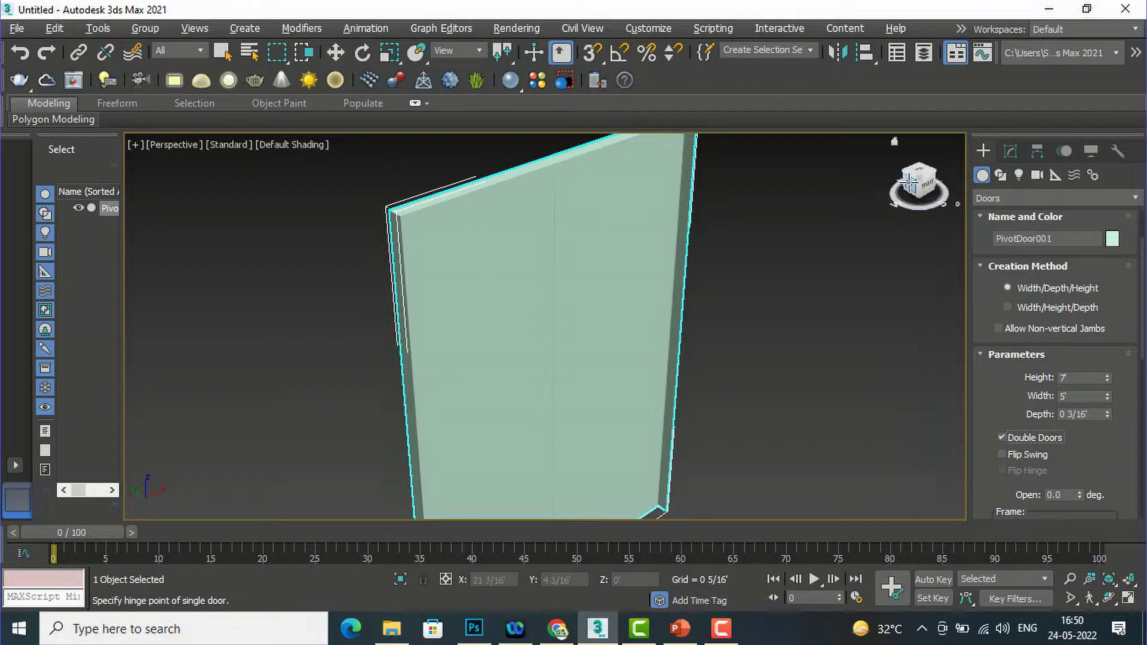
left_click(910, 183)
middle_click_drag(545, 326, 544, 326, "alt")
scroll(513, 305, "down", 2)
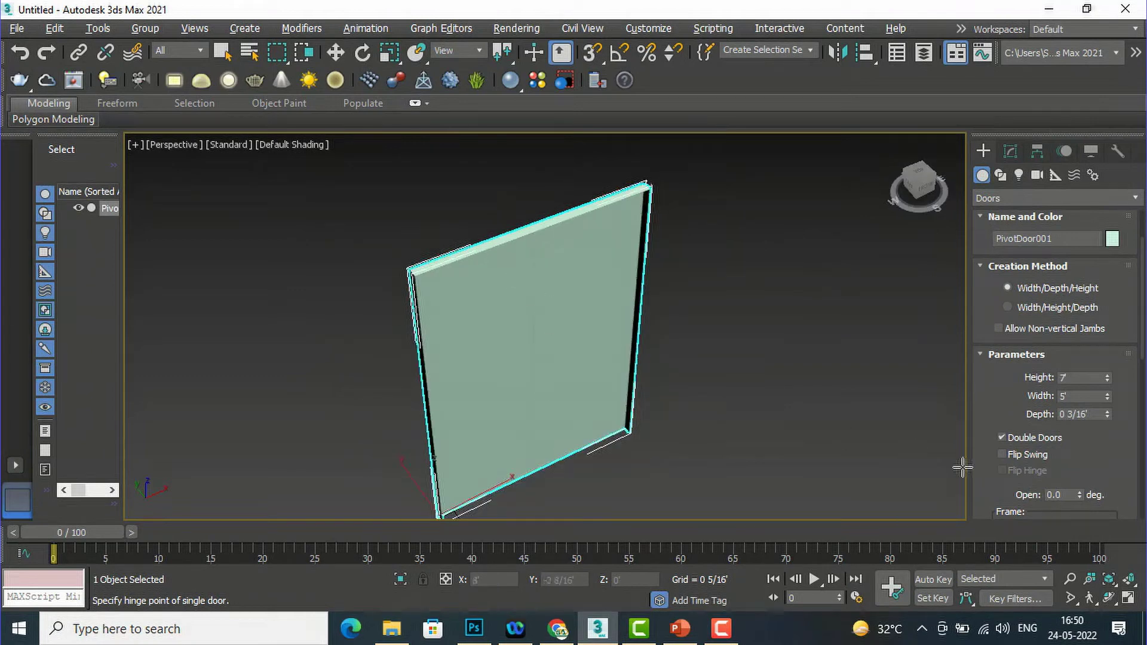
Turn Double Doors back off, then switch Flip Swing on and off again
left_click(1005, 438)
left_click(1003, 453)
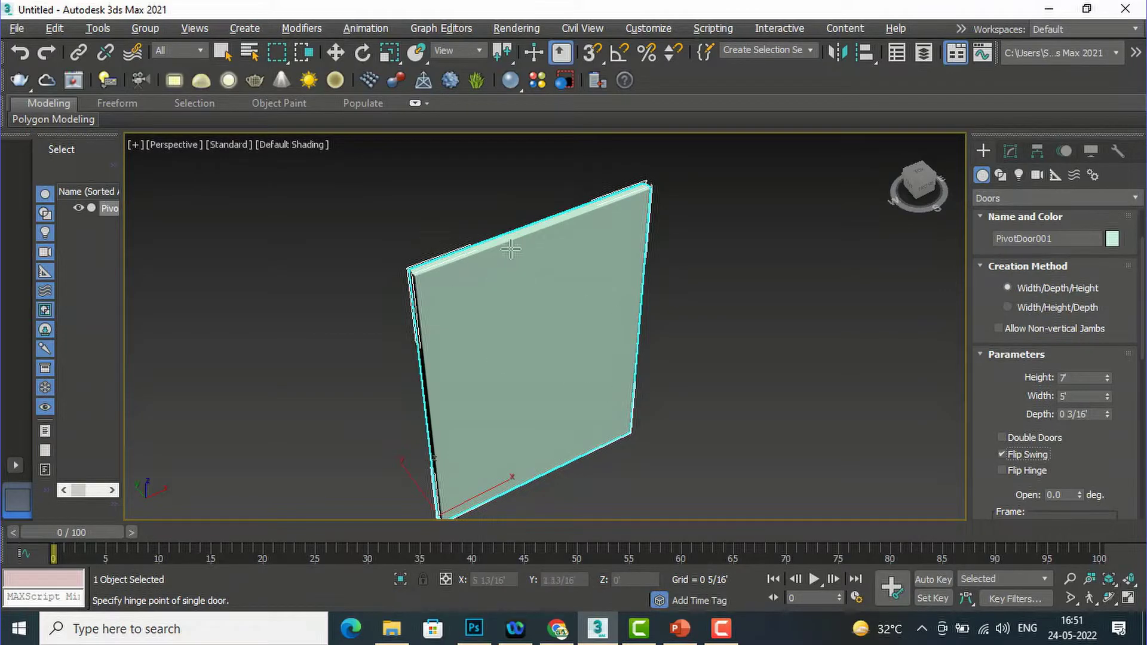
left_click(1002, 454)
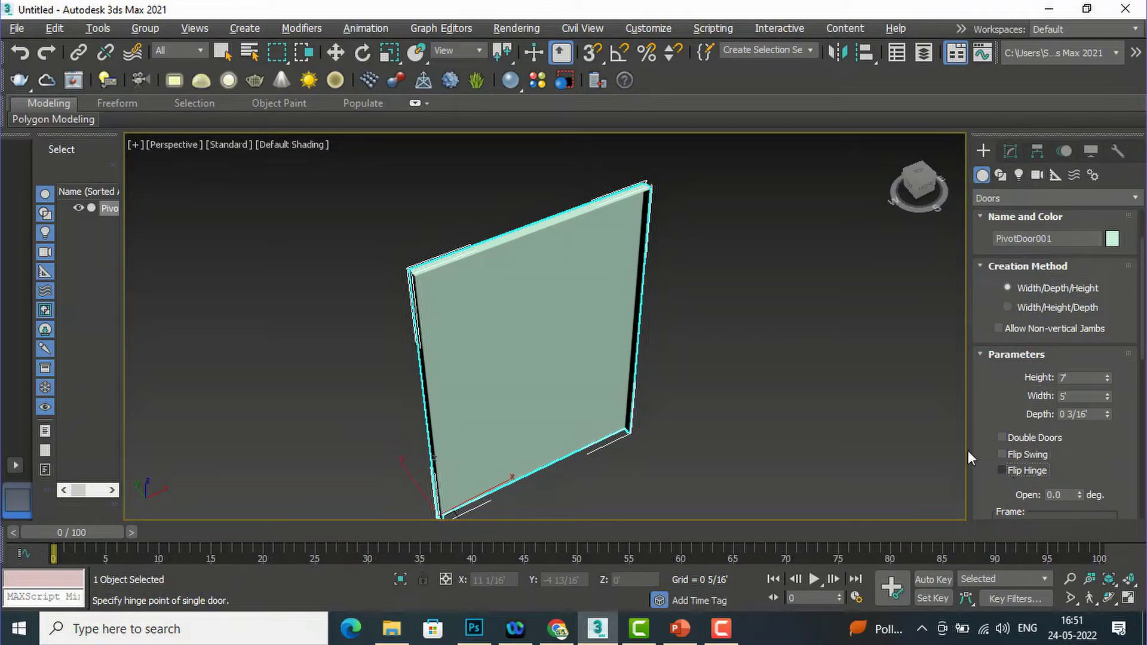
Drag the Open spinner to preview the swing, and toggle Create Frame off and back on
scroll(1050, 370, "down", 2)
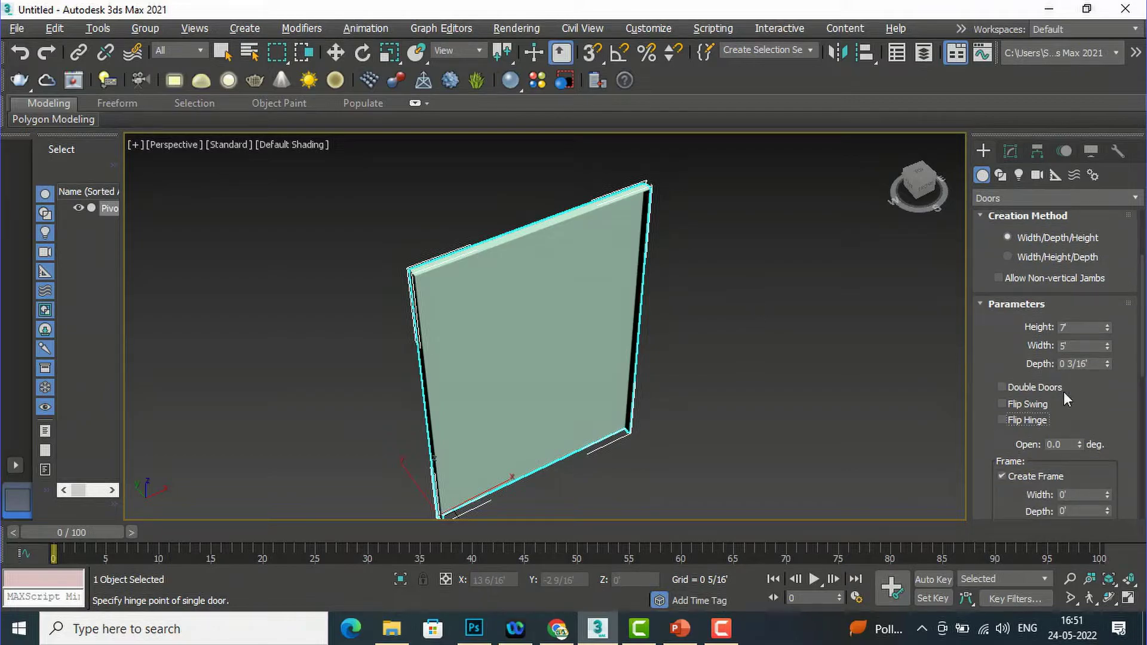
left_click_drag(1079, 445, 1136, 444)
scroll(1048, 437, "down", 3)
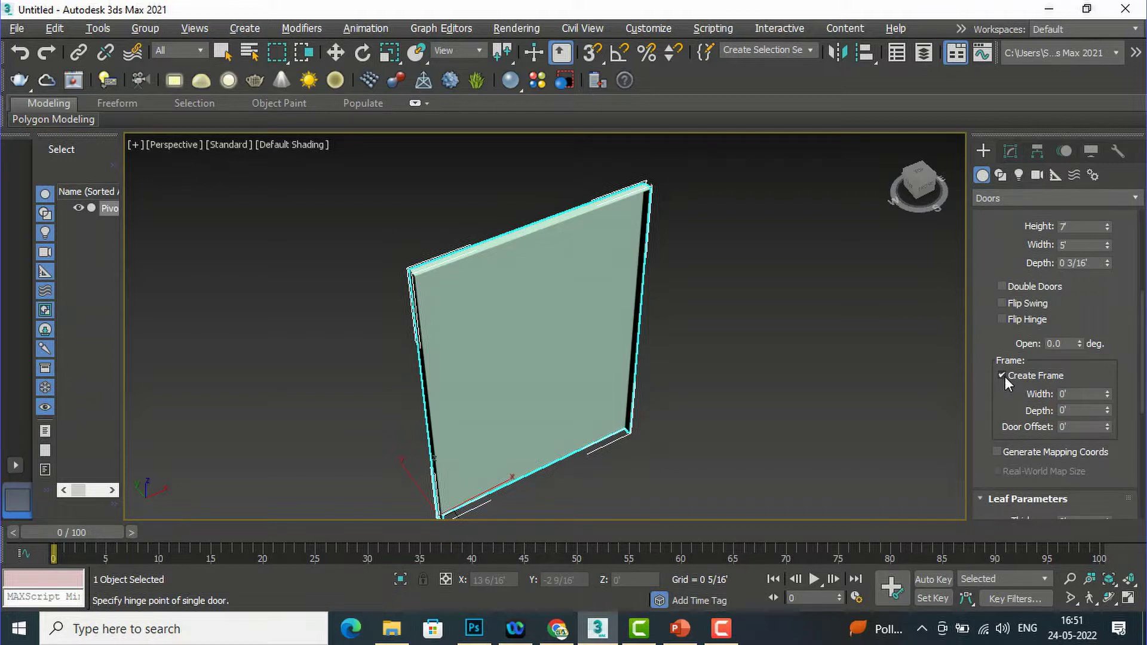
left_click(1002, 375)
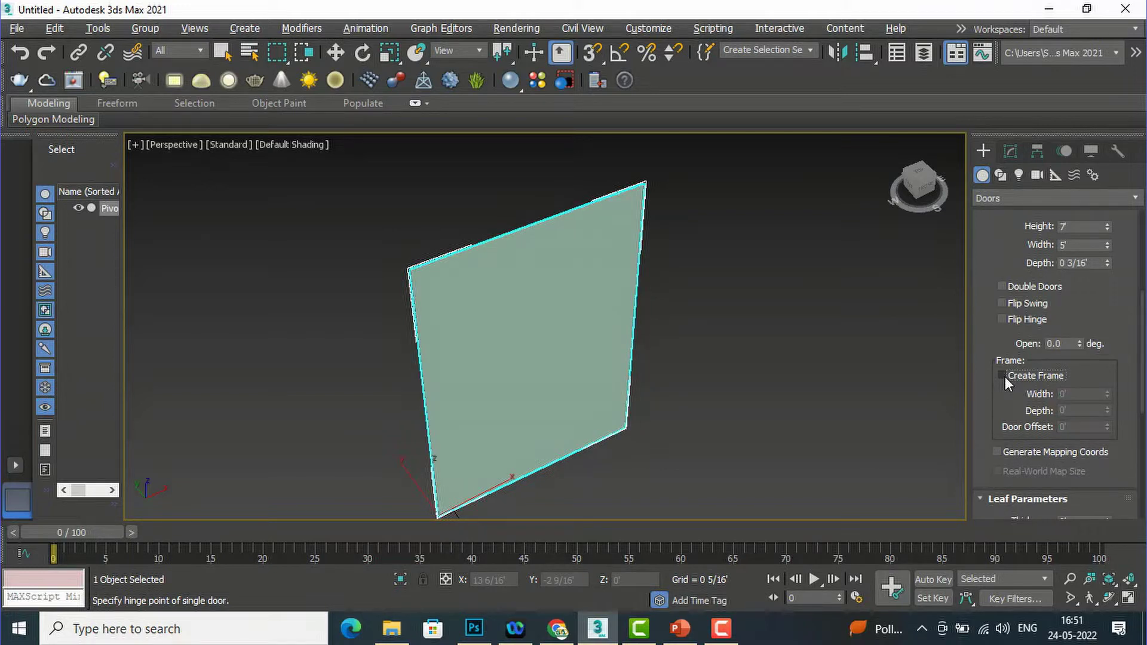
left_click(1005, 376)
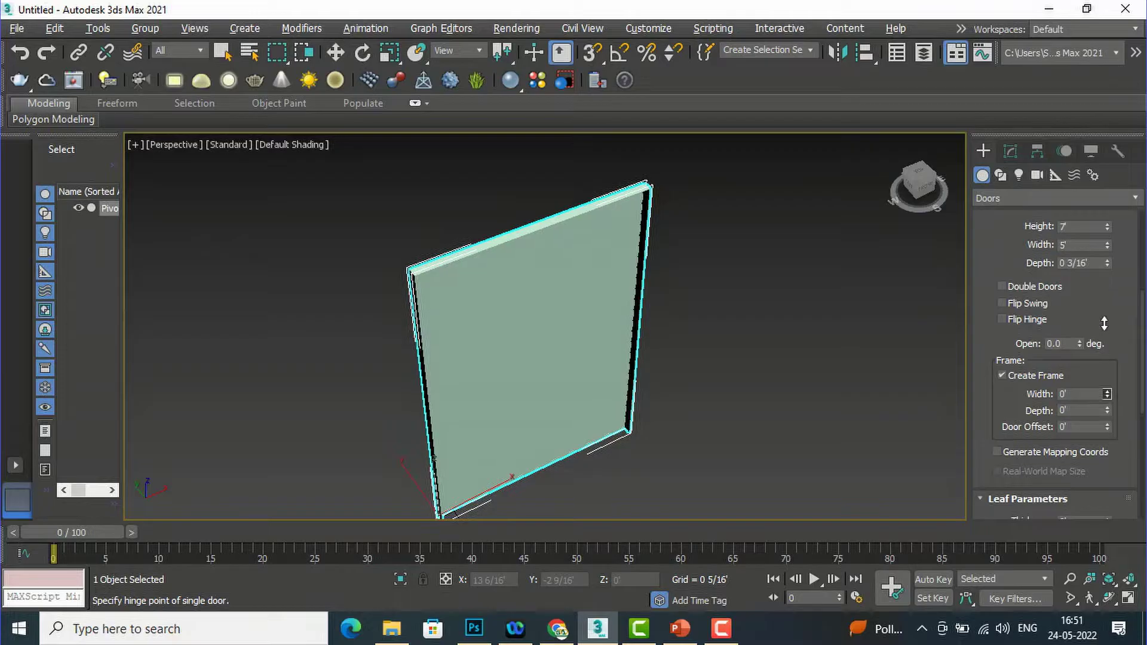
Set the frame Width to 0 3/16' and Depth to 0 5/16'
left_click(1109, 389)
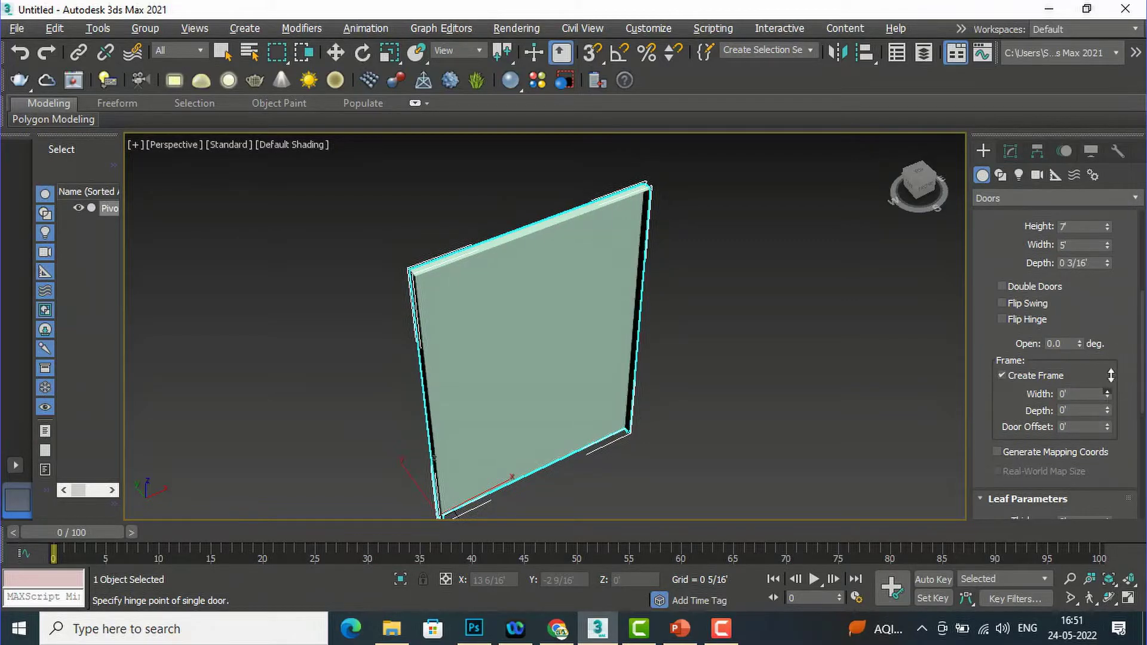
left_click(1083, 395)
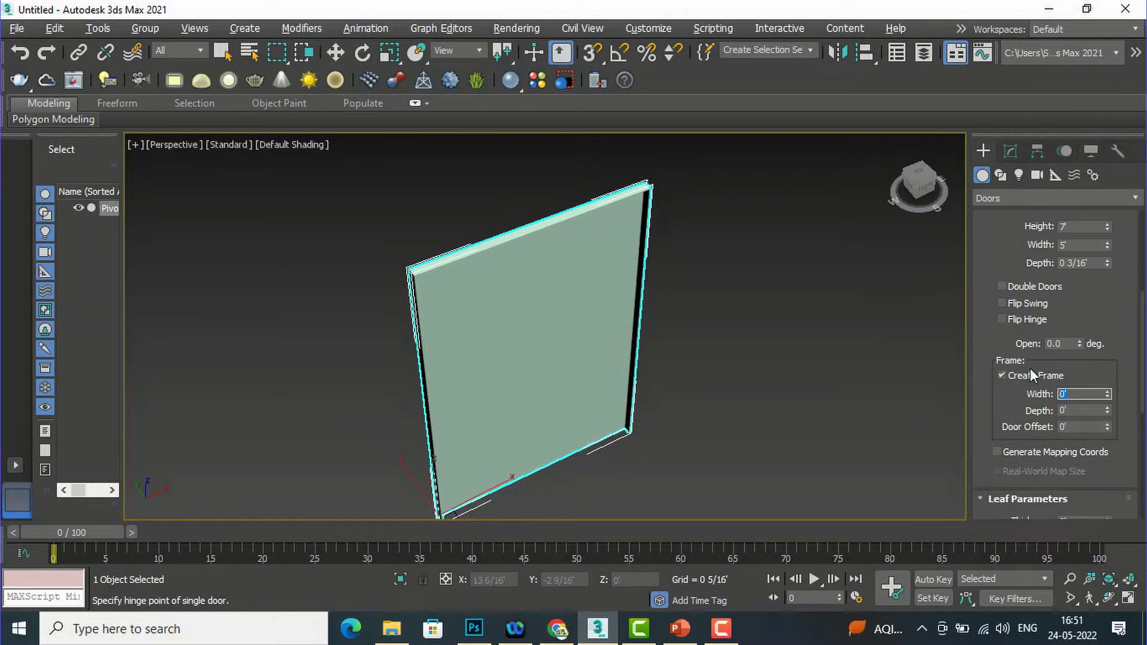
key("Return")
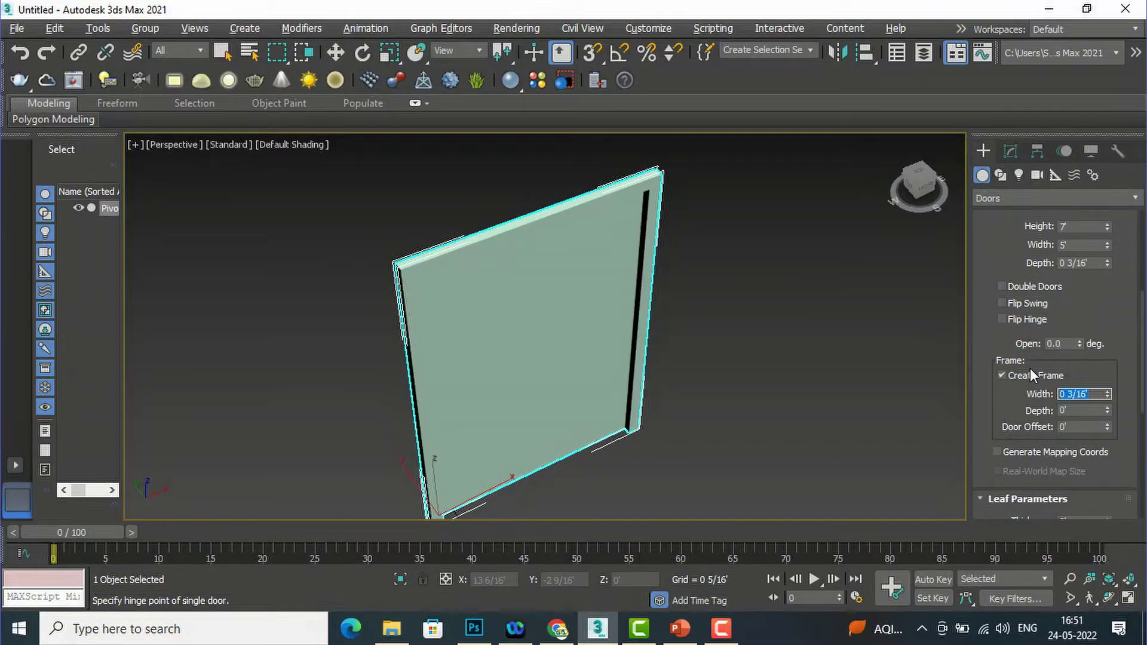
scroll(602, 190, "up", 3)
scroll(602, 190, "down", 3)
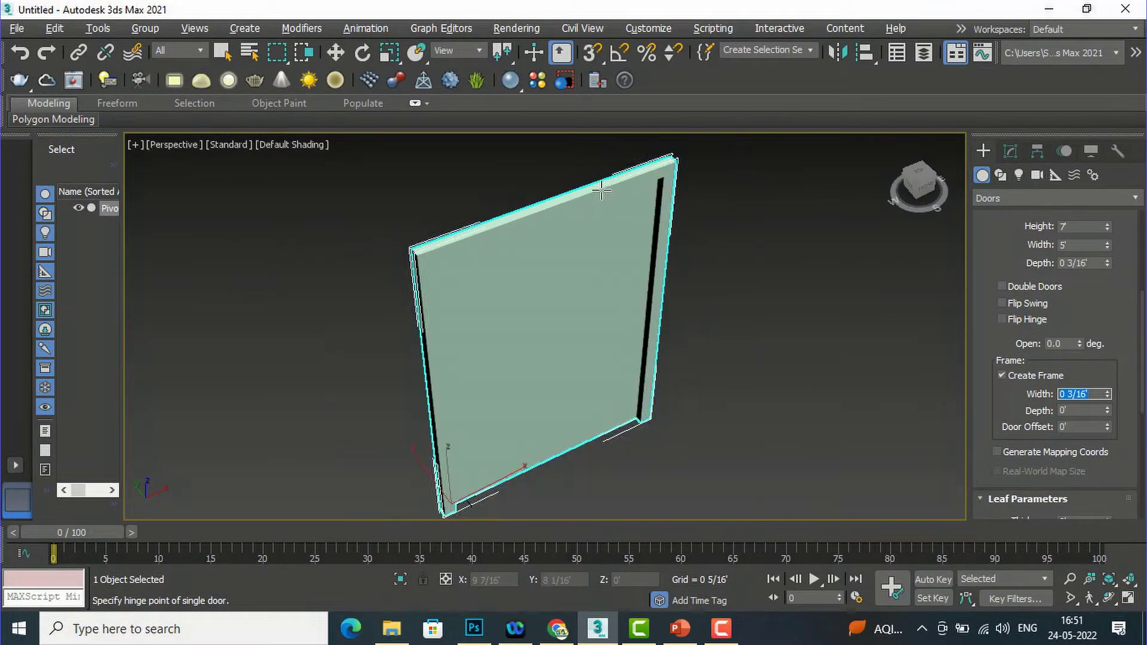
left_click(1070, 410)
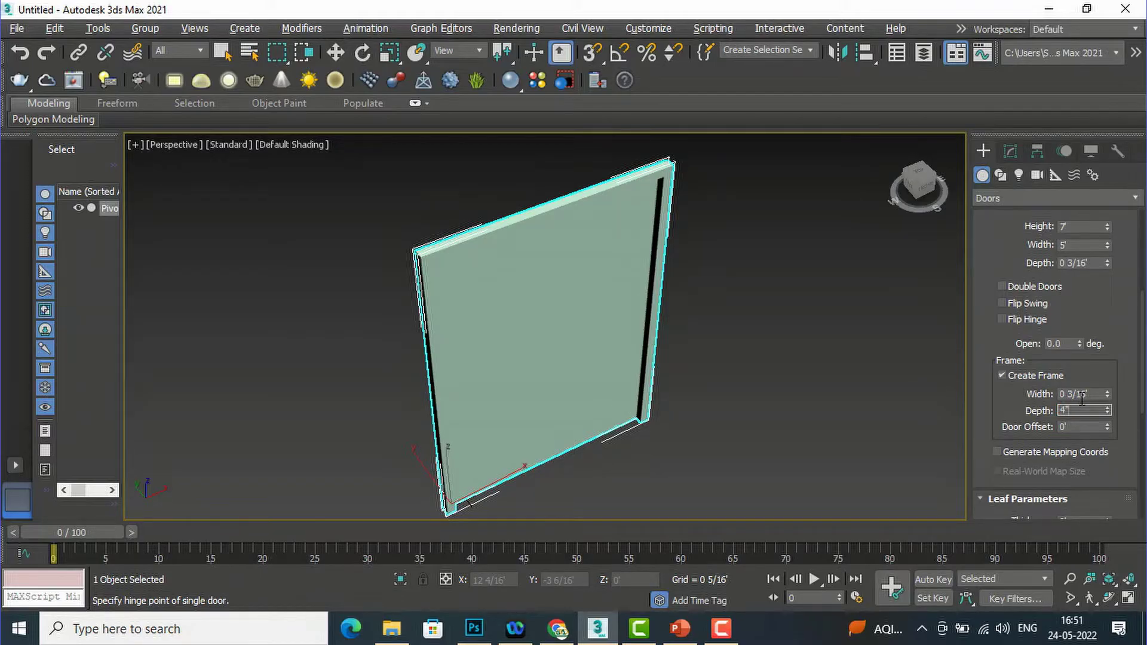
key("Return")
scroll(646, 277, "down", 2)
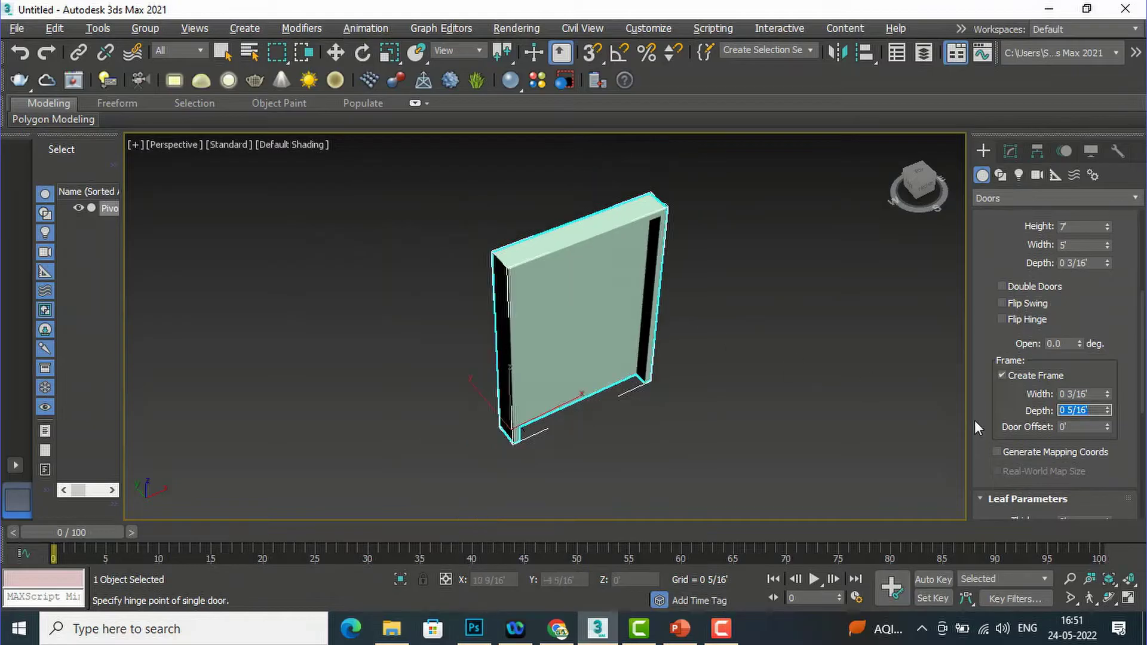
Set the Door Offset to 0 2/16'
left_click(1082, 426)
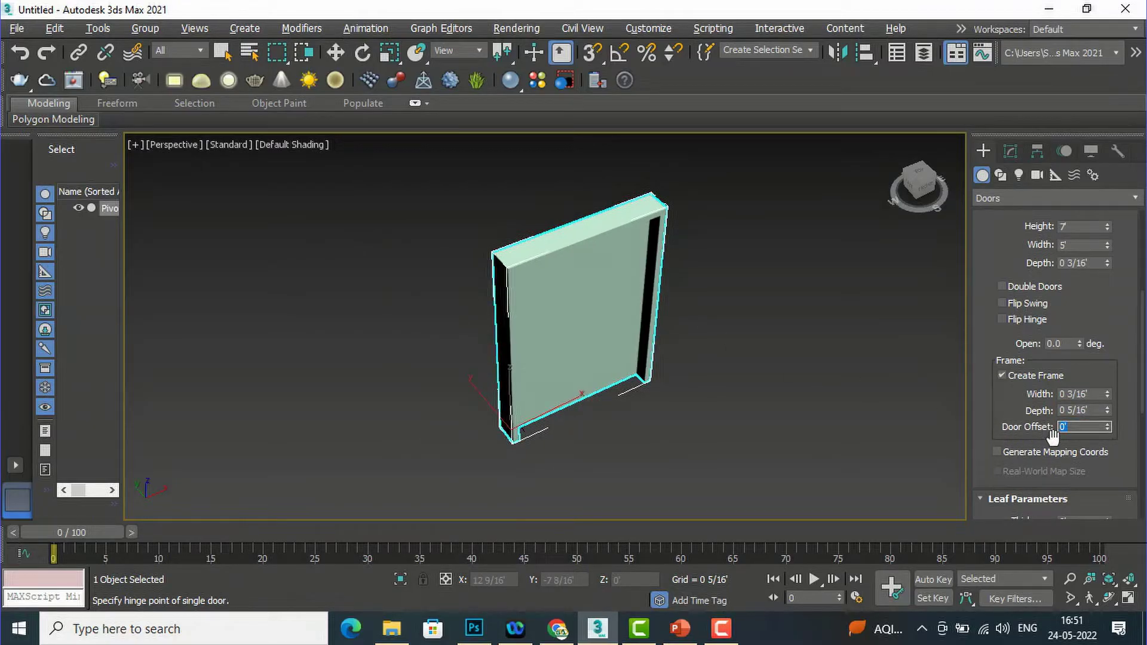
type("2")
key("Return")
scroll(627, 370, "up", 4)
scroll(626, 370, "down", 5)
scroll(1017, 466, "down", 1)
scroll(1017, 466, "down", 5)
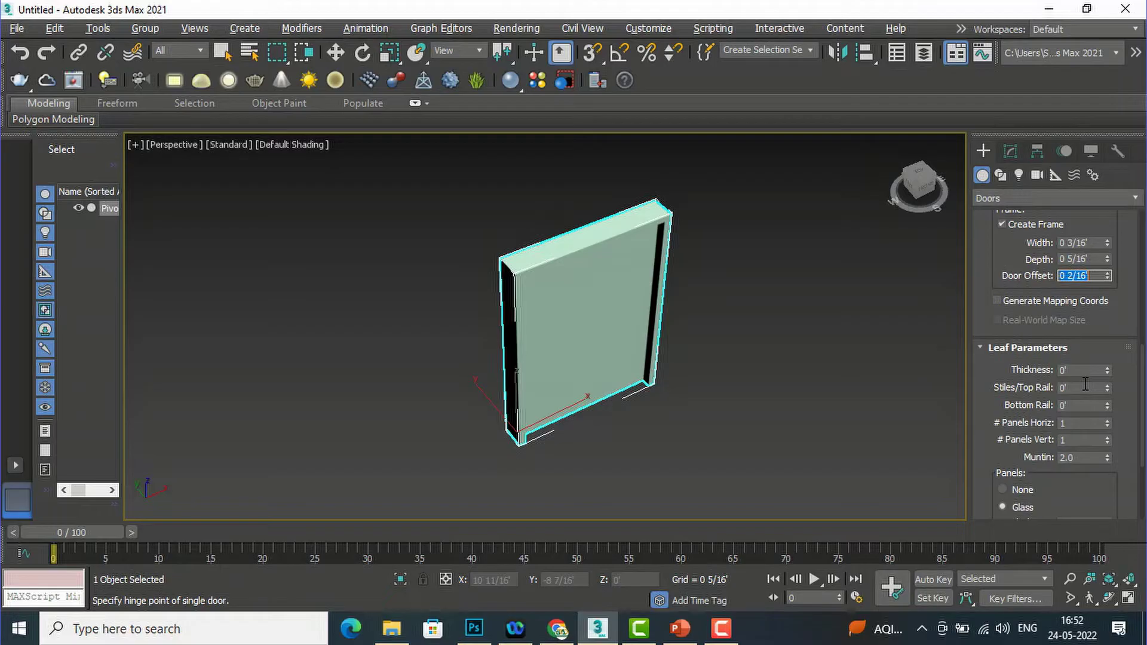
scroll(1077, 376, "up", 1)
scroll(1077, 377, "down", 1)
Set the leaf Thickness to 0 5/16'
left_click(1078, 370)
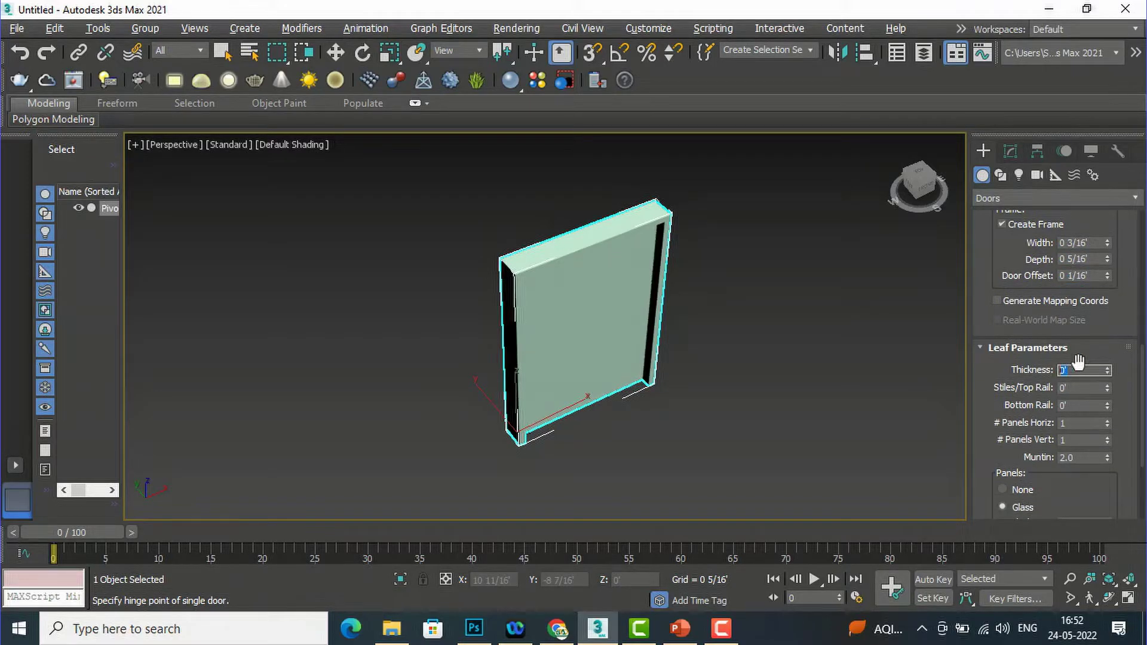
scroll(735, 346, "up", 3)
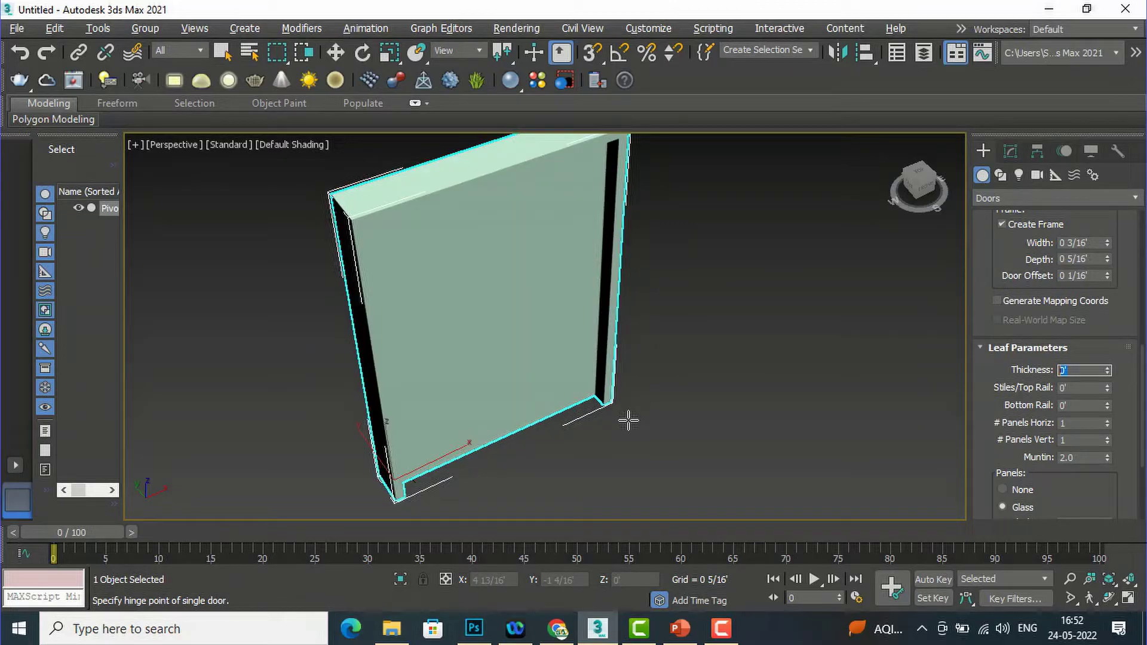
key("Return")
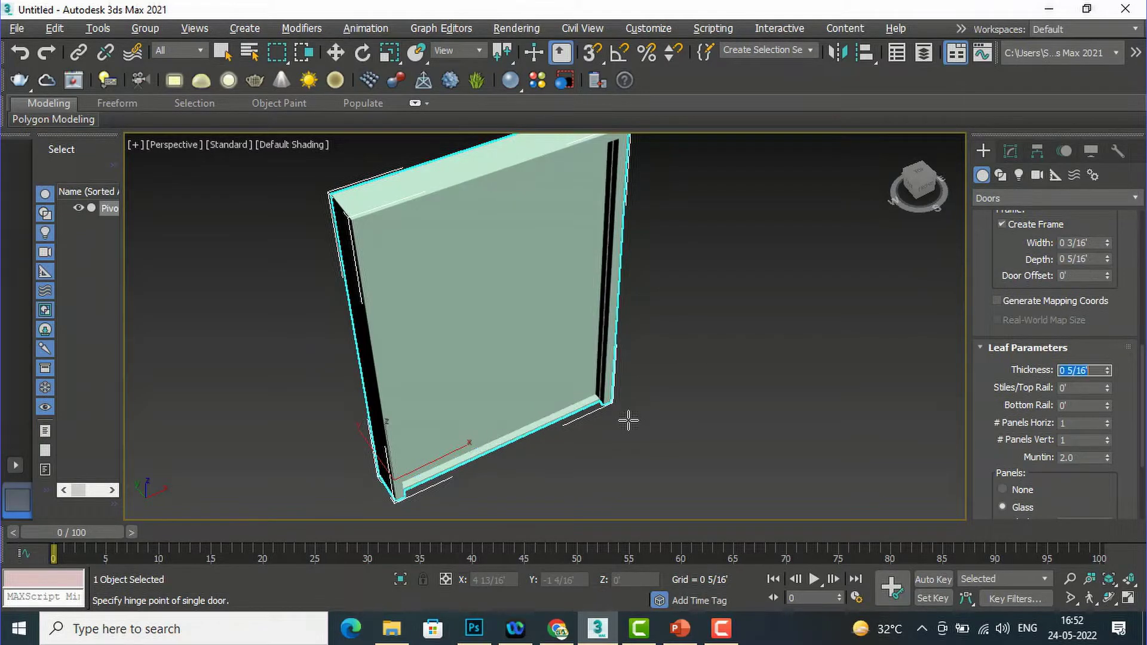
scroll(599, 389, "up", 3)
scroll(601, 391, "down", 2)
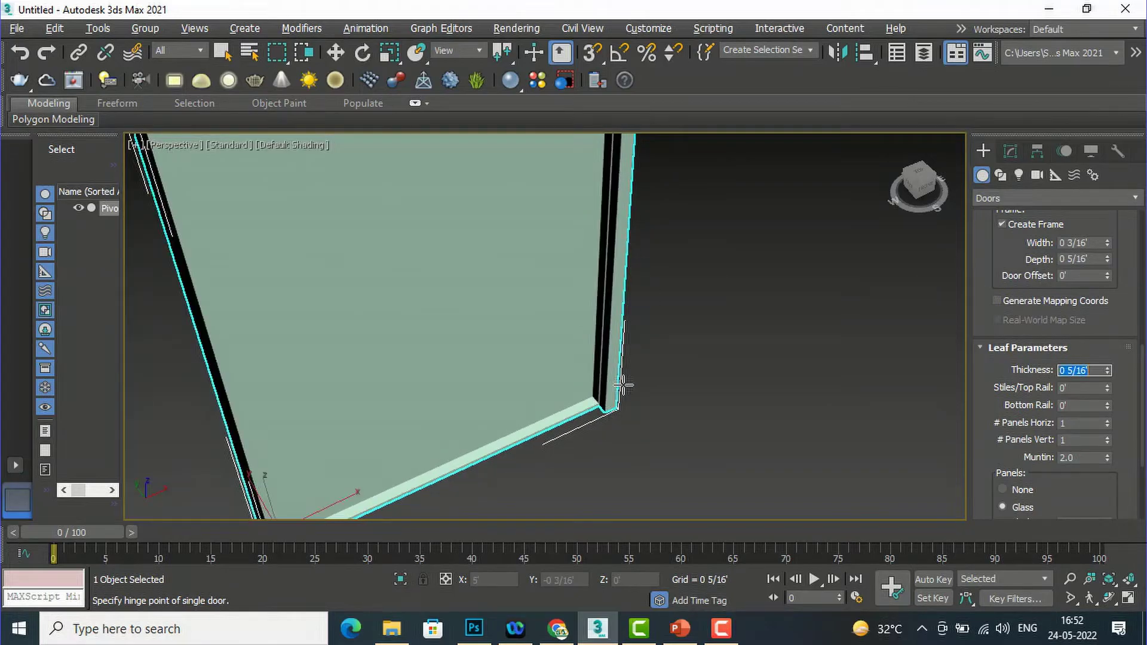
Set the Stiles/Top Rail width, settling on a narrower 0 5/16'
left_click(1074, 391)
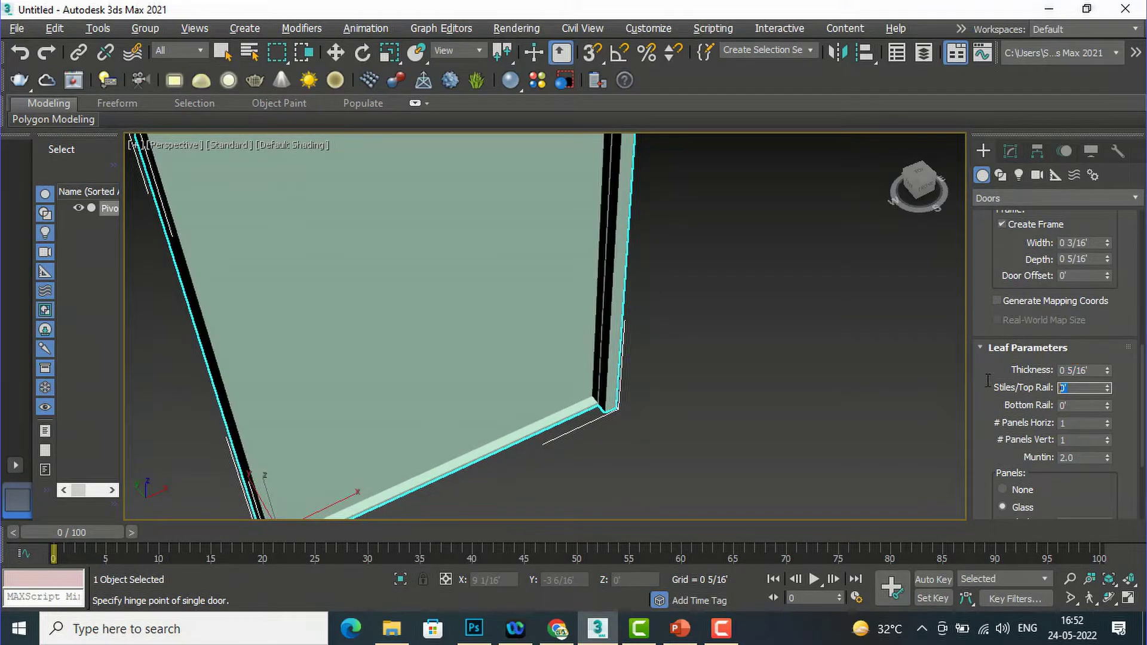
scroll(880, 442, "down", 2)
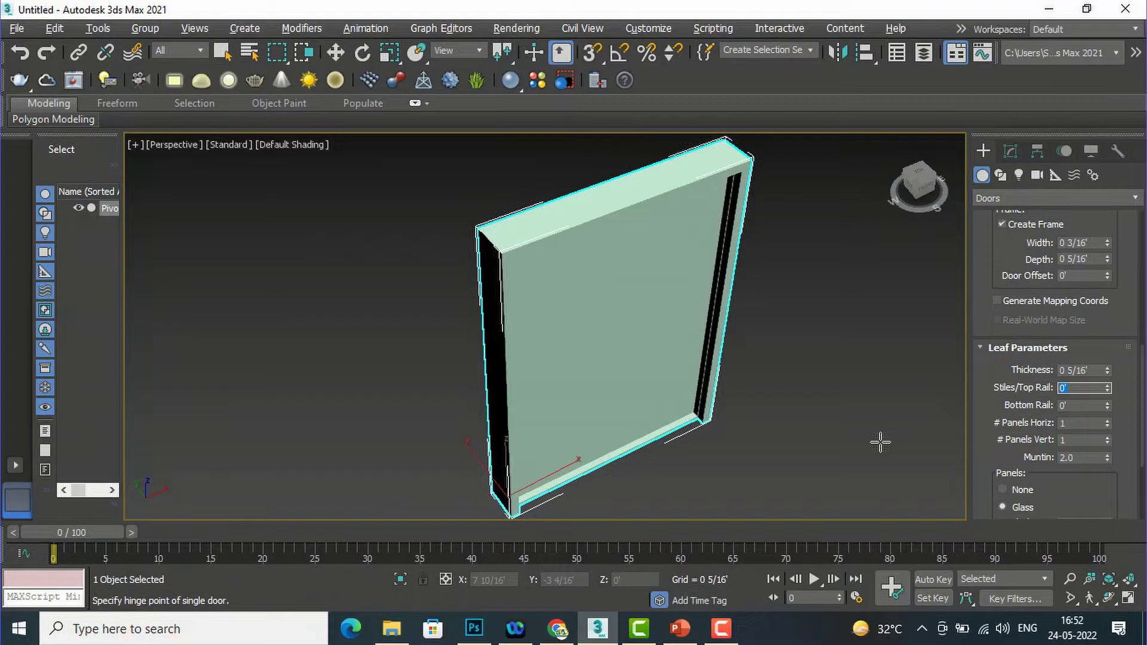
scroll(880, 442, "up", 2)
scroll(880, 442, "down", 2)
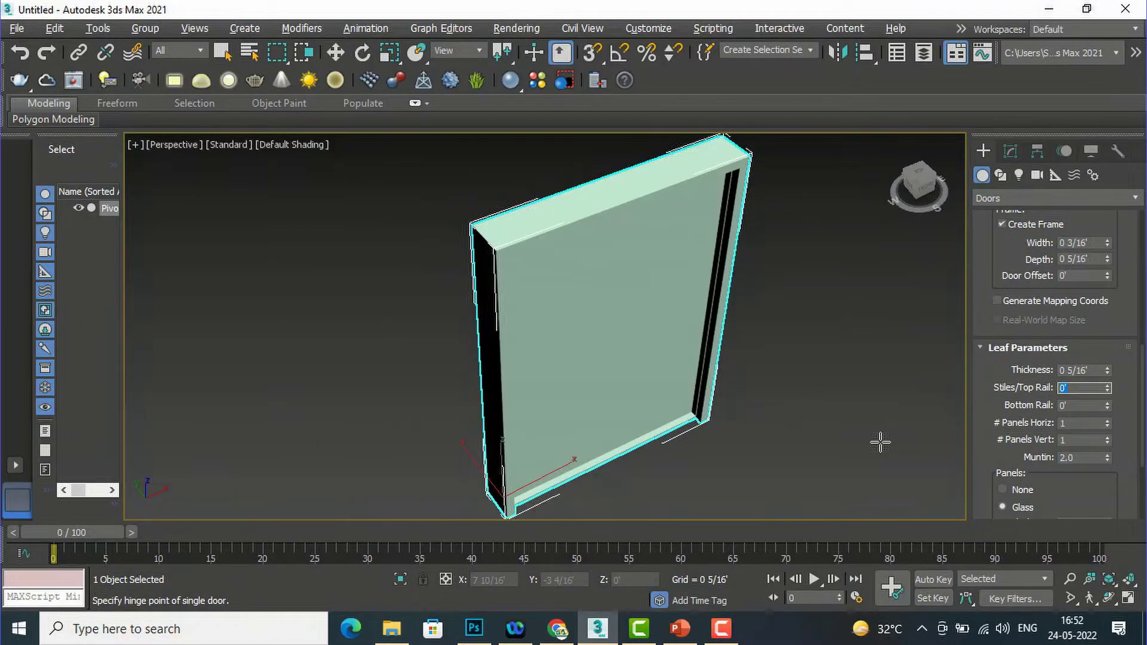
scroll(879, 442, "up", 2)
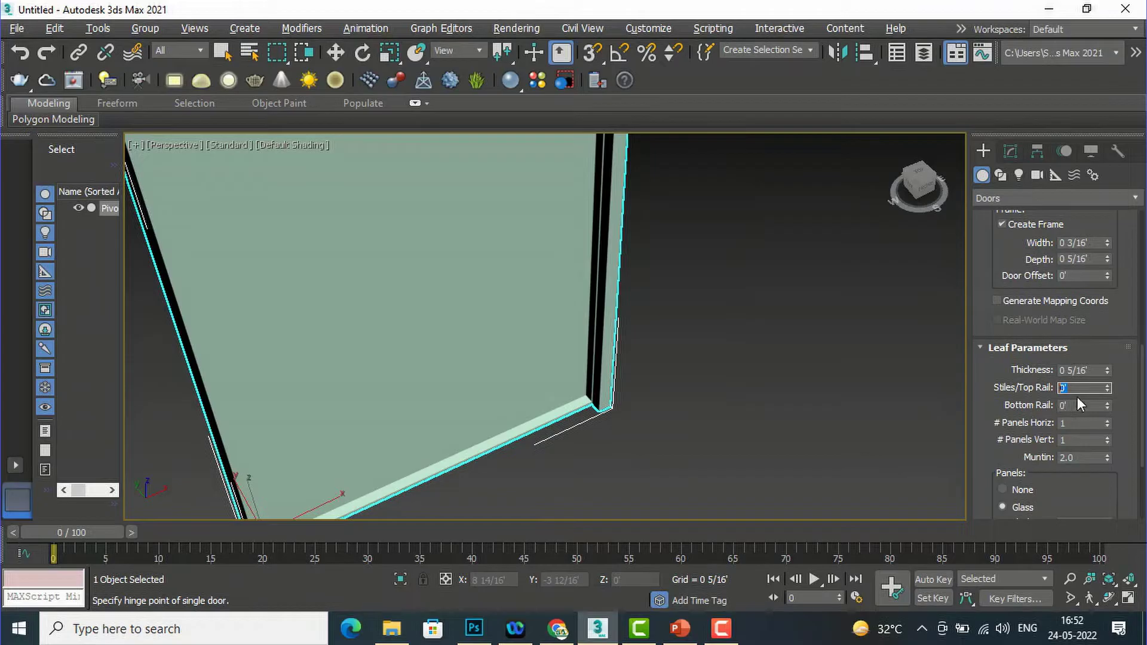
key("Return")
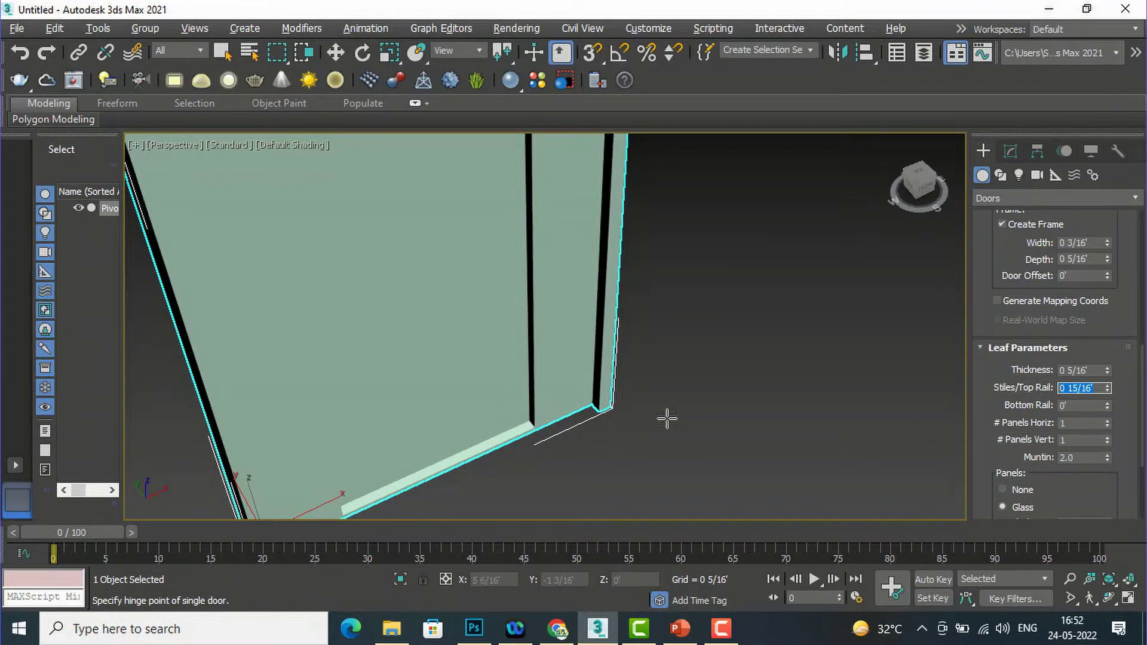
scroll(666, 417, "down", 2)
scroll(595, 223, "up", 1)
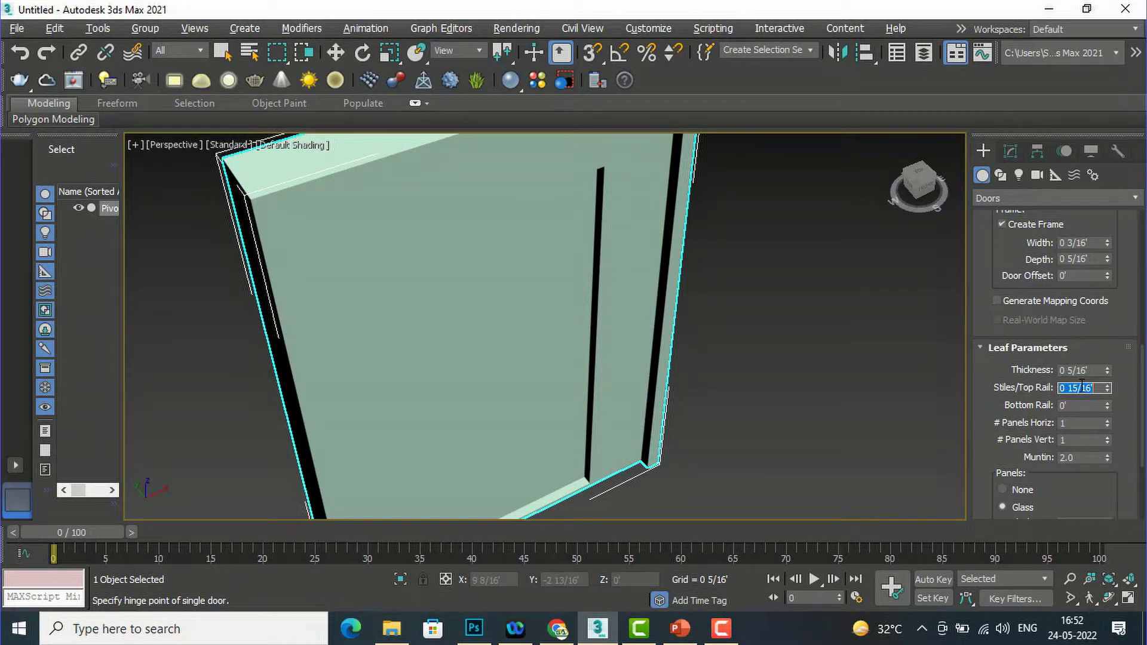
type("4")
key("Return")
scroll(685, 343, "down", 2)
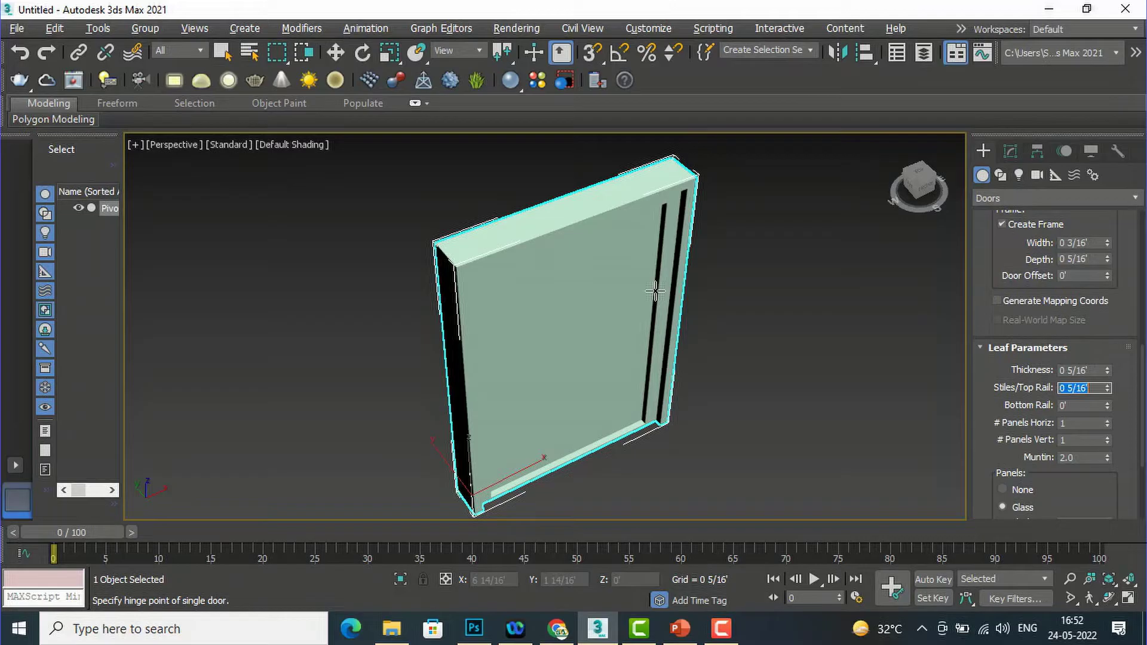
scroll(651, 236, "up", 2)
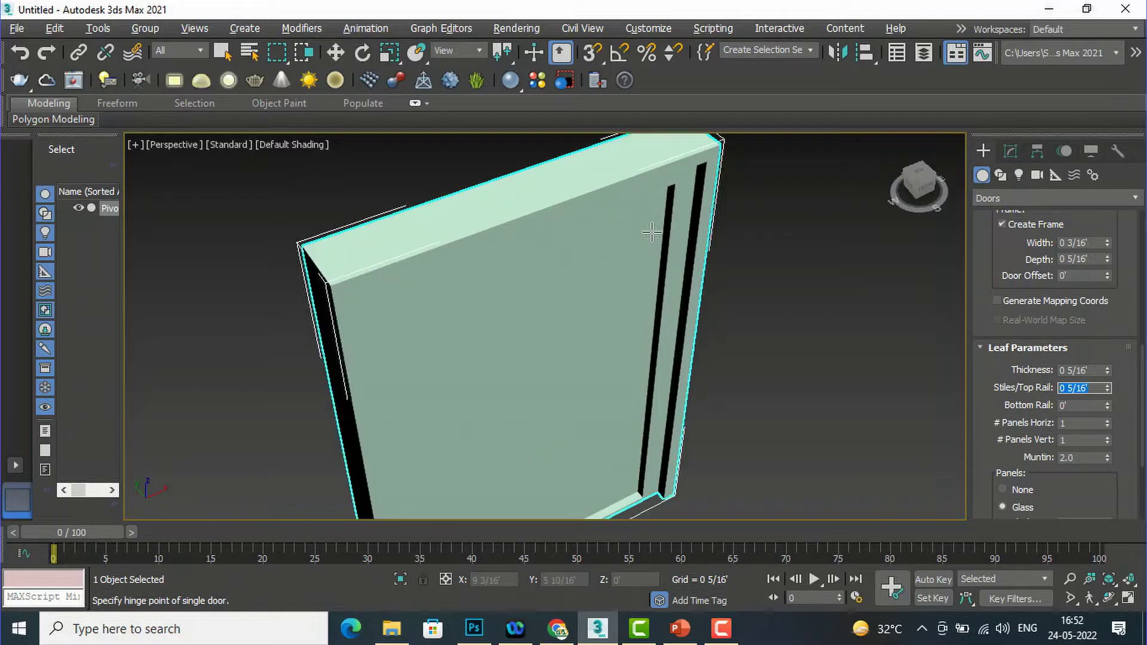
Set the Bottom Rail to 0 9/16'
left_click(1078, 405)
scroll(814, 314, "down", 2)
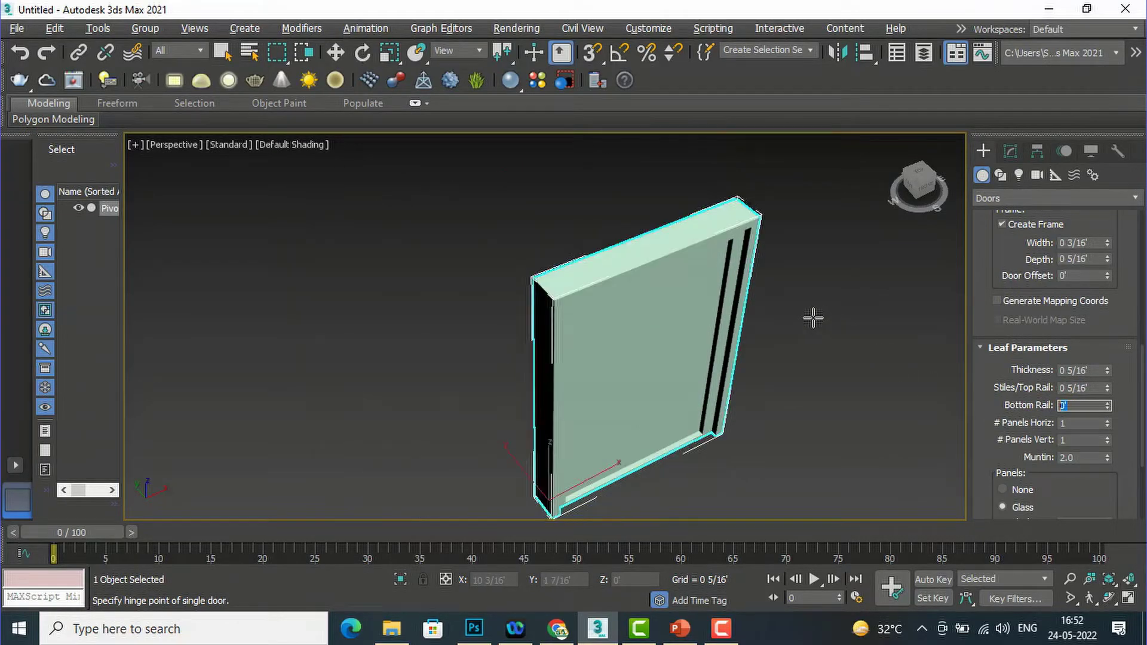
scroll(796, 391, "up", 3)
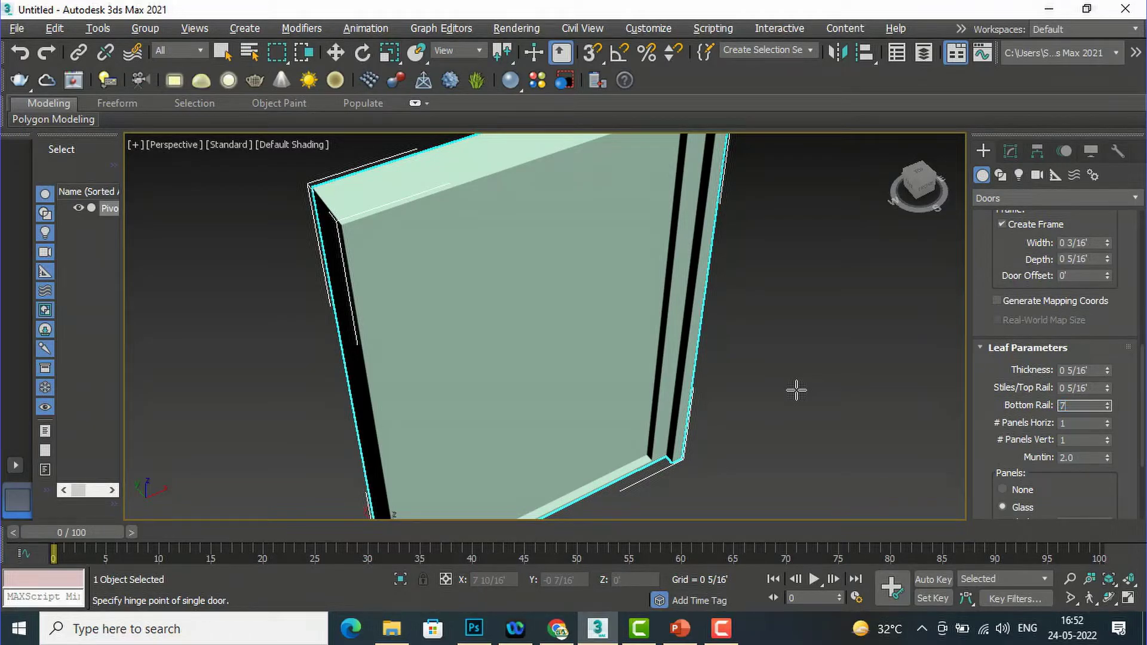
type("7")
key("Return")
scroll(655, 358, "down", 2)
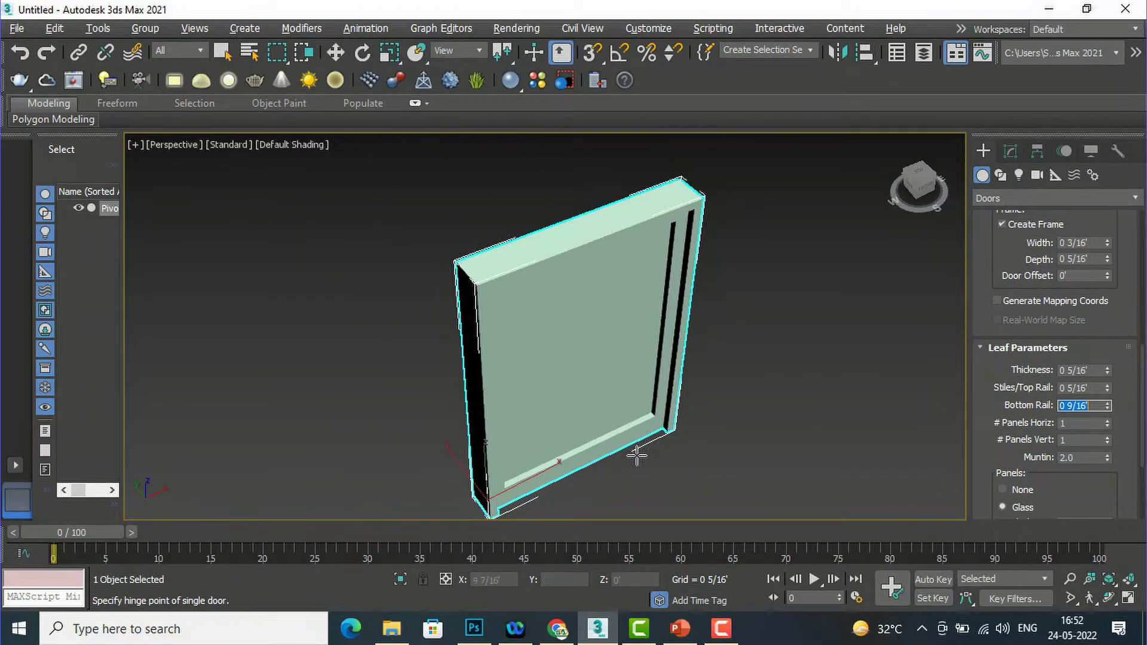
scroll(635, 456, "up", 2)
Drag spinners to raise Bottom Rail to 0 13/16' and Stiles/Top Rail to 0 9/16'
left_click(1096, 400)
left_click_drag(1109, 403, 1129, 373)
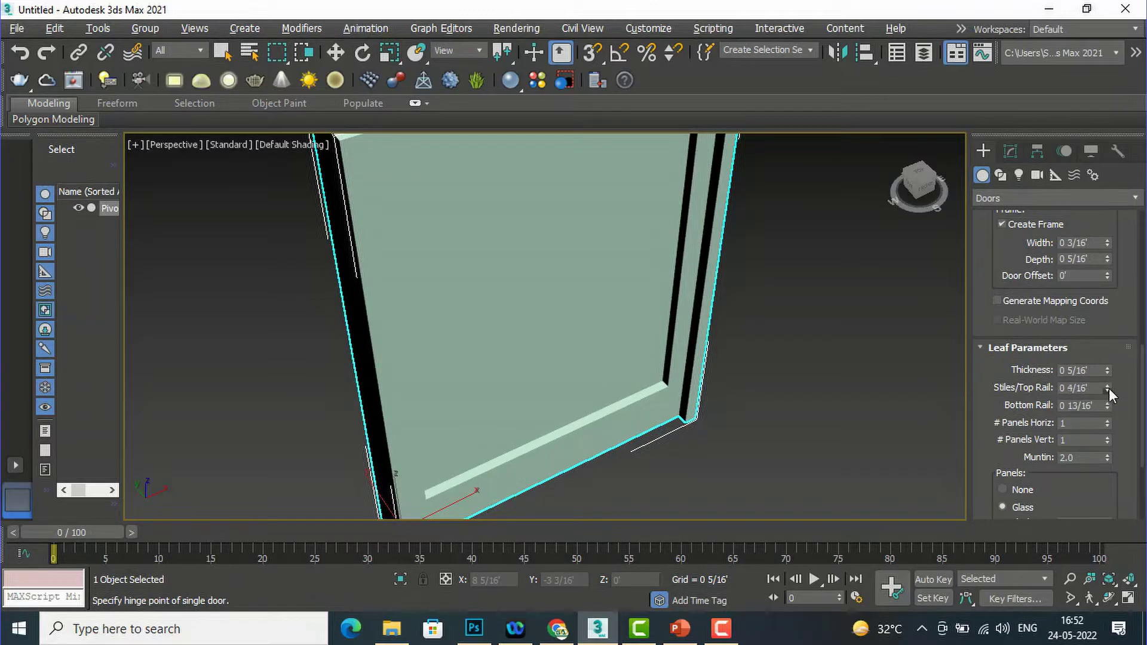
left_click_drag(1109, 387, 1131, 311)
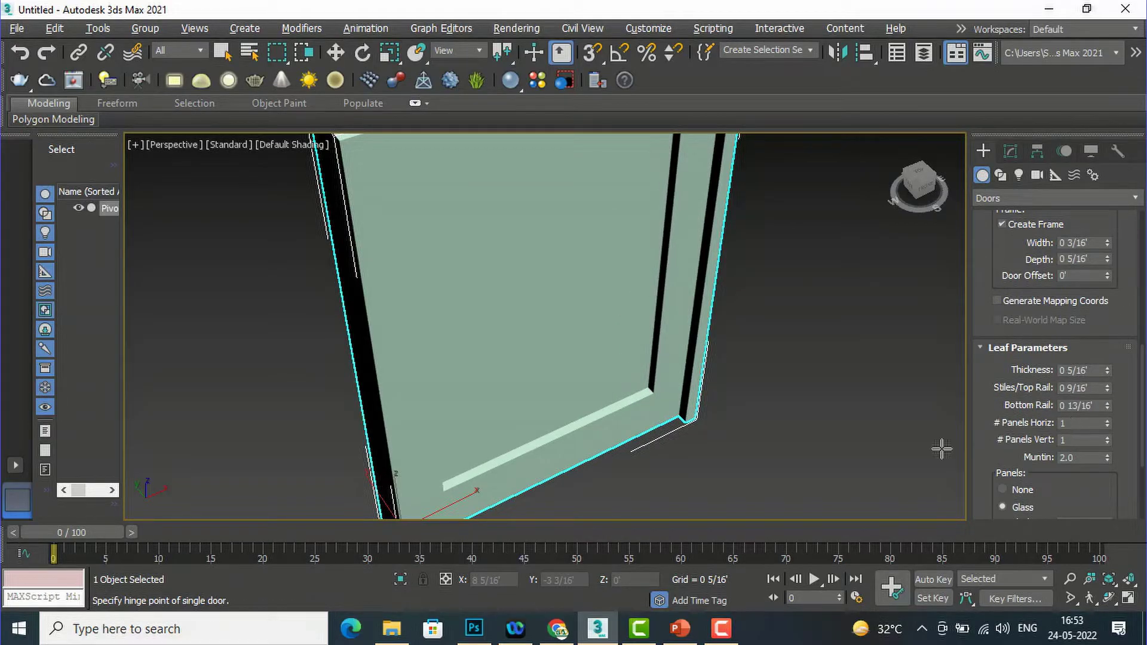
scroll(725, 441, "down", 5)
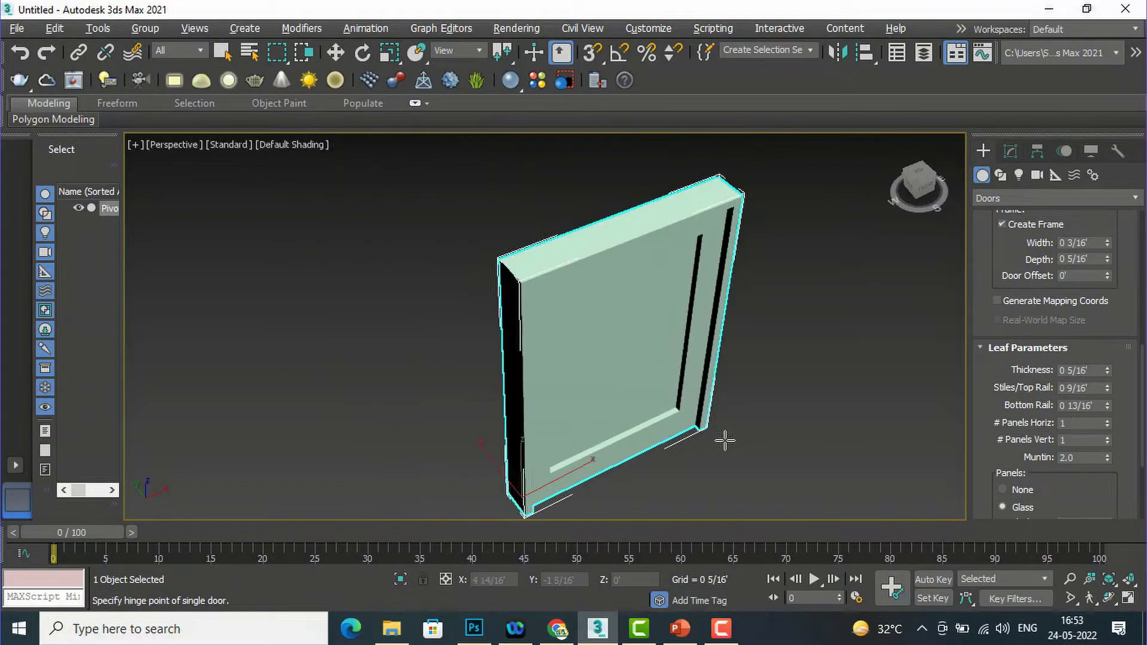
Set # Panels Horiz and # Panels Vert to 2 each
left_click(1108, 420)
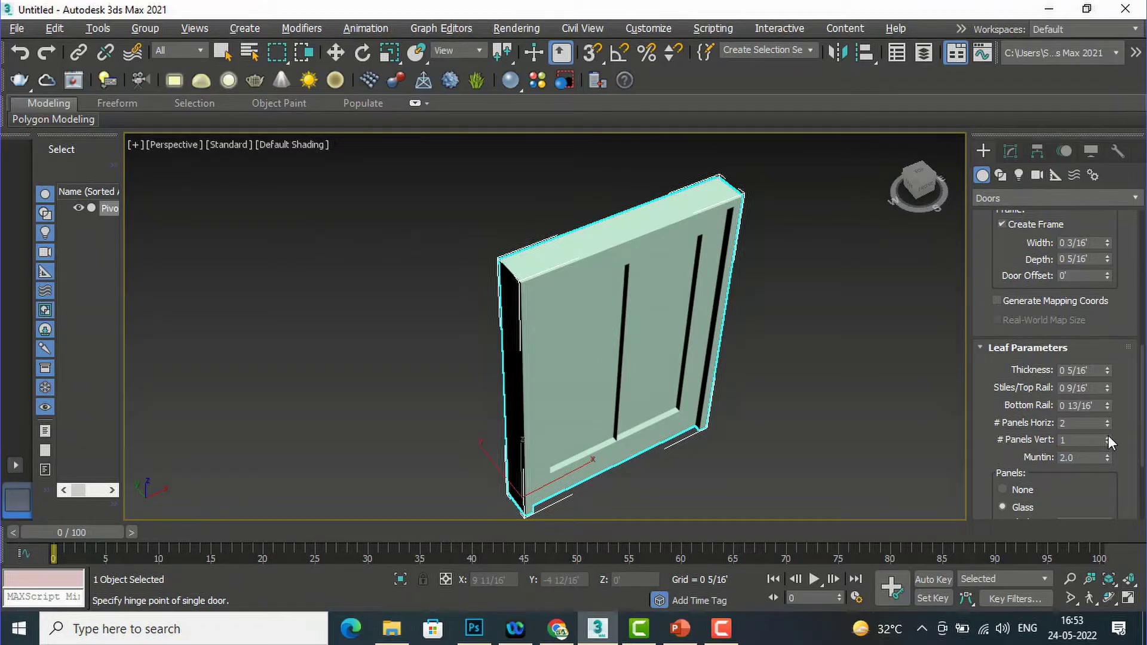
left_click(1108, 437)
scroll(609, 355, "up", 6)
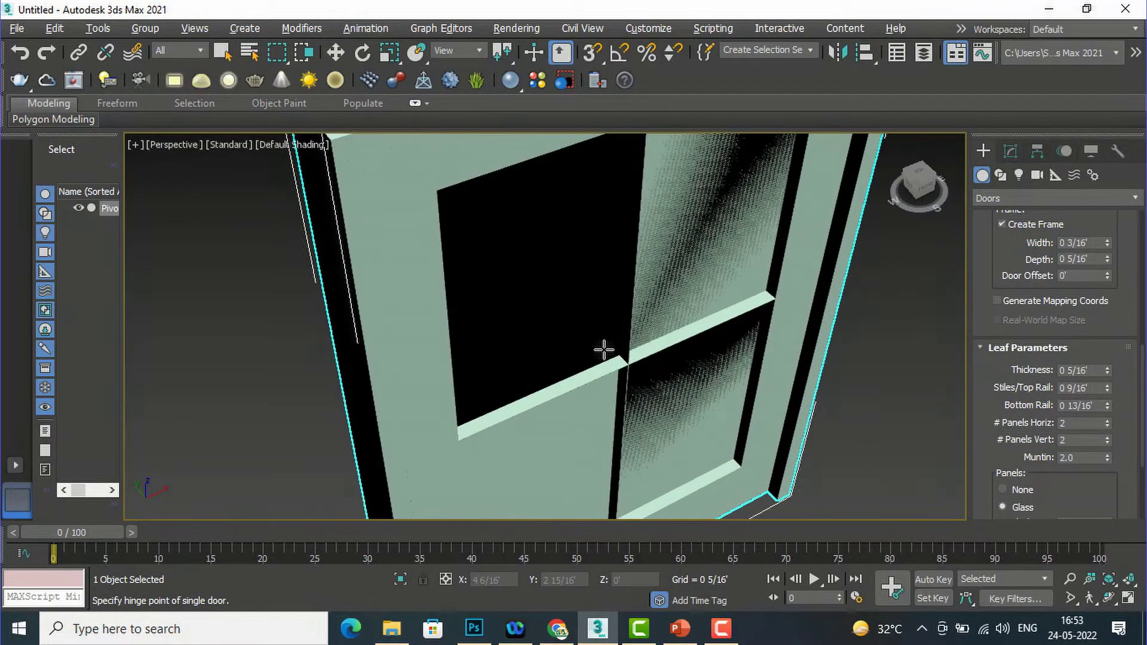
scroll(602, 284, "down", 5)
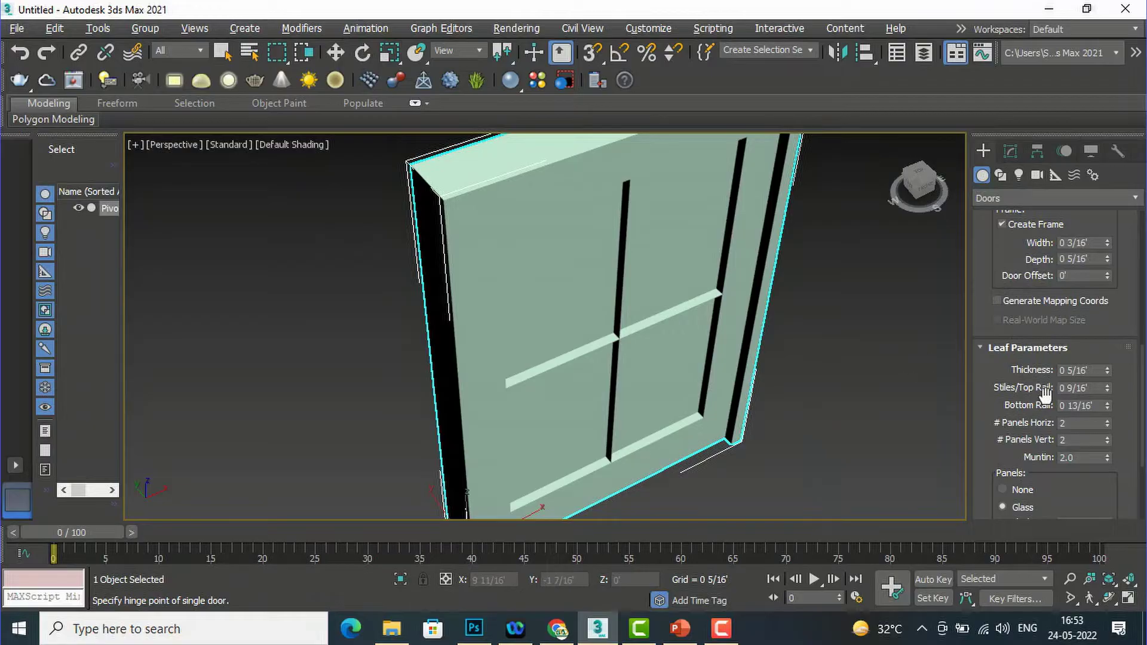
scroll(1044, 394, "down", 2)
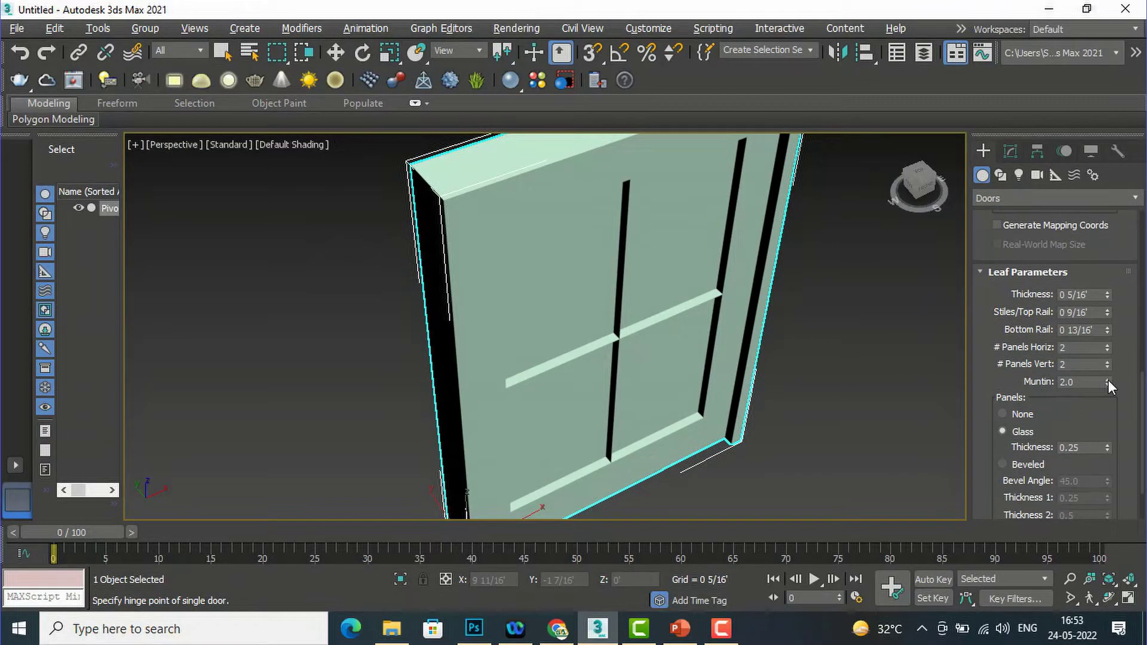
Drag the Muntin spinner up to 43.041
left_click_drag(1109, 380, 751, 302)
scroll(638, 329, "up", 5)
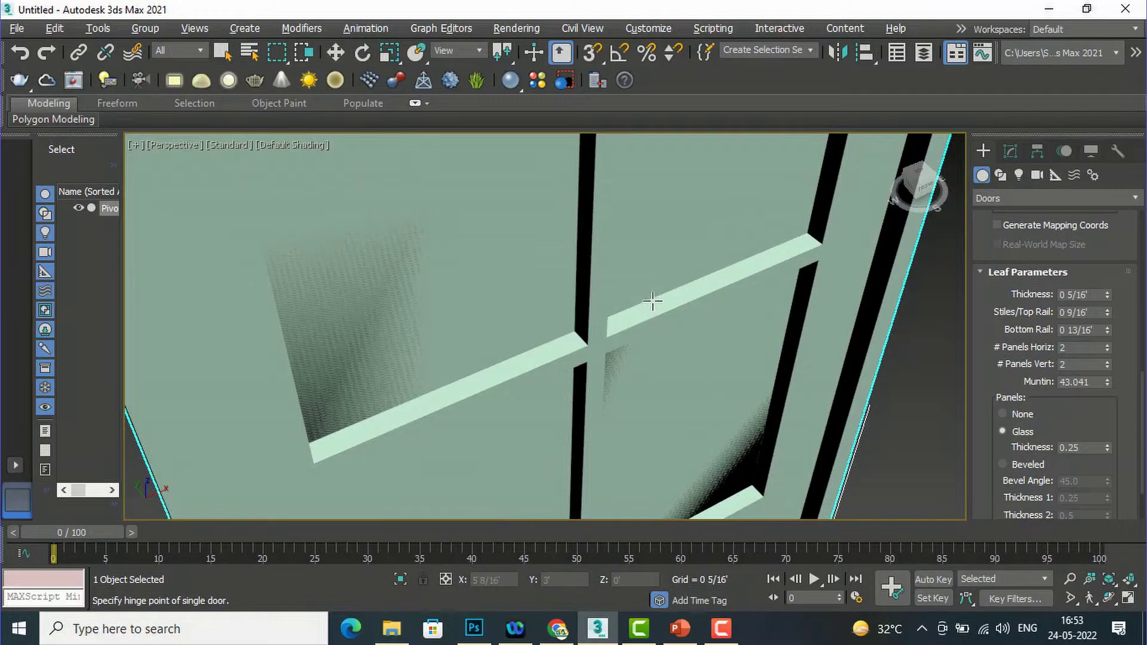
scroll(652, 302, "down", 5)
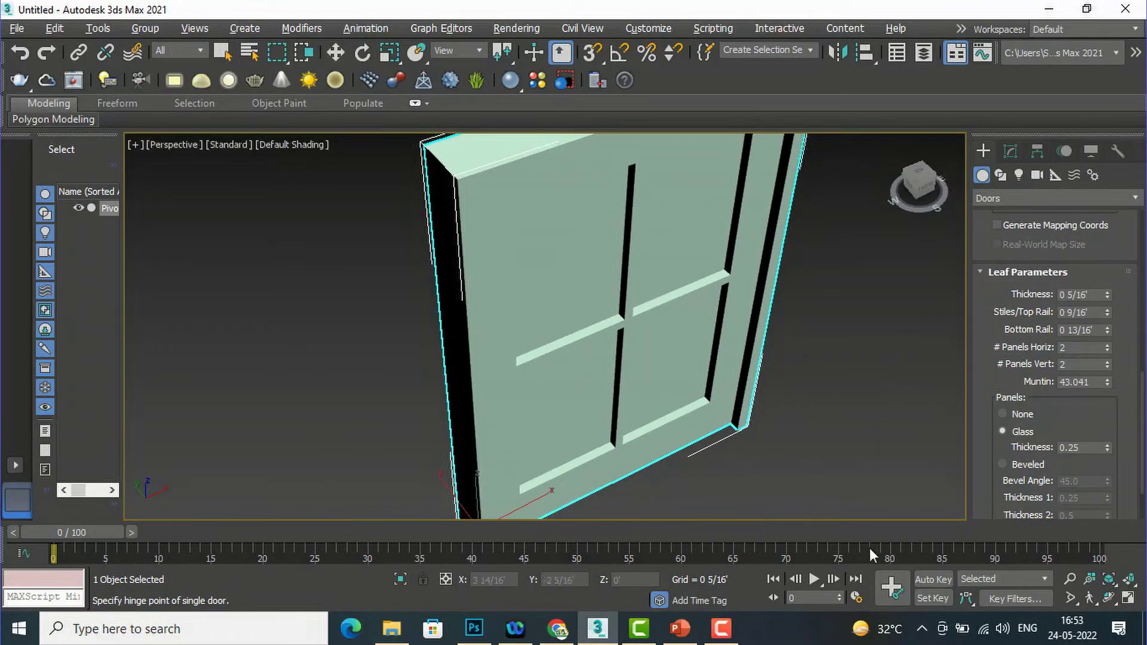
Toggle the panels off and back to Glass, then thicken the glass panels
left_click(1003, 413)
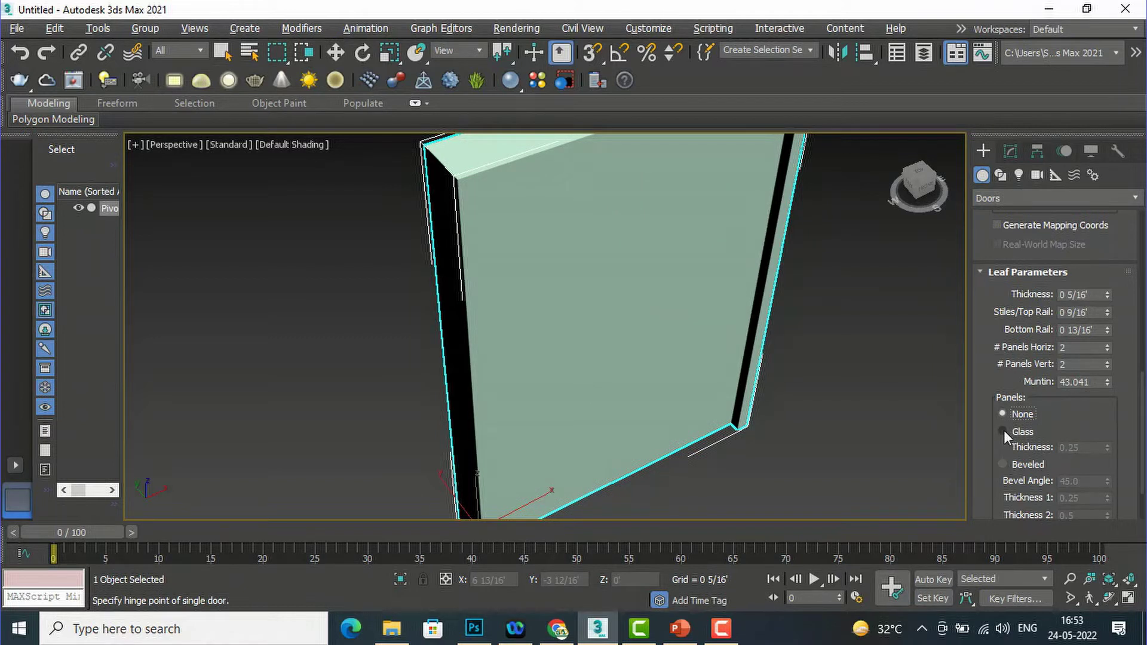
left_click(1002, 431)
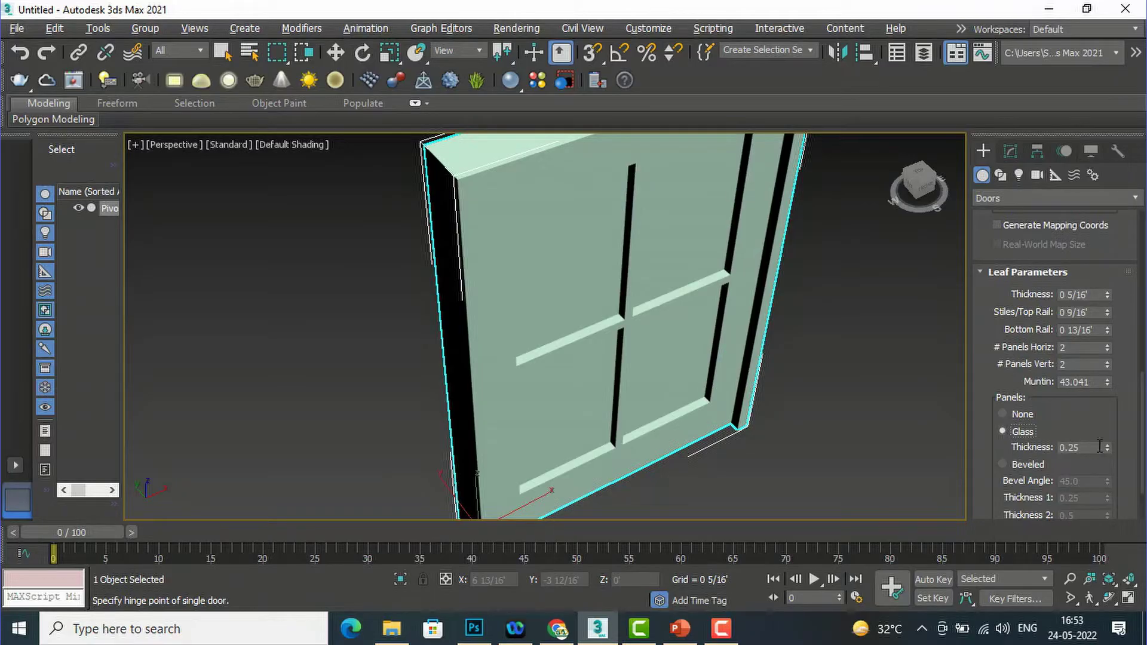
left_click_drag(1108, 445, 910, 280)
scroll(1045, 400, "down", 3)
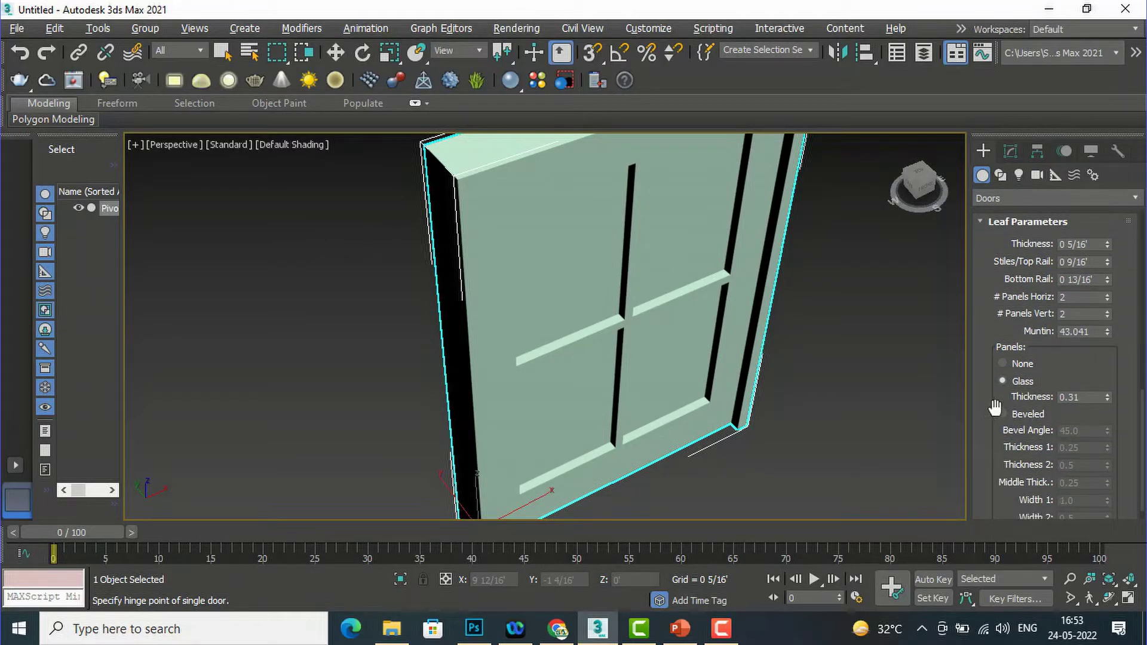
Switch the panels to Beveled and raise the Bevel Angle to 50.4
left_click(1003, 414)
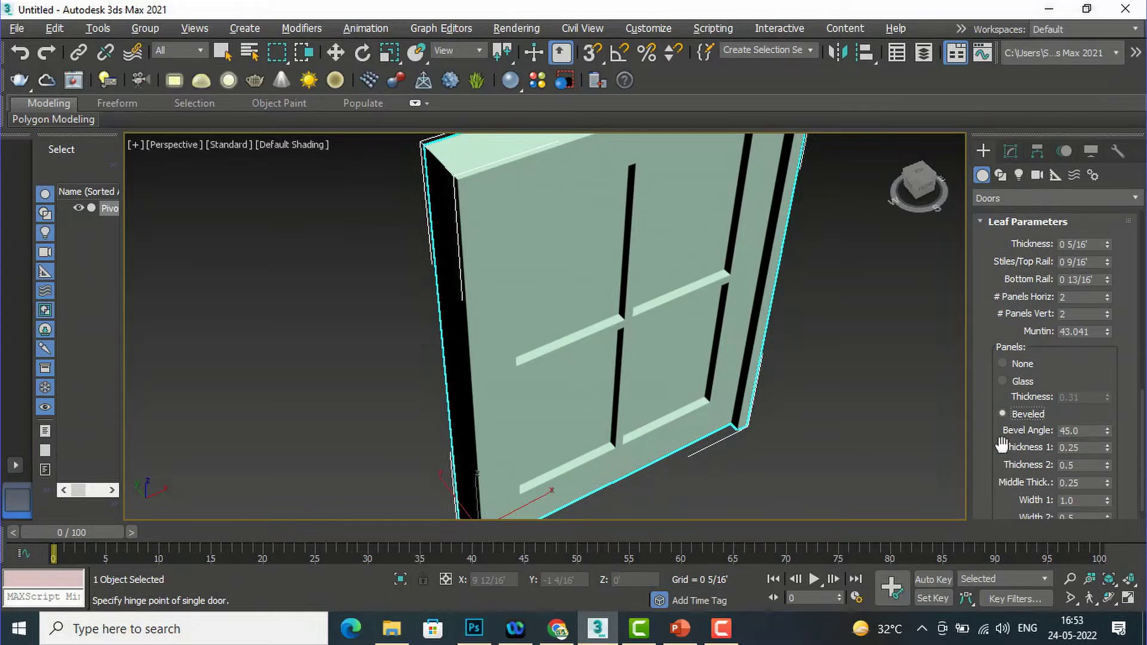
left_click_drag(1002, 445, 1001, 470)
scroll(627, 402, "up", 3)
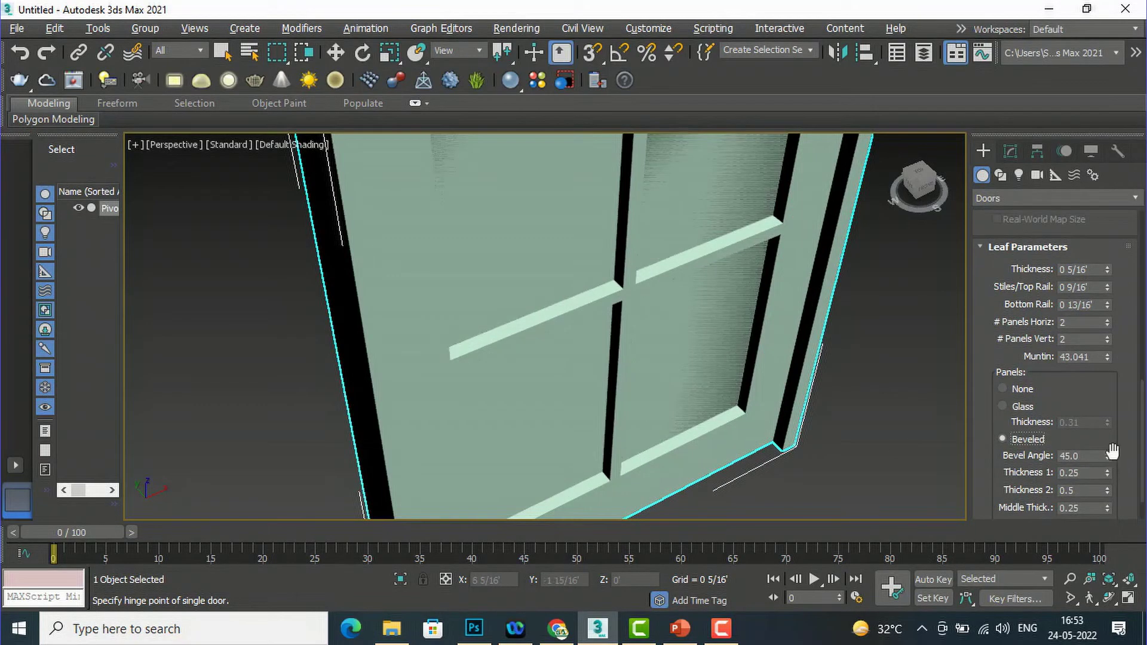
mouse_move(1109, 455)
left_mouse_down()
mouse_move(1123, 330)
mouse_move(1131, 508)
mouse_move(1120, 453)
left_mouse_up()
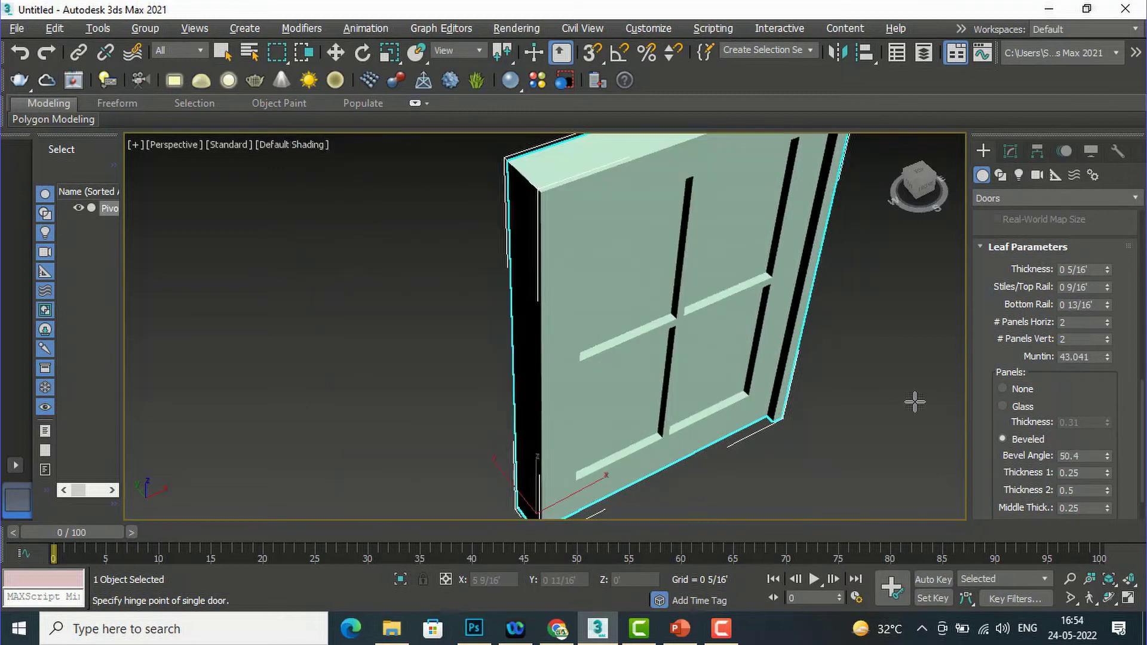
scroll(1031, 478, "down", 3)
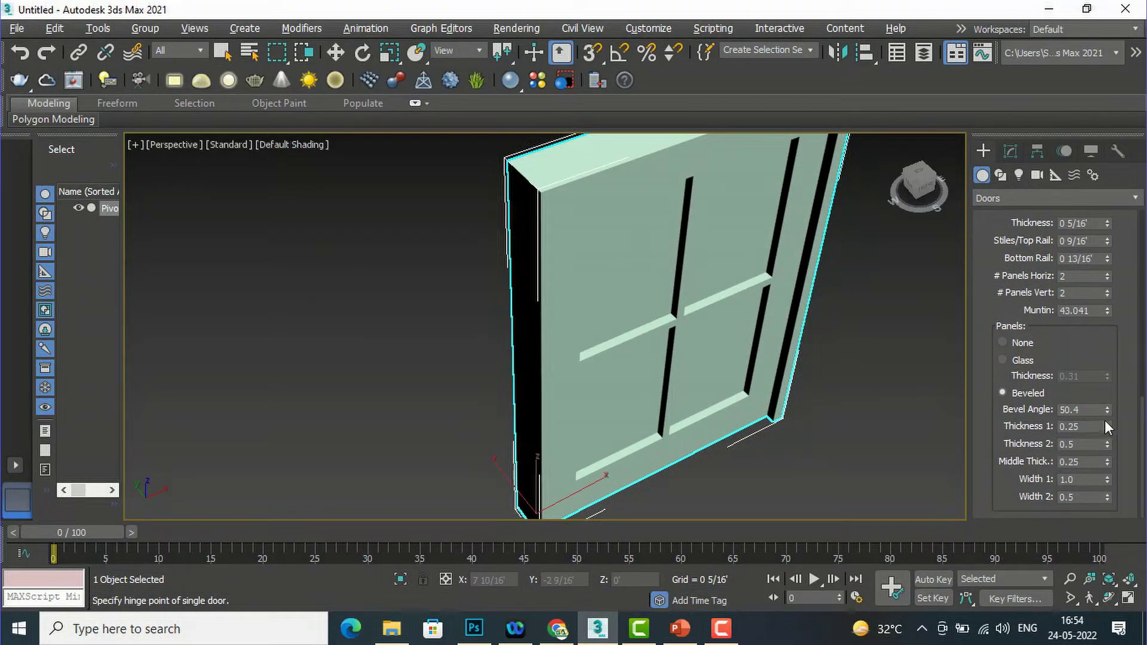
Increase Thickness 1 to 16.83 and Middle Thick. to 2.01
left_click_drag(1106, 422, 1062, 406)
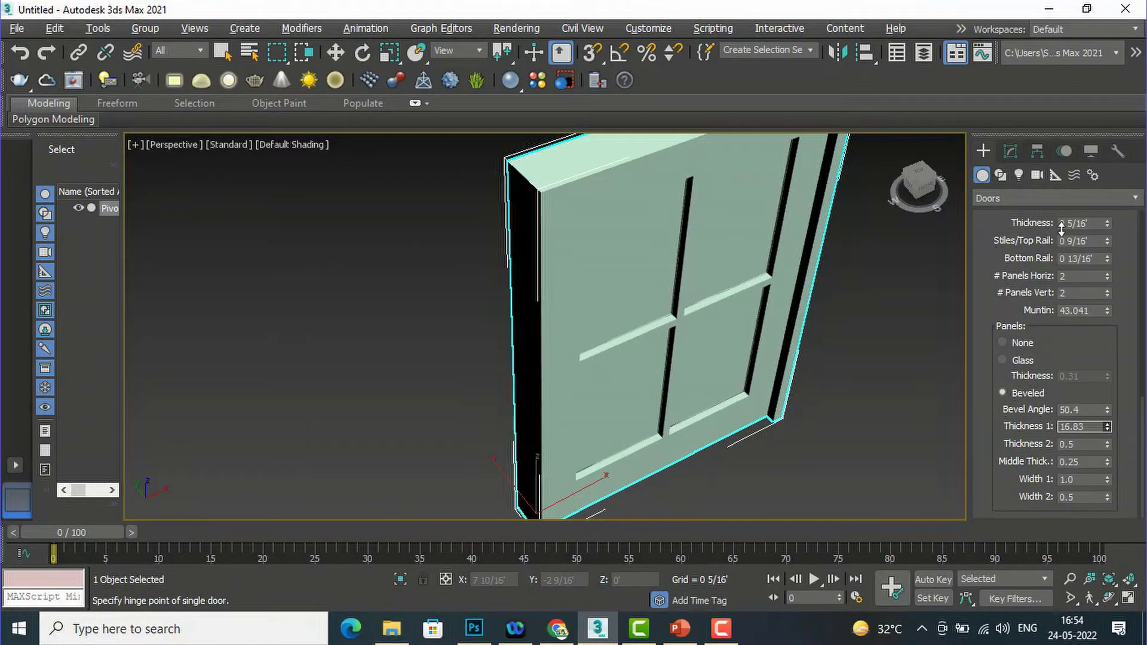
scroll(763, 278, "up", 5)
scroll(763, 277, "down", 5)
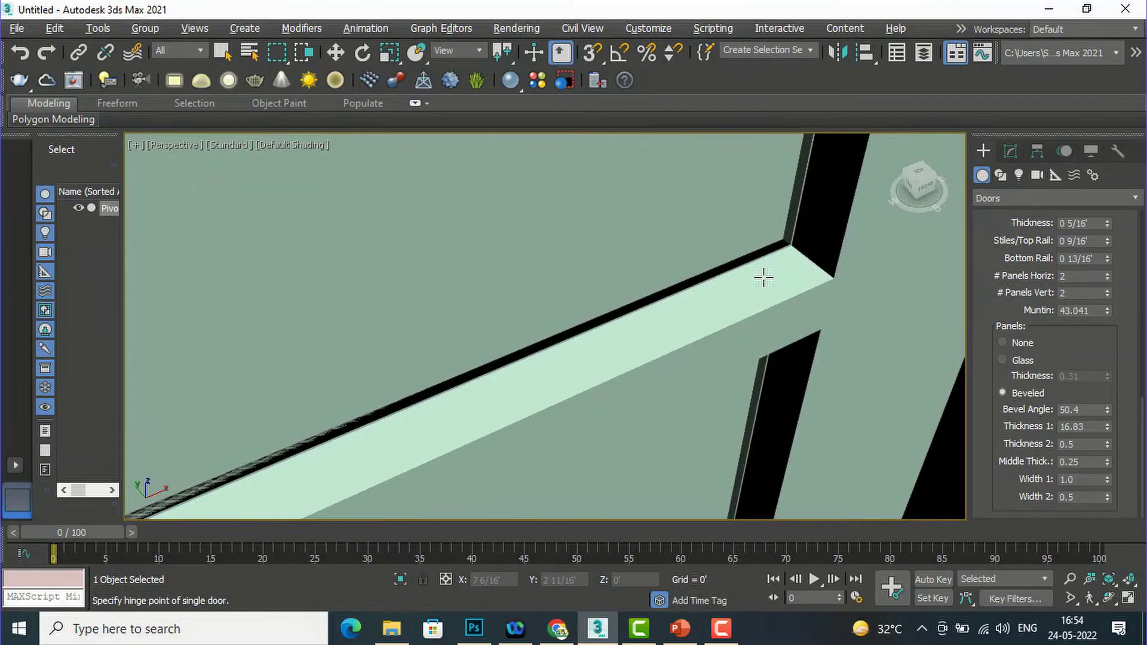
scroll(771, 302, "up", 2)
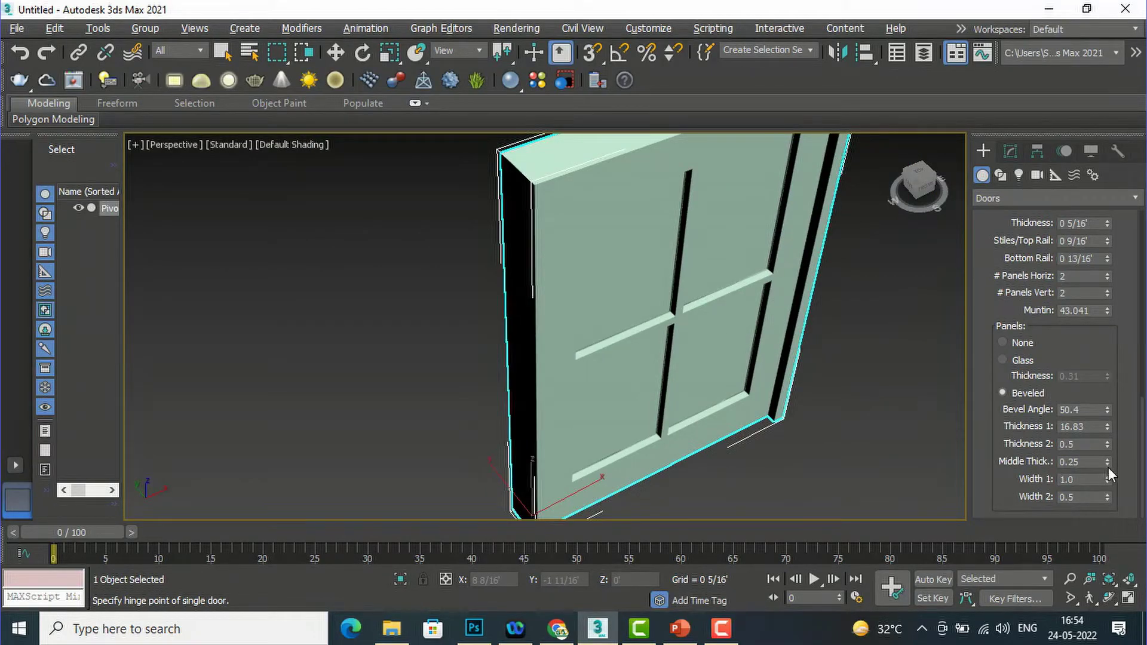
left_click_drag(1105, 460, 1113, 335)
Widen the bevel's Width 1, entering 39.4
left_click_drag(1108, 483, 1064, 332)
left_click_drag(1112, 261, 785, 556)
type("39.4")
key("Return")
scroll(725, 251, "down", 3)
scroll(737, 251, "up", 5)
scroll(737, 251, "up", 2)
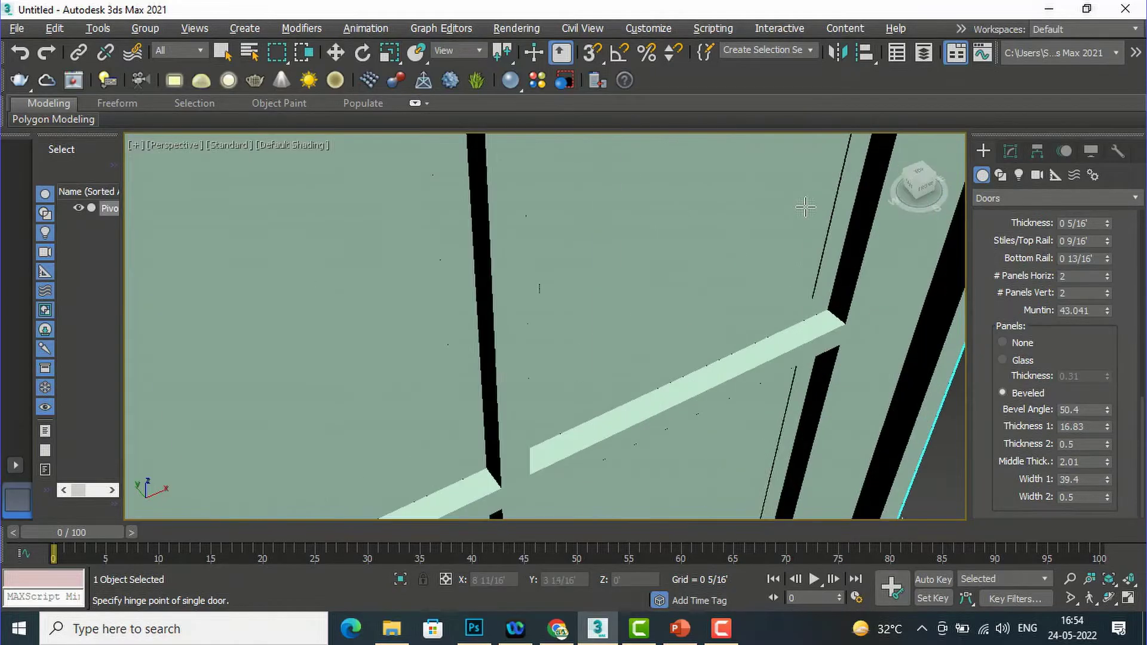
scroll(762, 261, "up", 2)
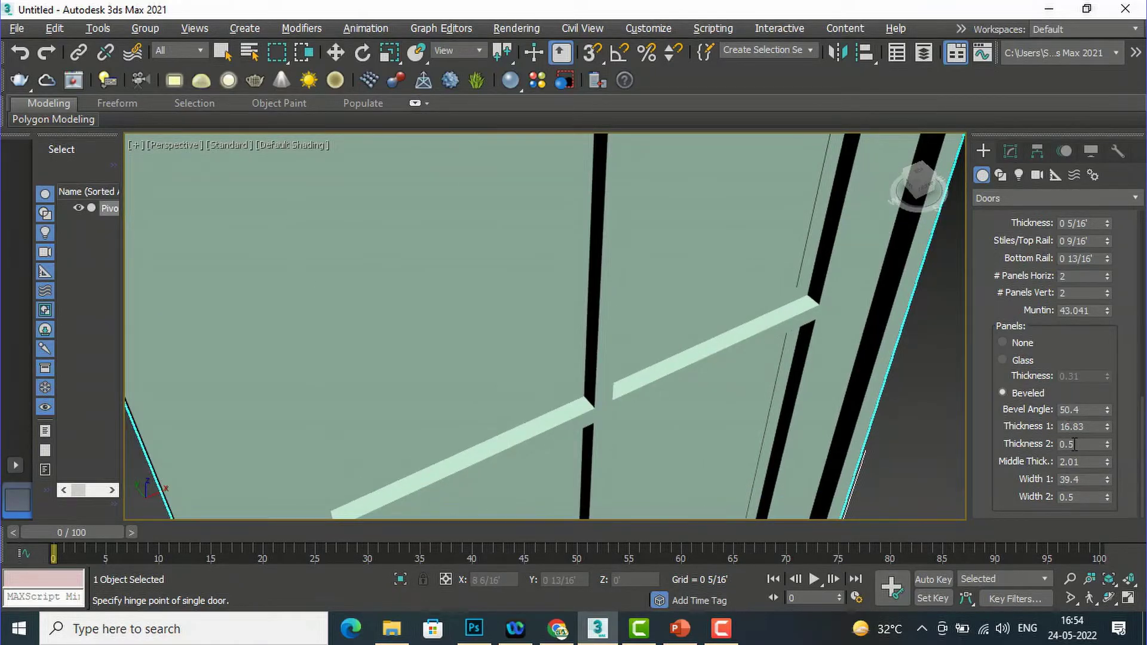
scroll(602, 422, "down", 5)
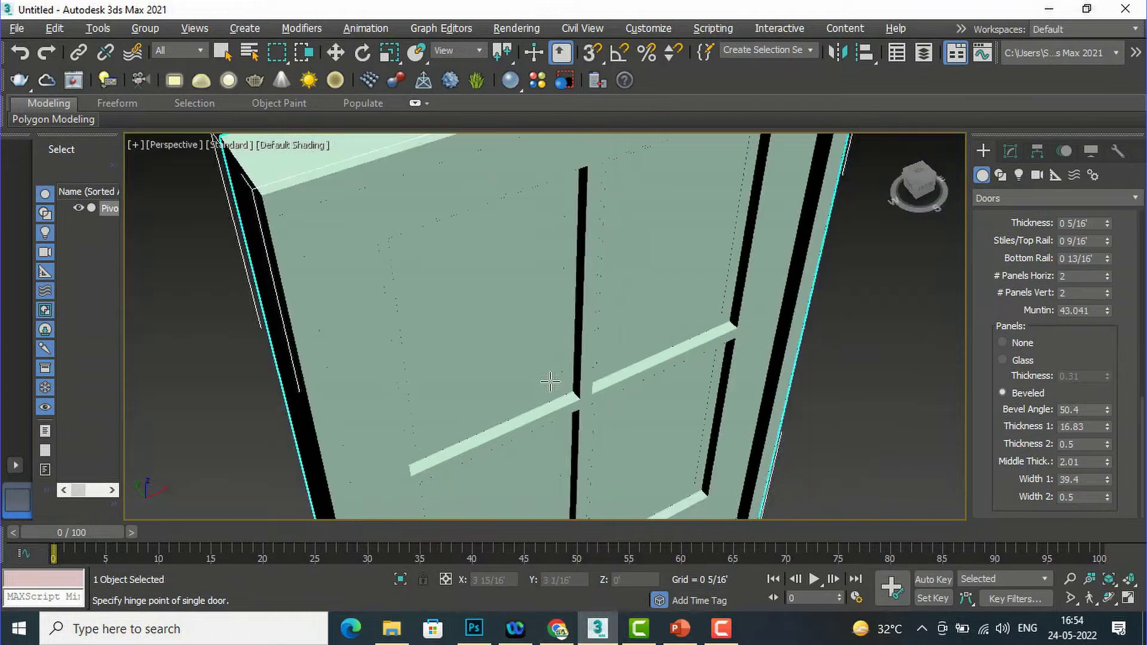
scroll(1054, 415, "up", 3)
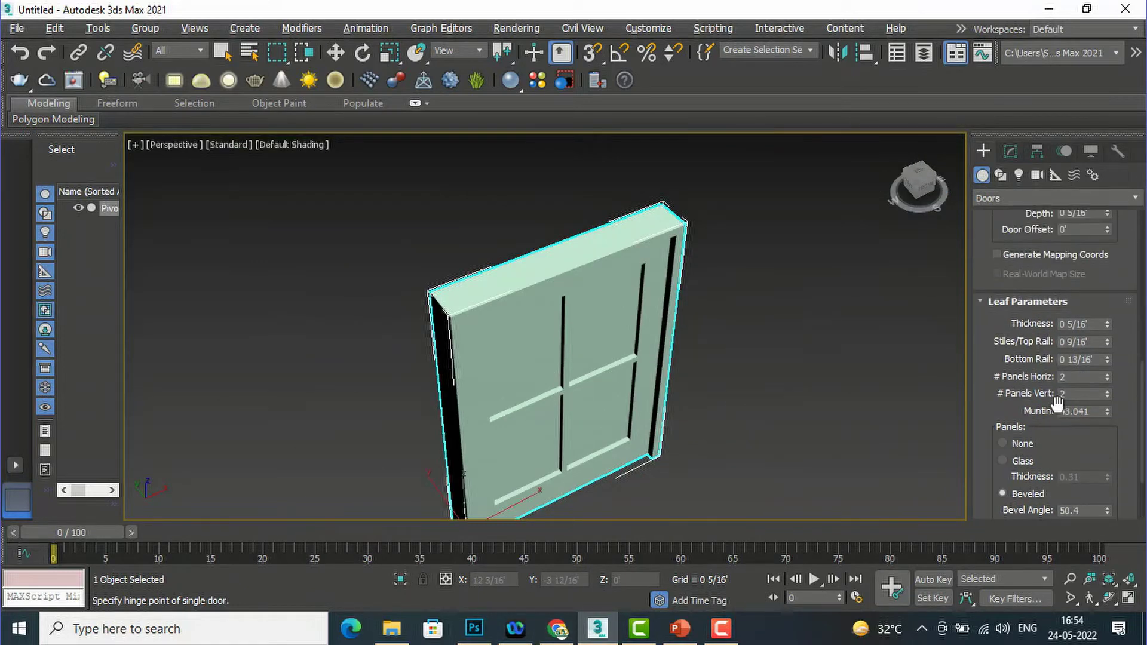
scroll(1057, 405, "up", 5)
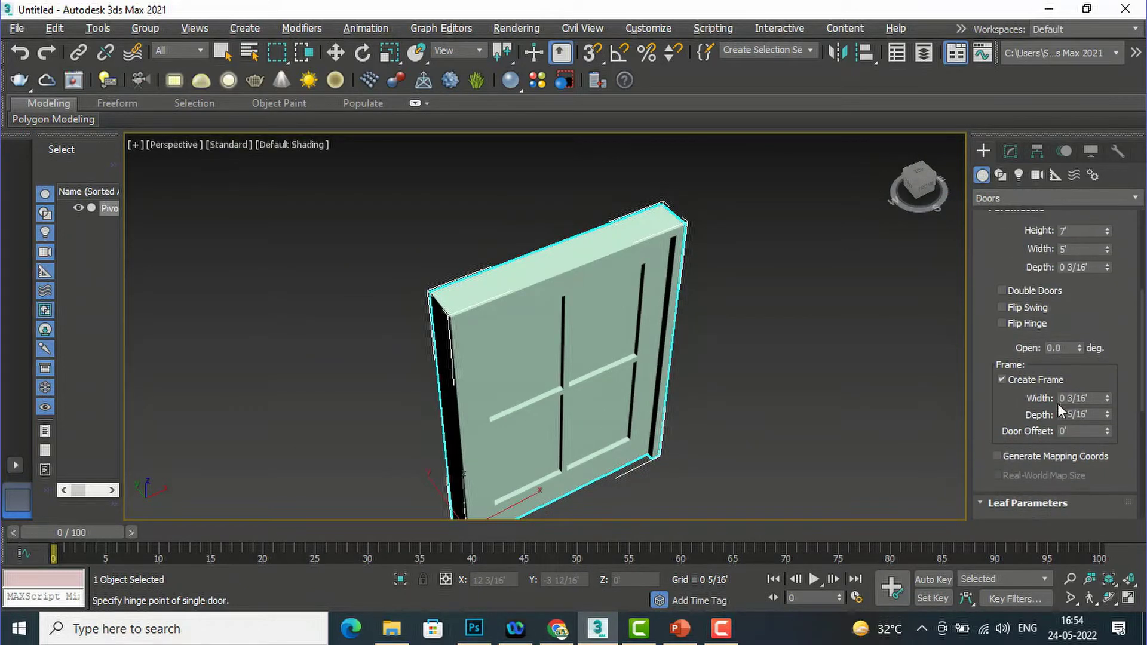
scroll(1051, 344, "up", 1)
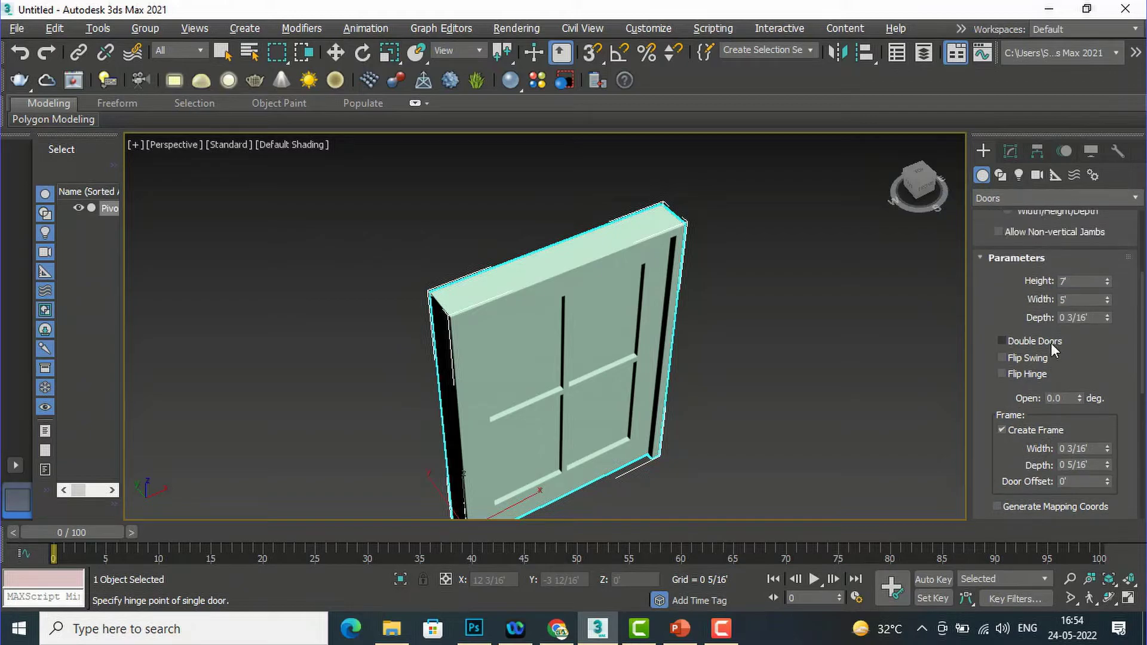
left_click(1001, 341)
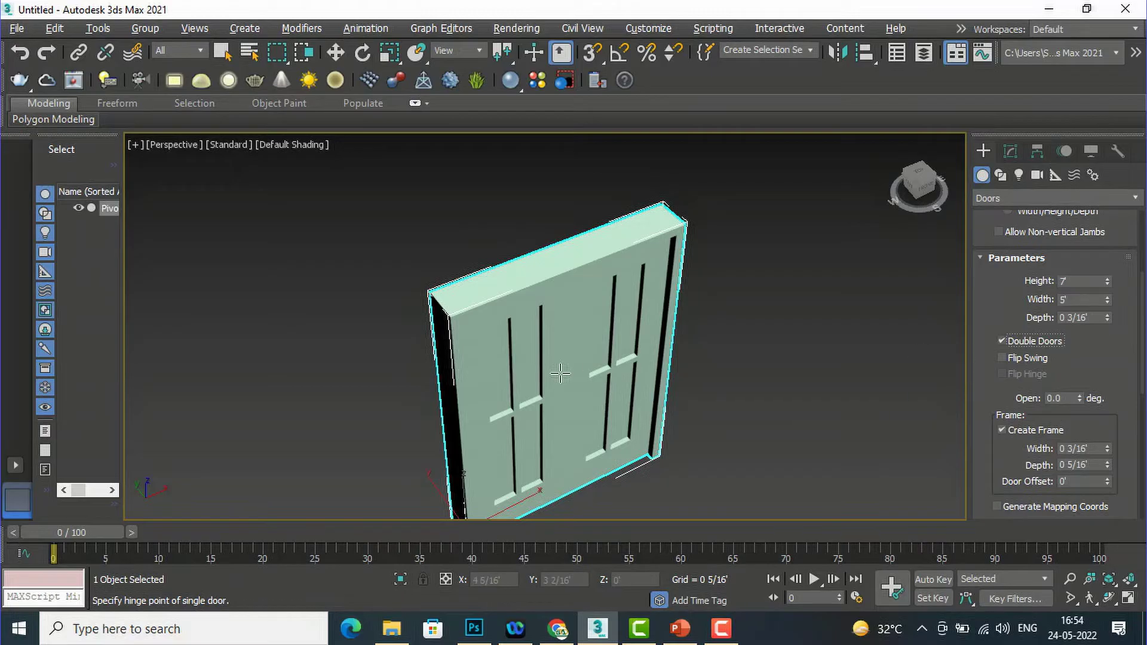
scroll(584, 333, "up", 5)
scroll(584, 333, "down", 5)
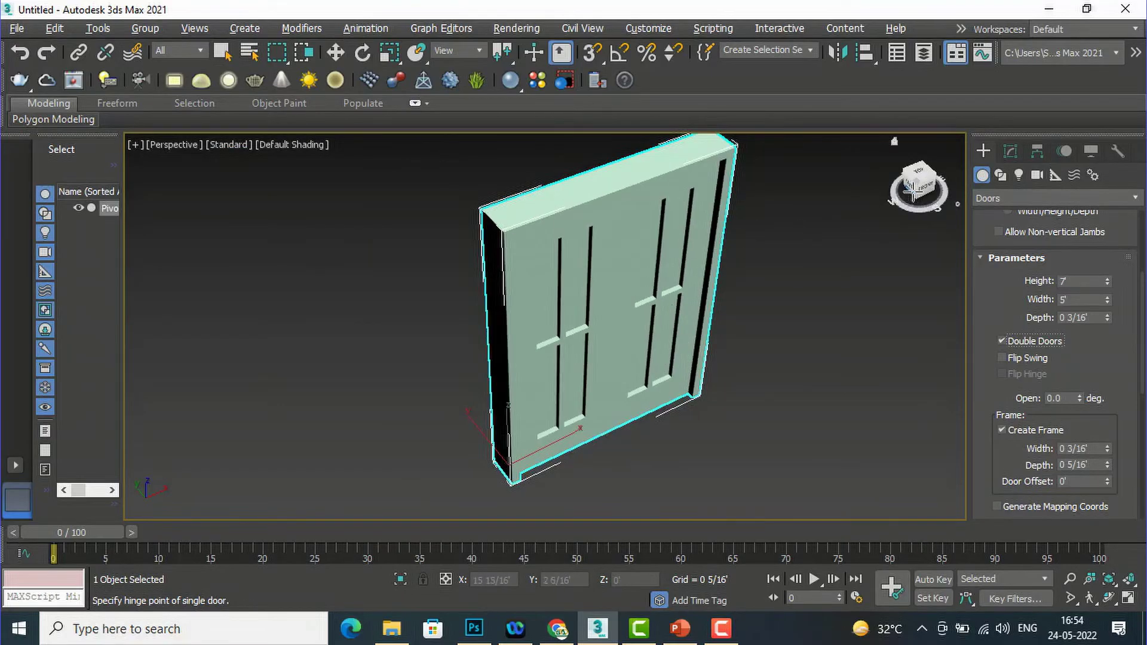
mouse_move(916, 186)
left_mouse_down()
mouse_move(928, 182)
mouse_move(905, 190)
mouse_move(920, 186)
left_mouse_up()
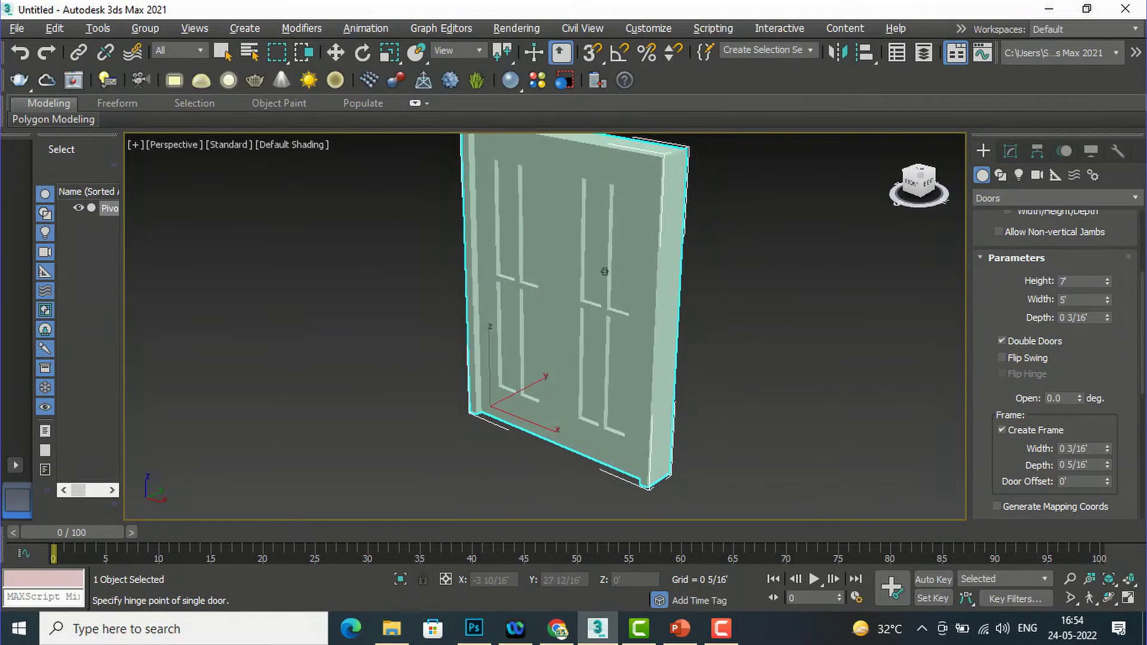
left_click(1001, 358)
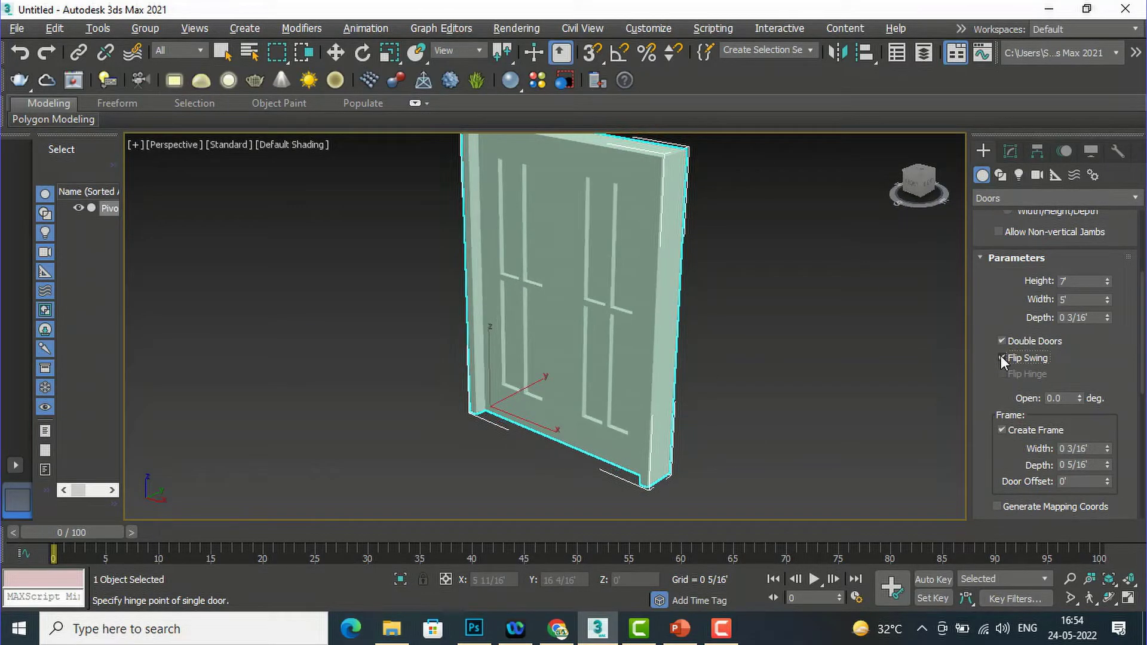
left_click(1001, 357)
left_click(1002, 341)
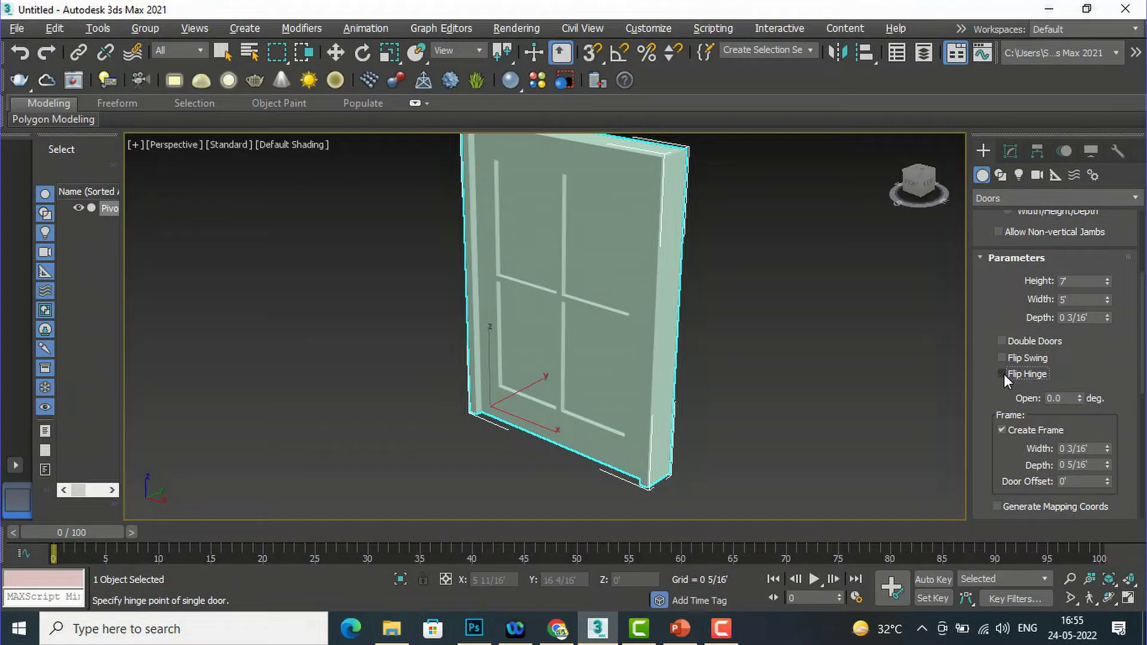
Swing the pivot door open, enable Double Doors, and orbit from the right to inspect both leaves
left_click_drag(1081, 396, 1091, 305)
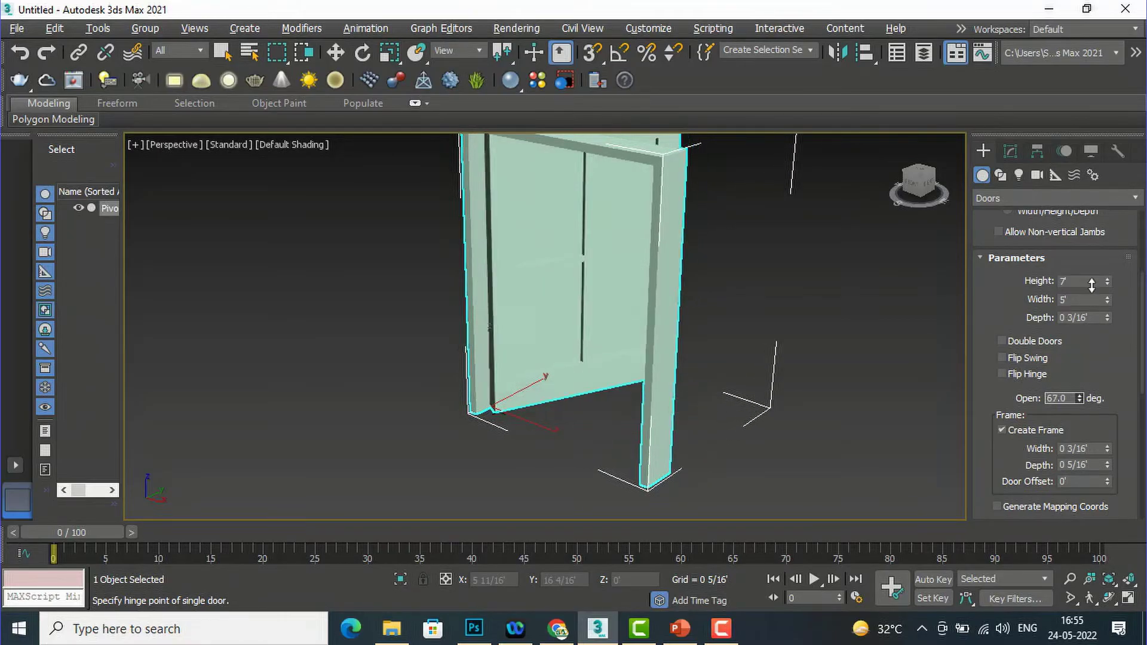
left_click(1002, 339)
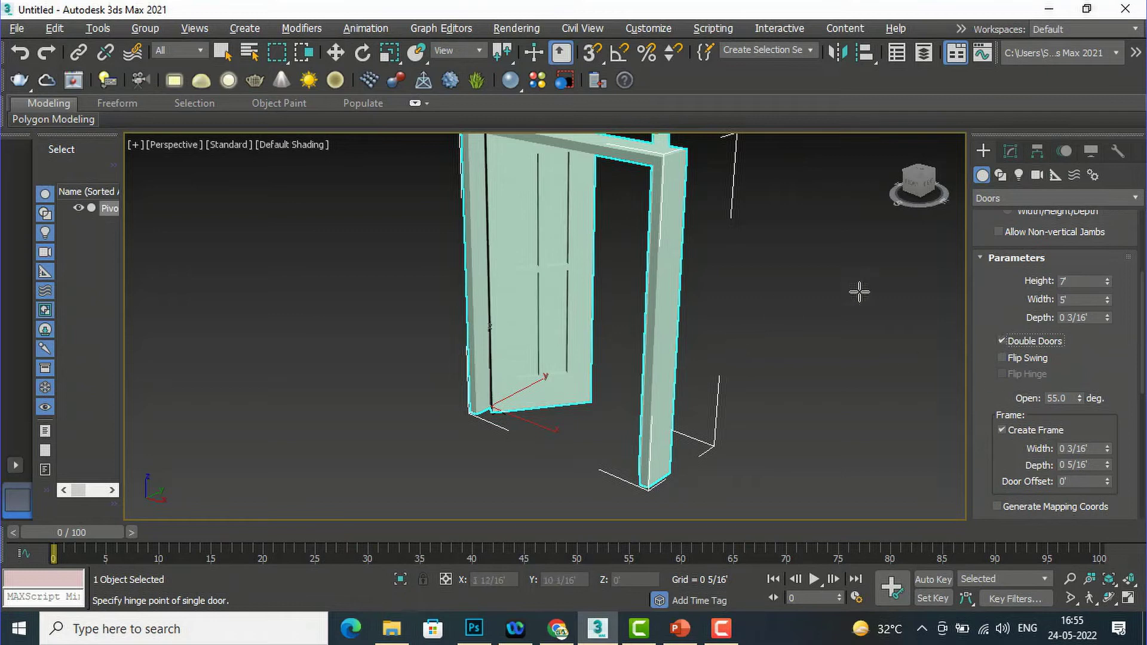
left_click(925, 182)
mouse_move(920, 186)
left_mouse_down()
mouse_move(968, 188)
mouse_move(923, 185)
mouse_move(956, 188)
mouse_move(937, 191)
left_mouse_up()
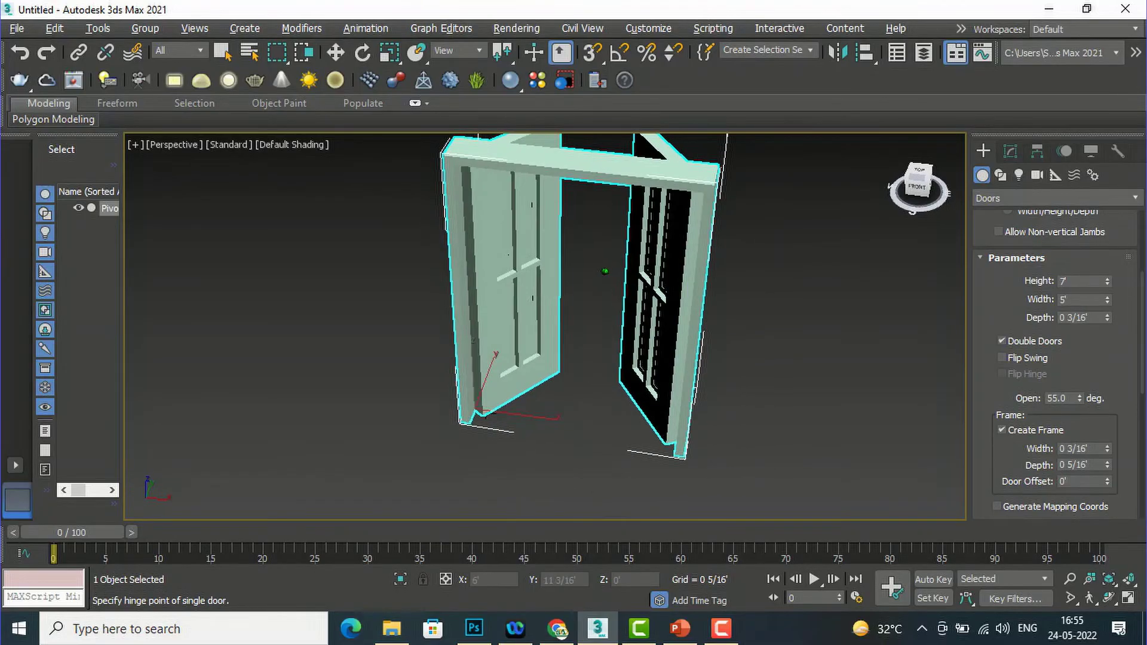
scroll(389, 317, "down", 5)
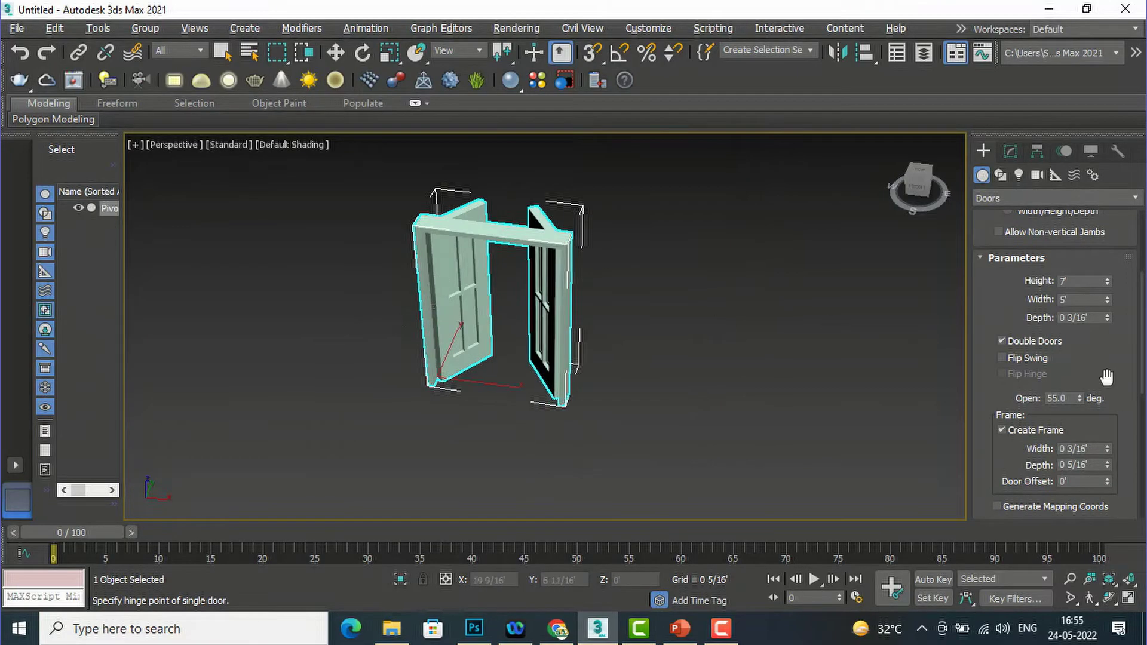
scroll(1106, 381, "up", 5)
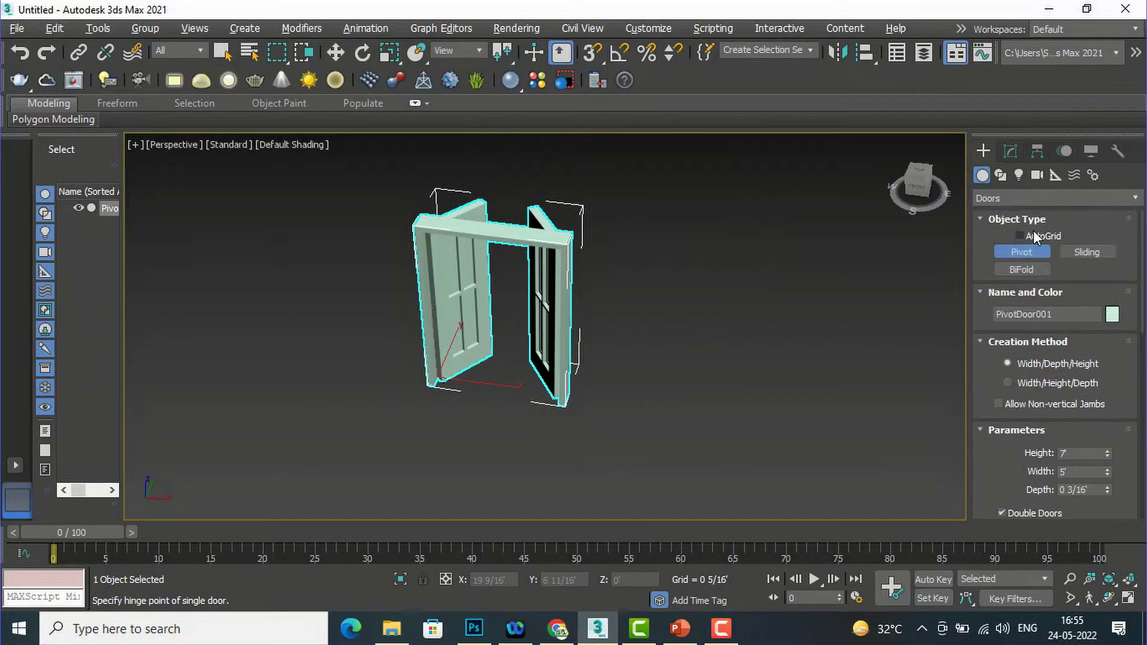
Create SlidingDoor001 in front of the pivot door, roughly 6 10/16' wide and 9 7/16' high
left_click(1083, 253)
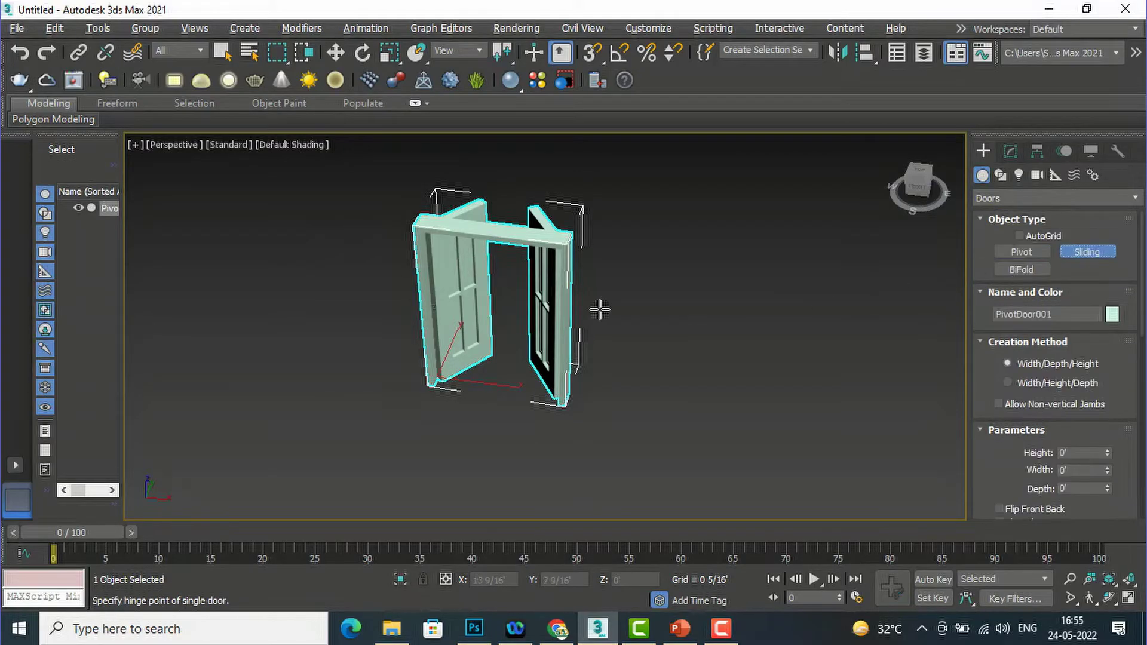
scroll(391, 292, "down", 2)
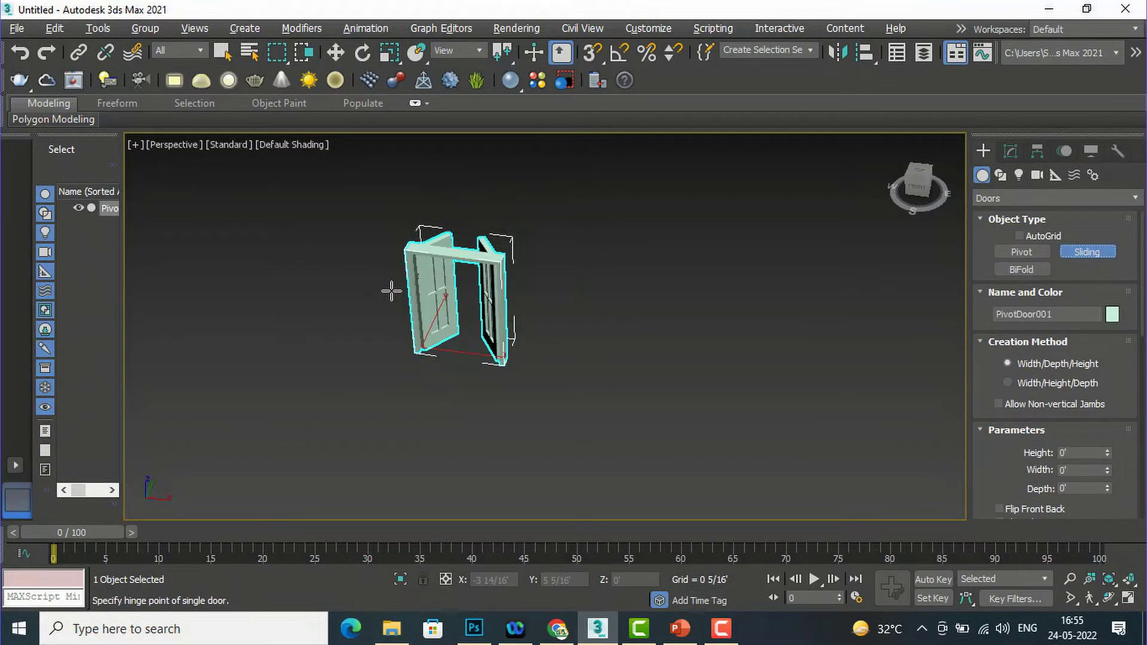
left_click(496, 445)
left_click_drag(496, 445, 600, 406)
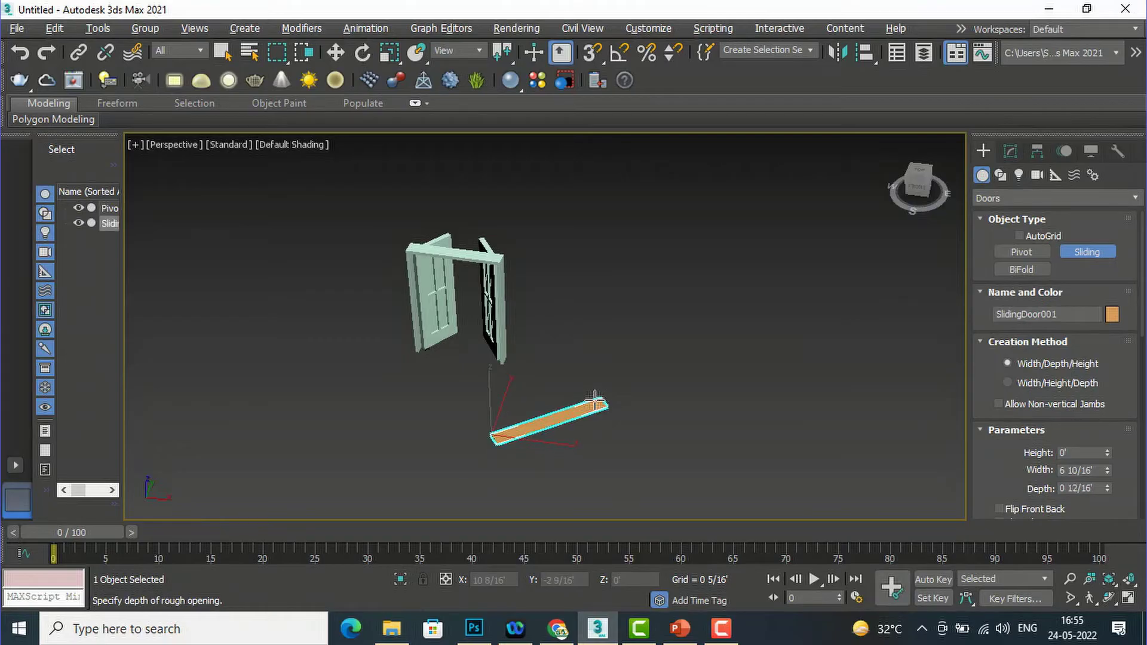
left_click(595, 400)
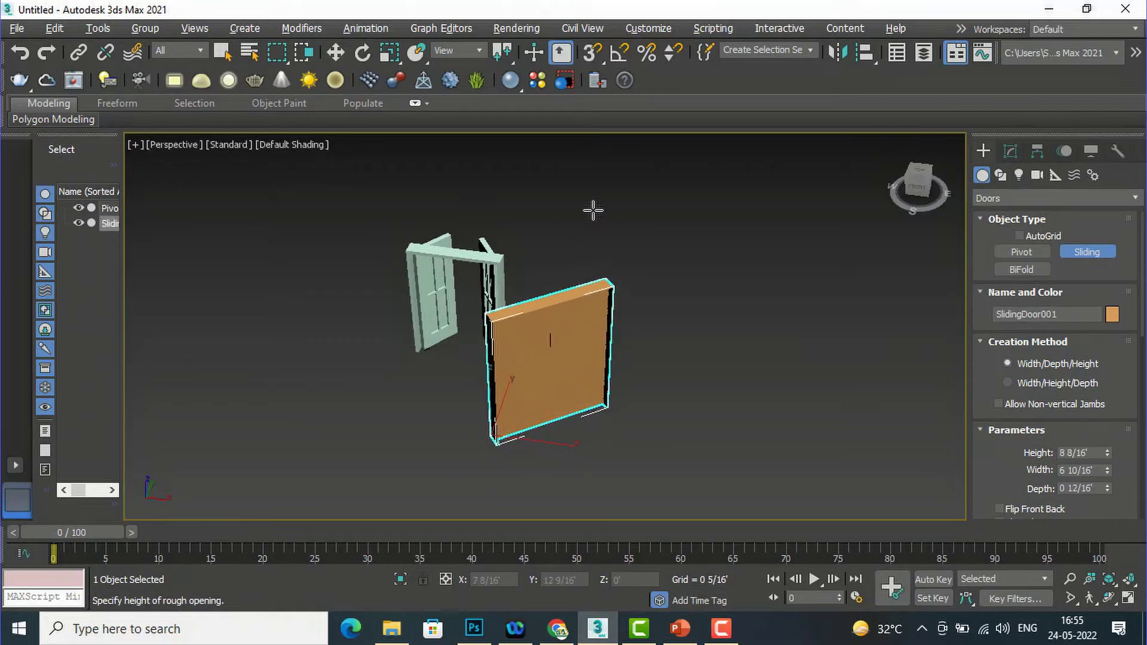
left_click(603, 233)
Resize the sliding door to 7' high, 6' wide and 0 3/16' deep
scroll(613, 342, "up", 3)
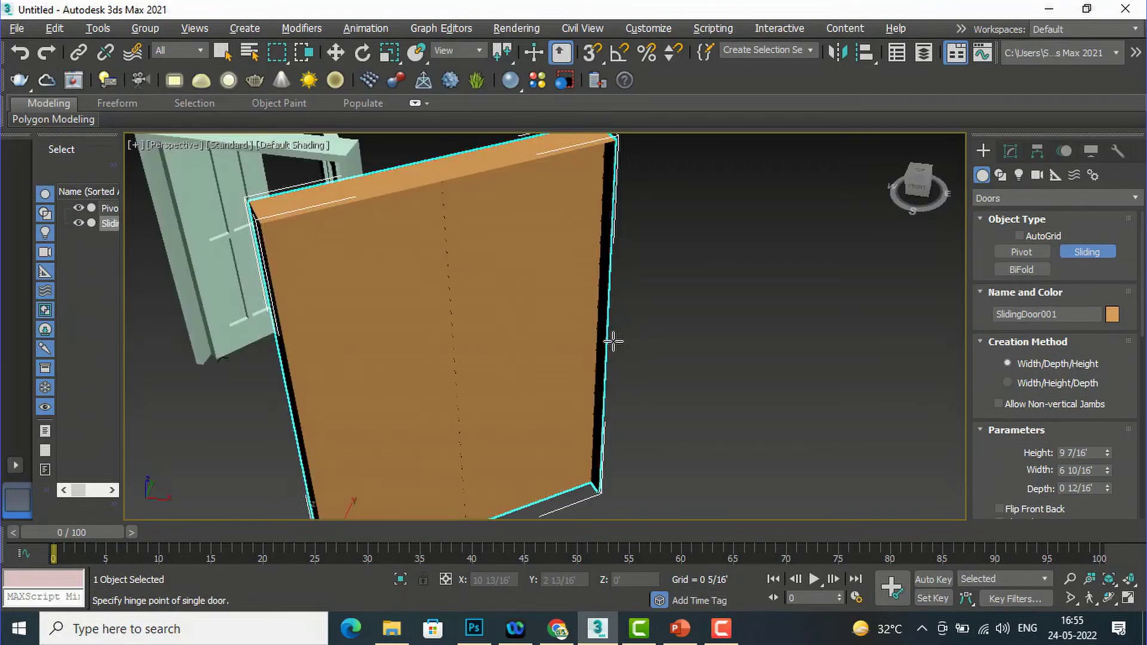
left_click(1095, 454)
key("Return")
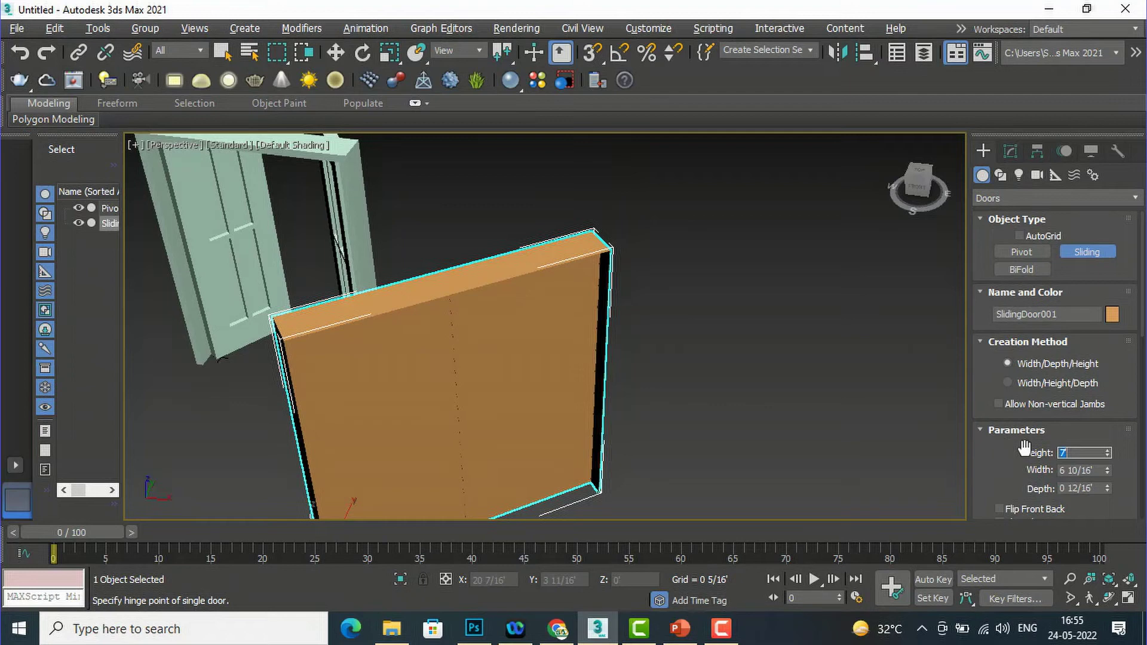
left_click(1100, 471)
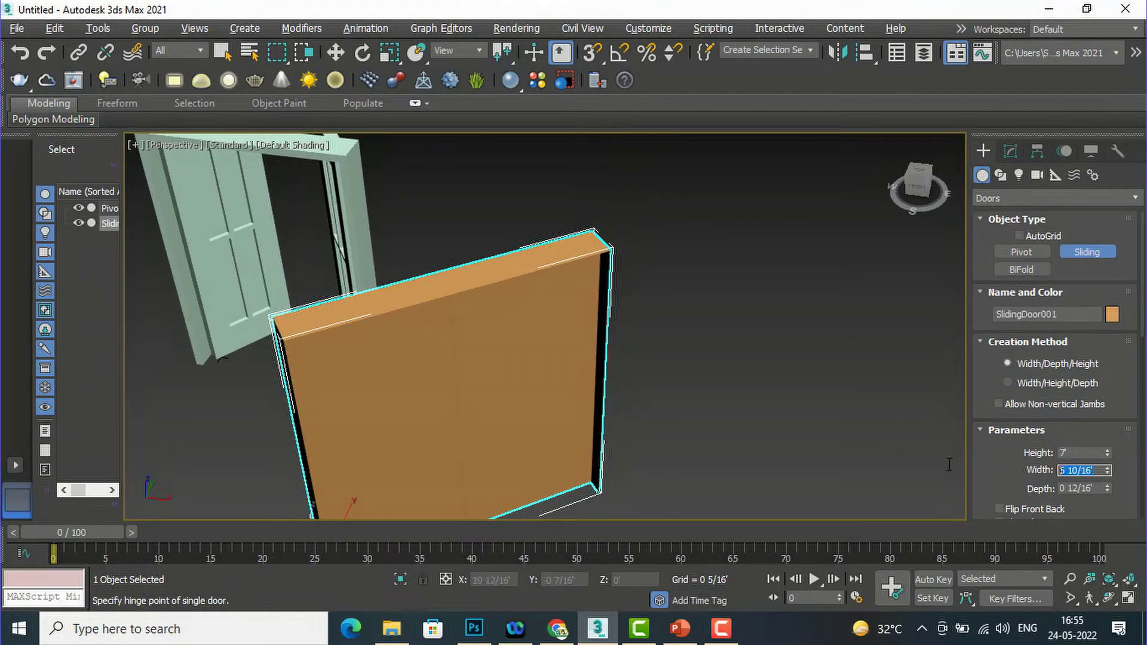
key("Return")
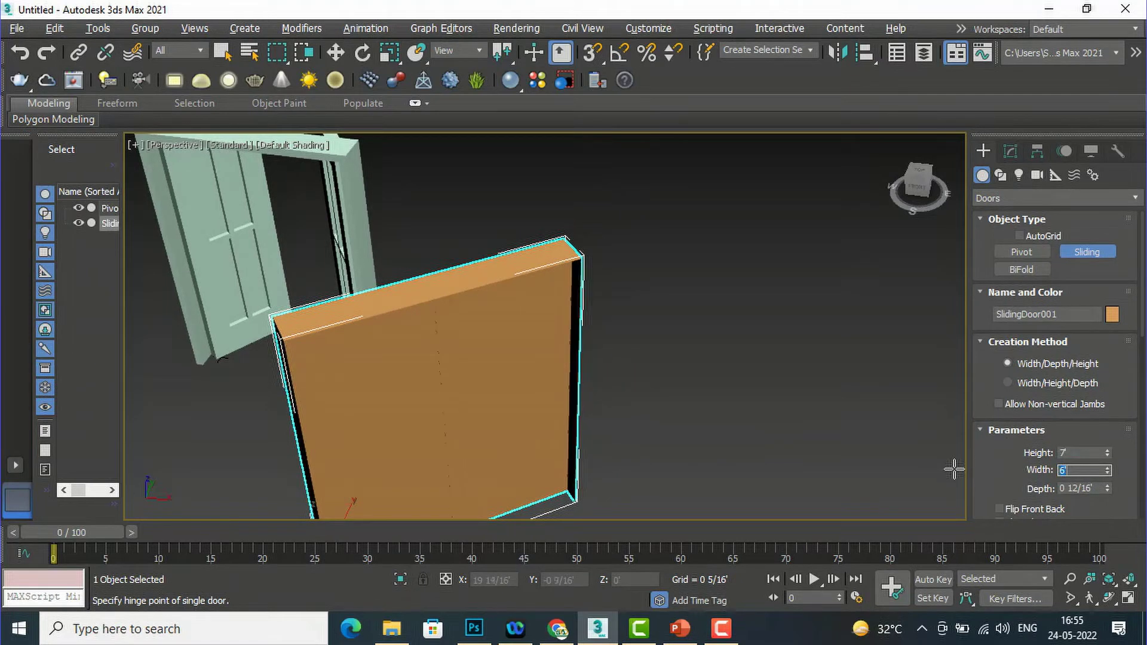
left_click(1097, 489)
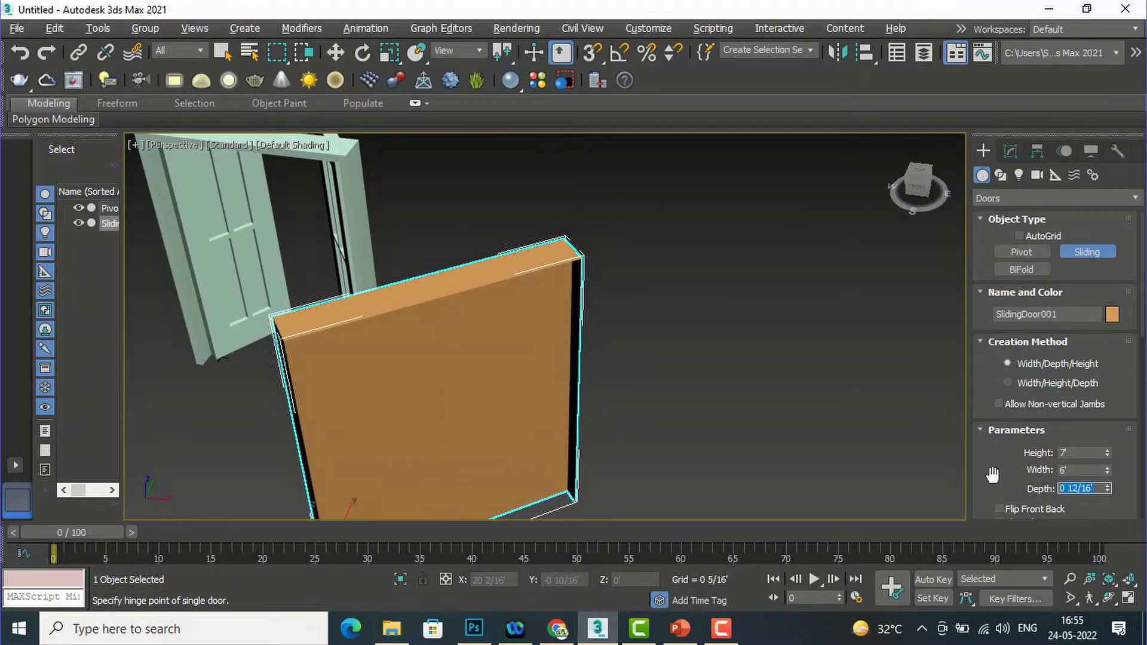
key("Return")
scroll(762, 245, "down", 2)
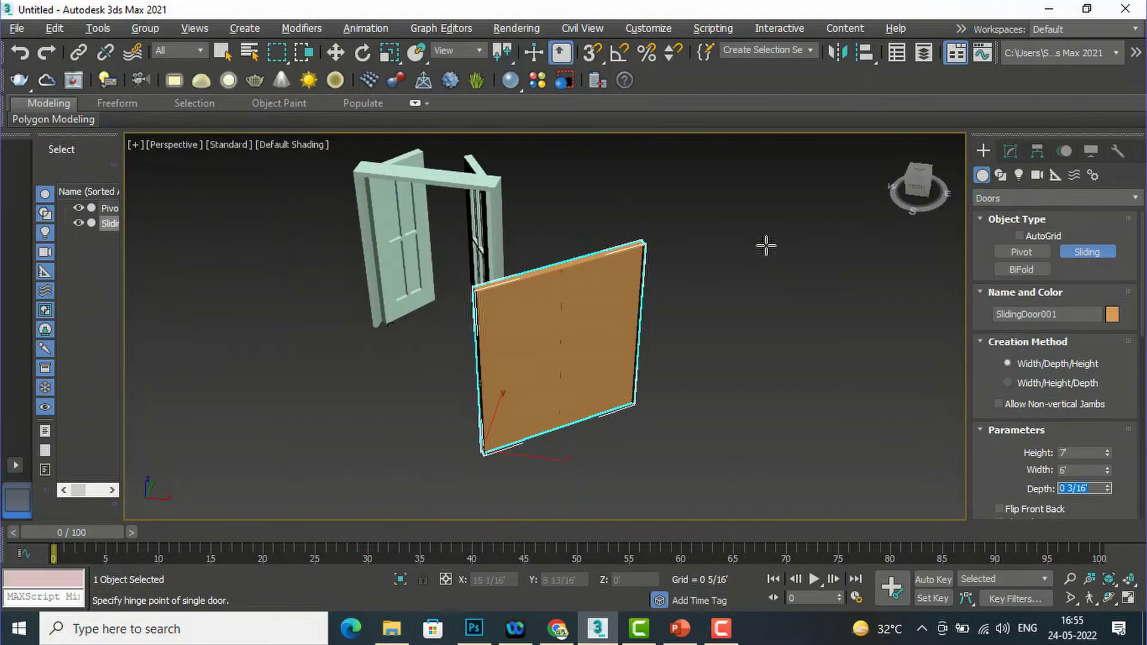
scroll(556, 384, "up", 5)
scroll(589, 360, "down", 4)
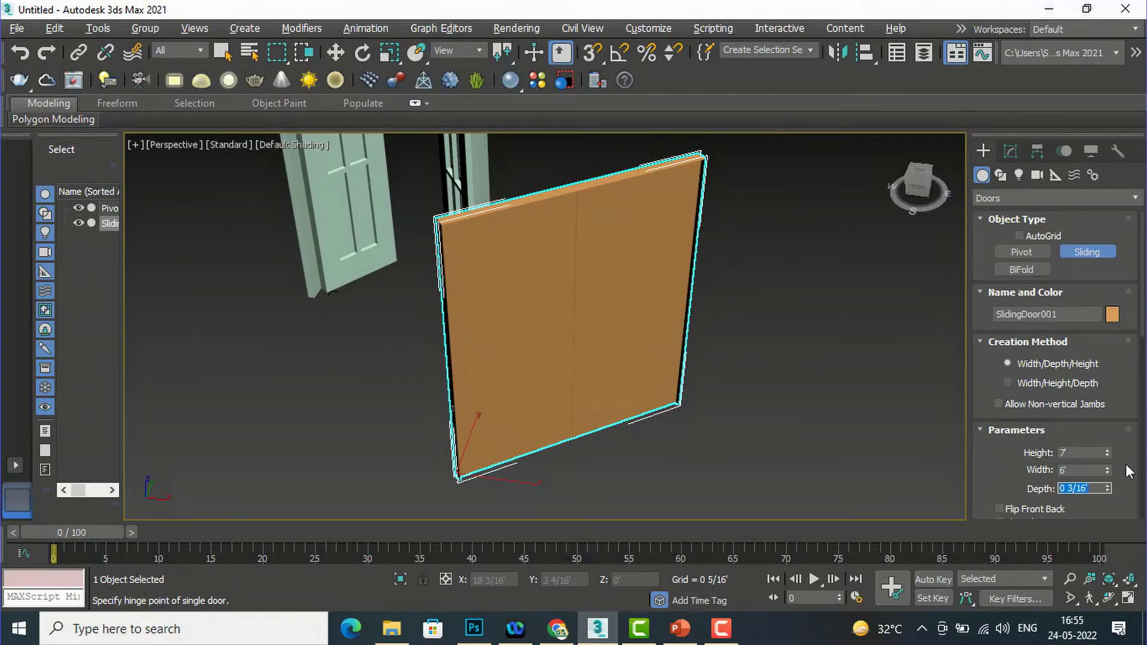
scroll(1034, 447, "down", 2)
scroll(1034, 447, "down", 2)
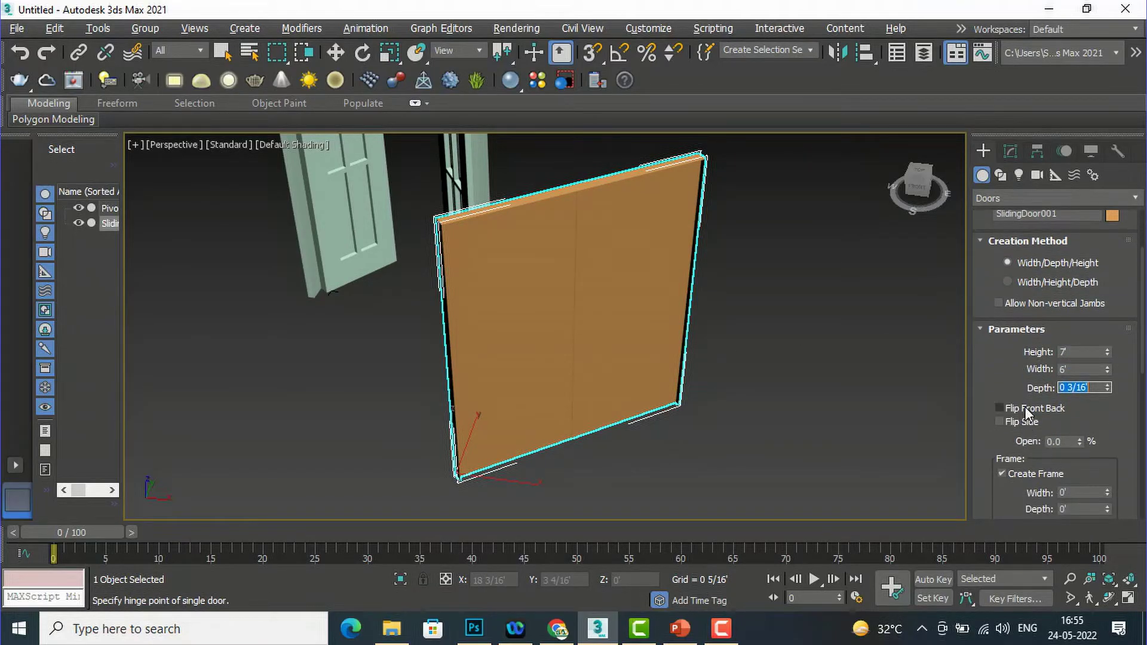
Turn on Flip Front Back for the sliding door and slide it 82% open
left_click(1000, 408)
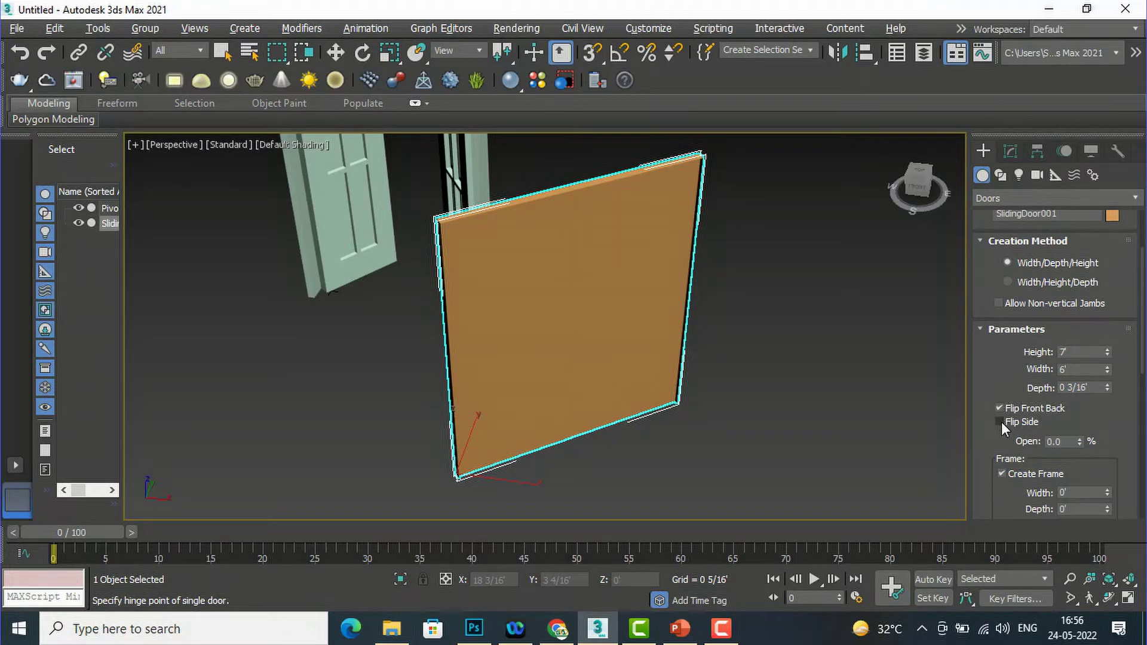
left_click(1001, 421)
scroll(586, 334, "up", 3)
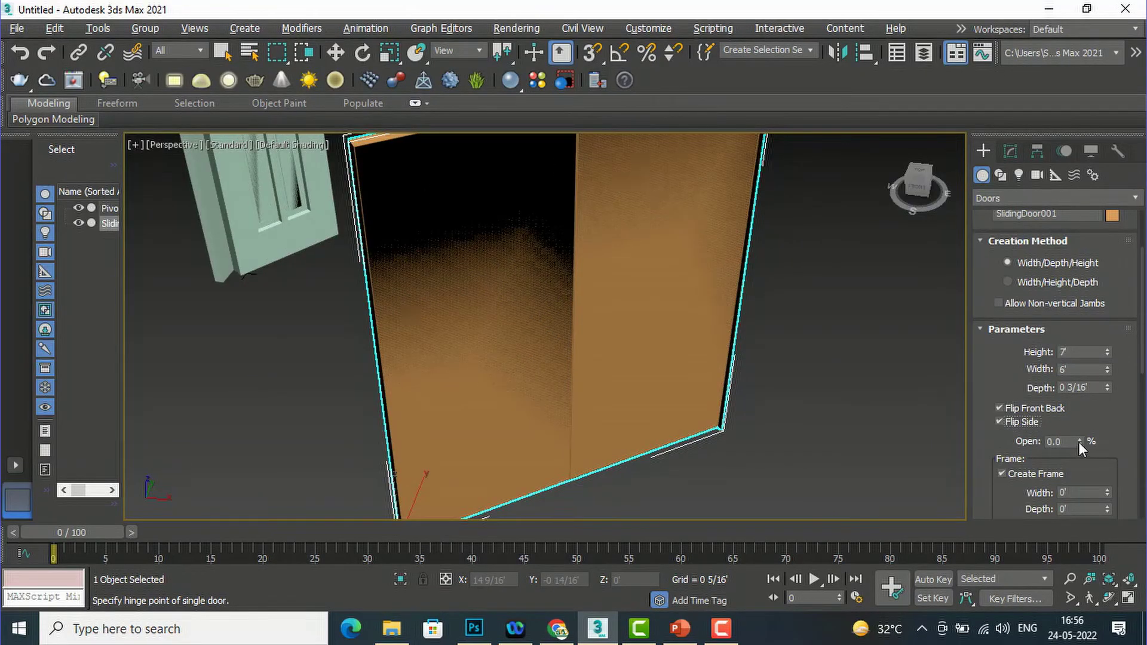
left_click_drag(1079, 442, 1089, 409)
scroll(837, 338, "down", 4)
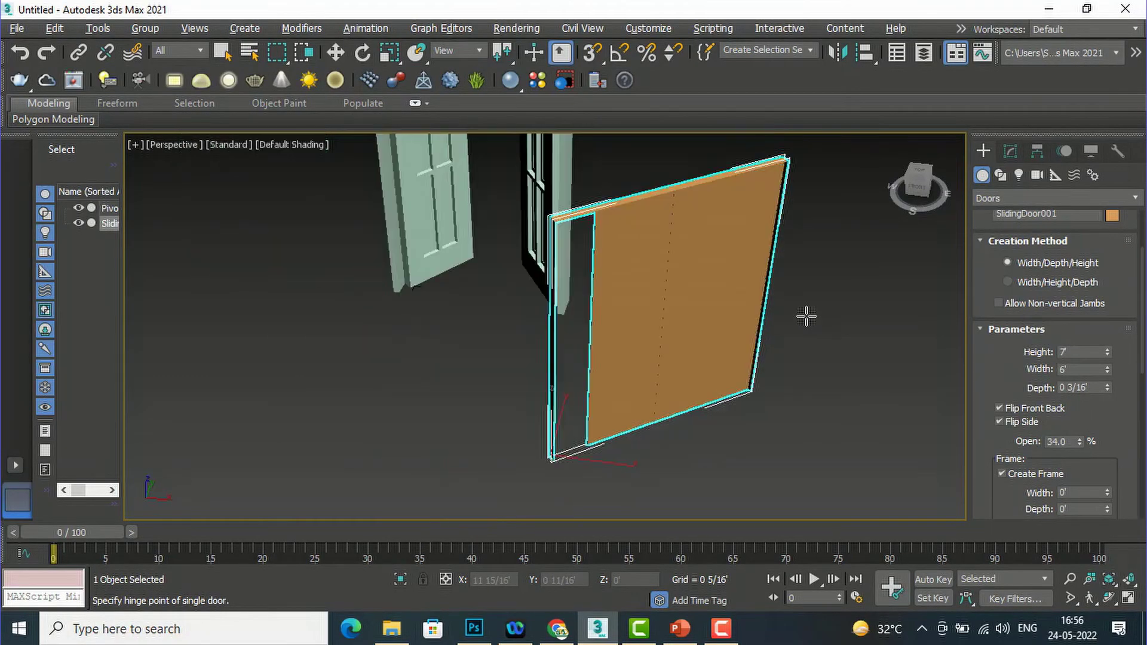
left_click(999, 408)
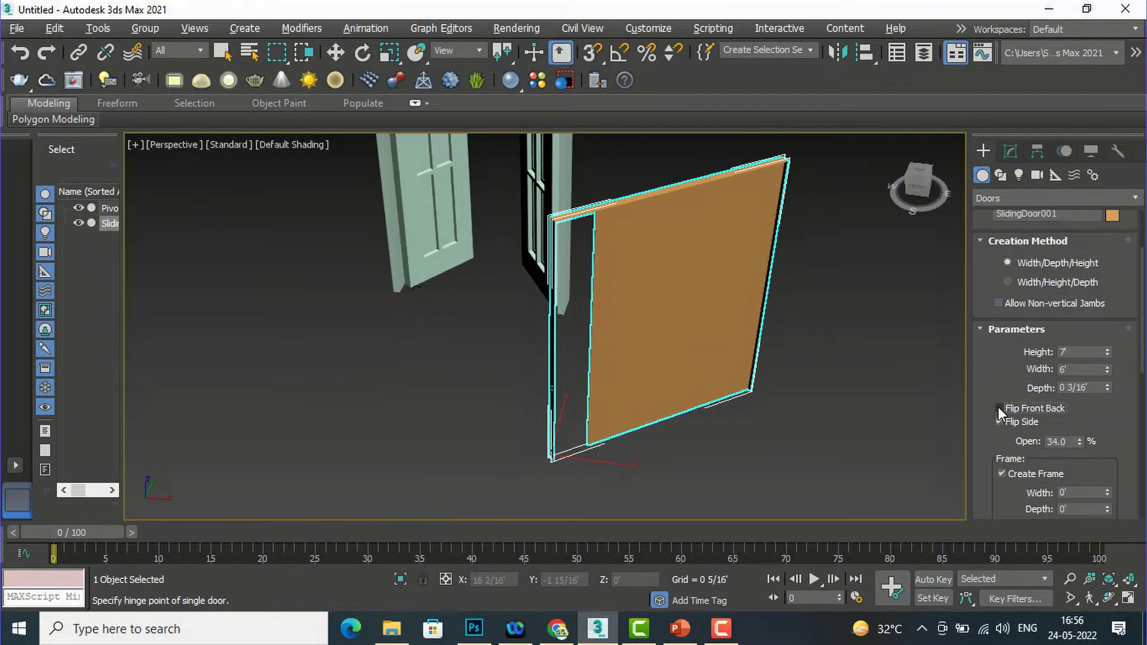
left_click(998, 410)
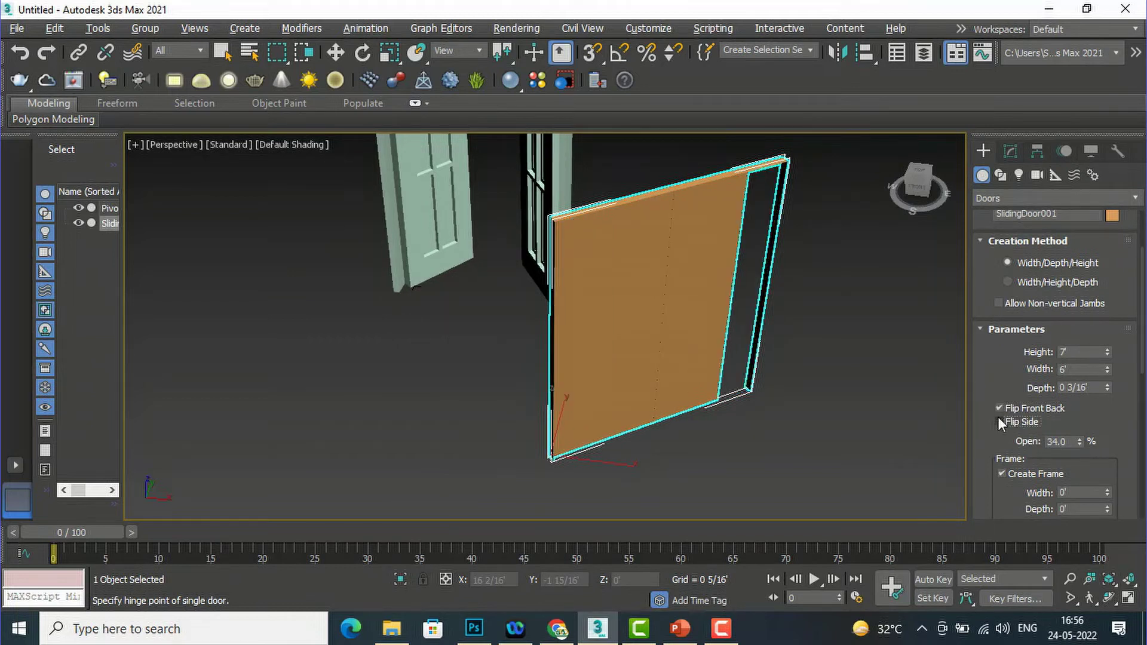
left_click(1078, 438)
left_click_drag(1079, 439, 1092, 406)
scroll(1066, 486, "down", 1)
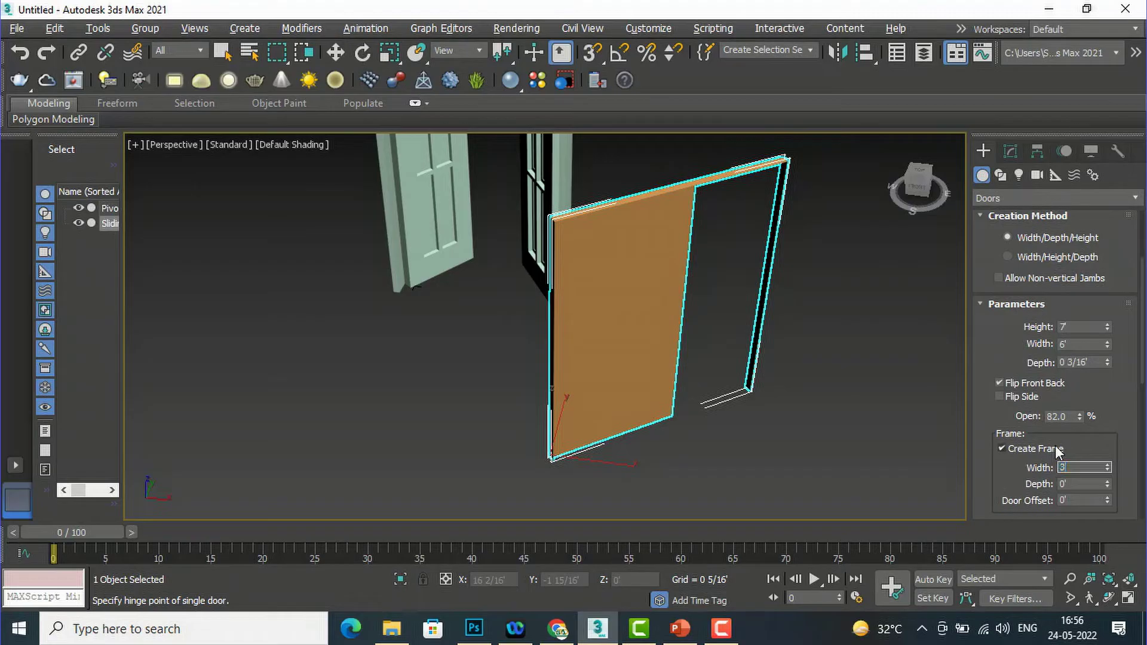
Set the sliding door frame width and depth to 0 3/16' and door offset to 0'
key("Return")
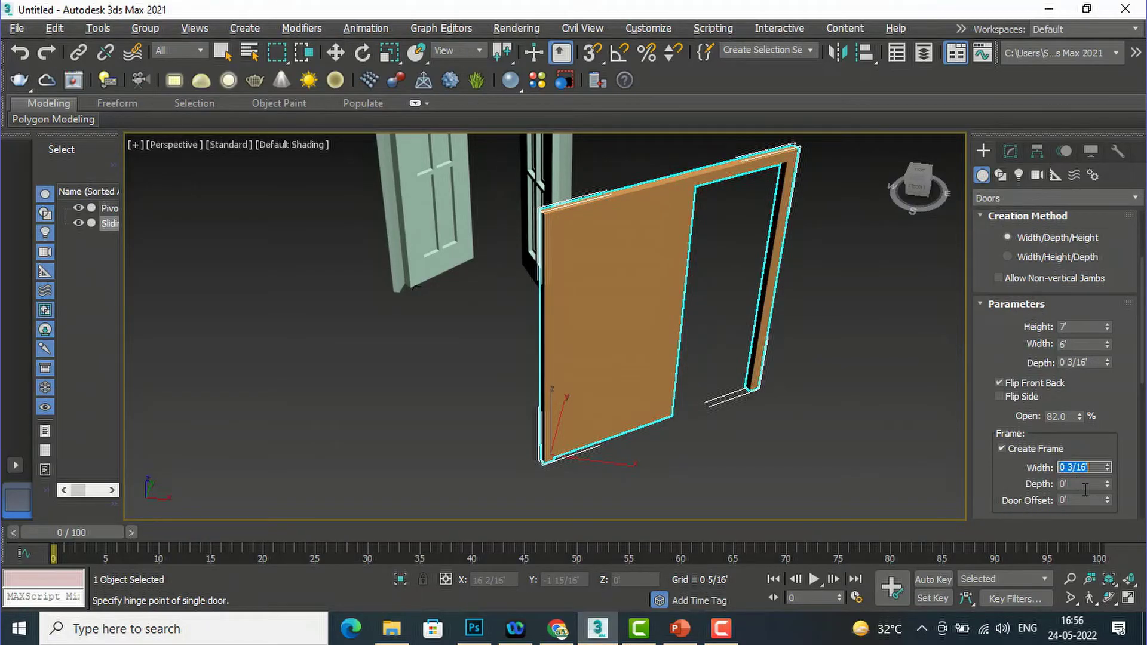
key("Tab")
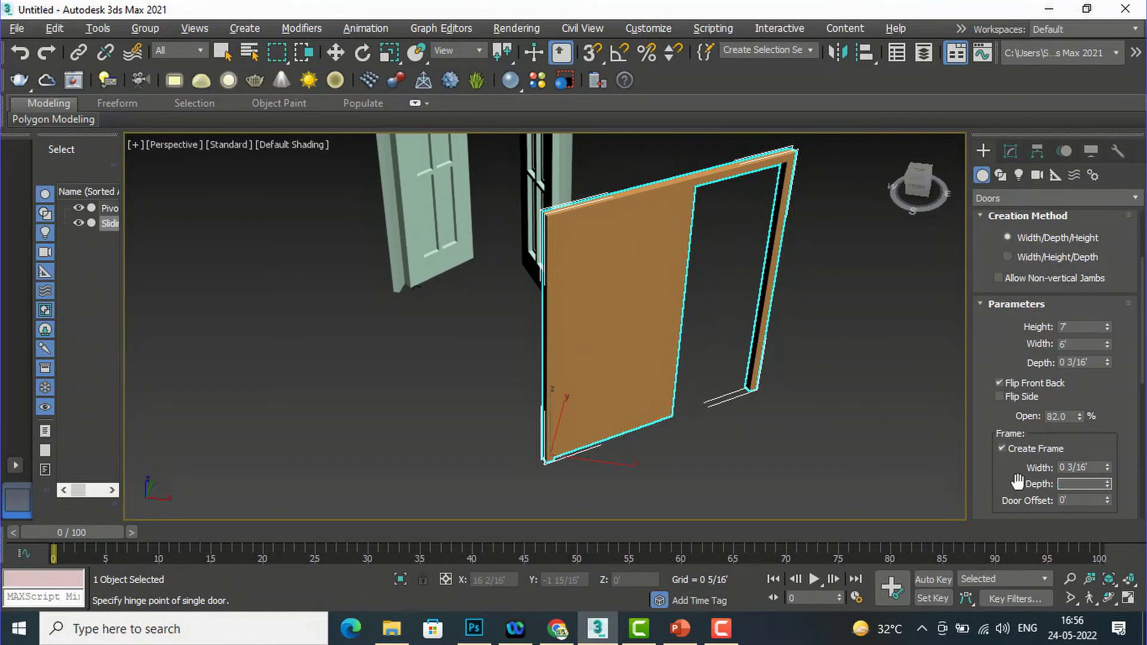
type("3")
key("Return")
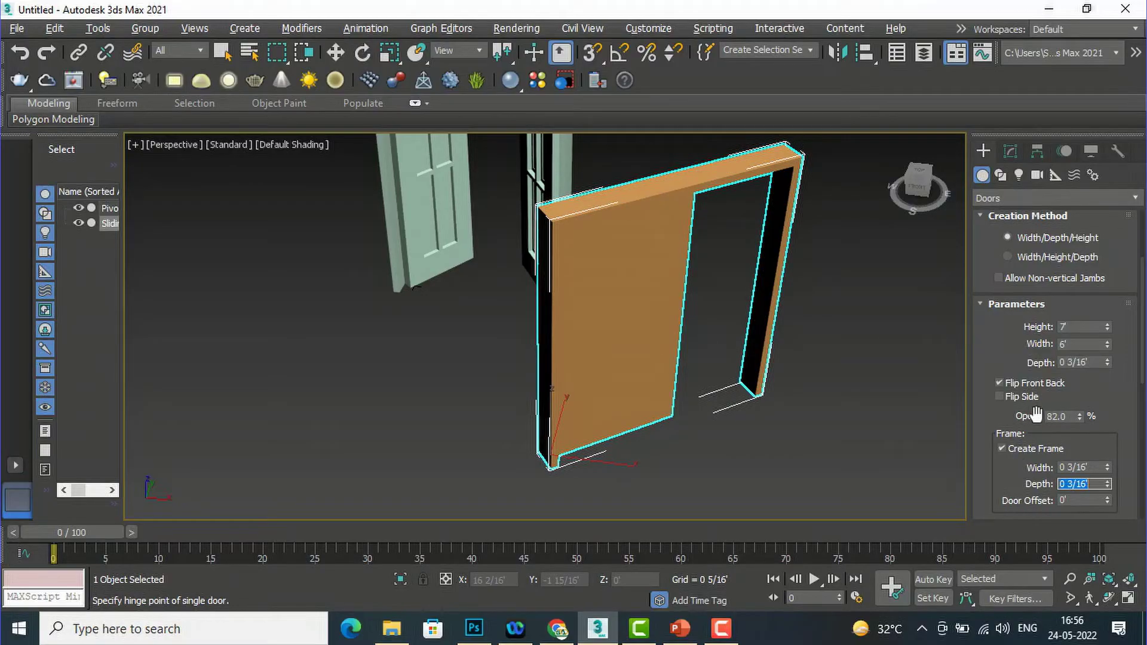
scroll(1033, 416, "down", 1)
key("Tab")
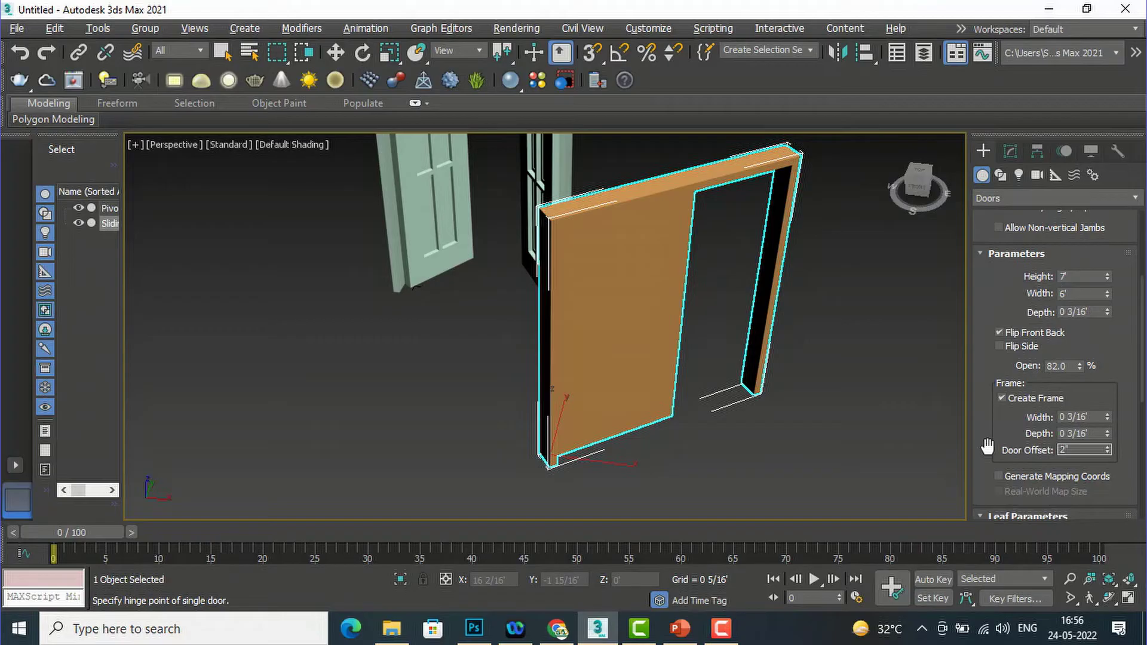
key("Return")
scroll(630, 407, "up", 1)
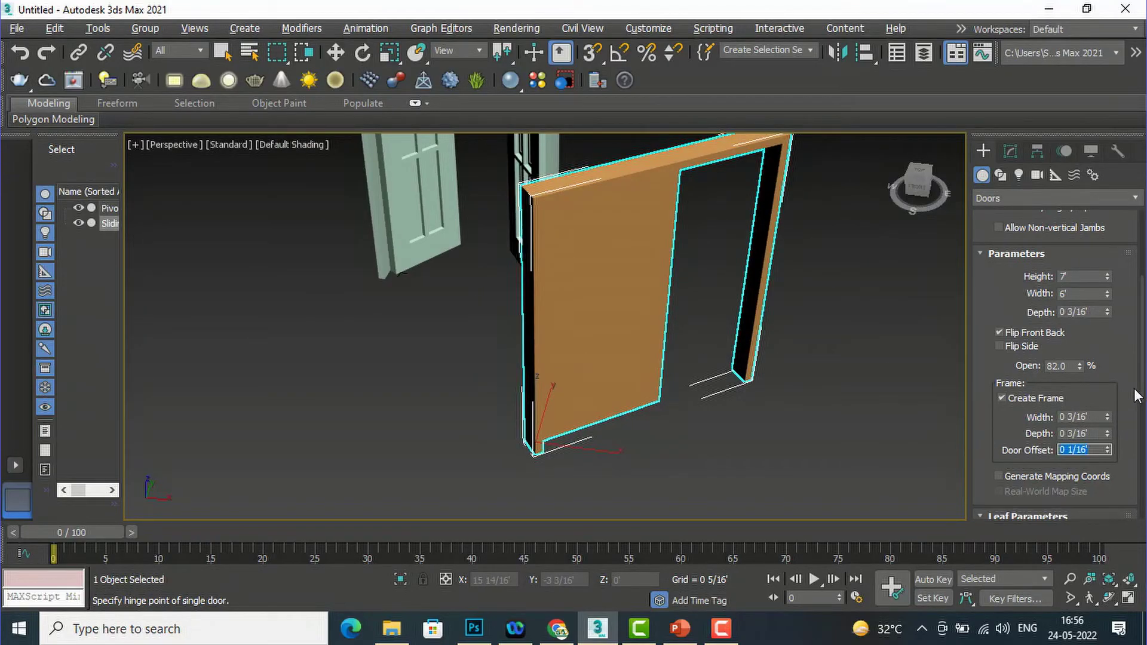
type("0")
key("Return")
scroll(1137, 396, "down", 3)
scroll(1143, 467, "down", 5)
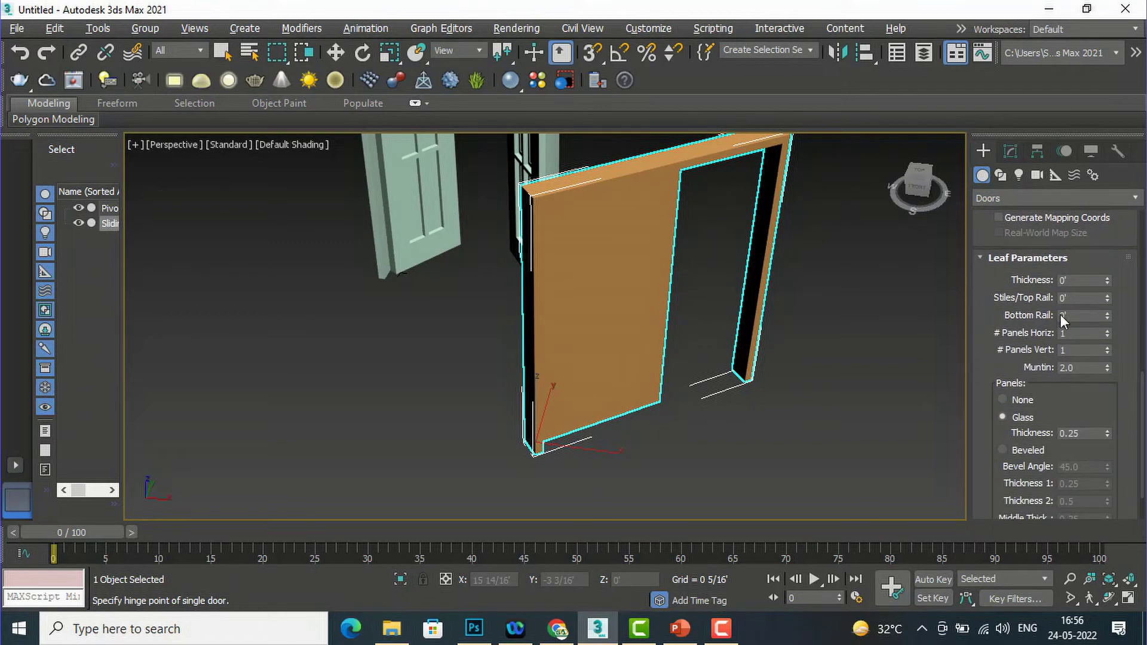
Increase the sliding door leaf to 5 horizontal by 3 vertical panels
left_click(1108, 330)
left_click(1106, 346)
left_click(1106, 347)
scroll(638, 287, "up", 3)
scroll(542, 224, "up", 2)
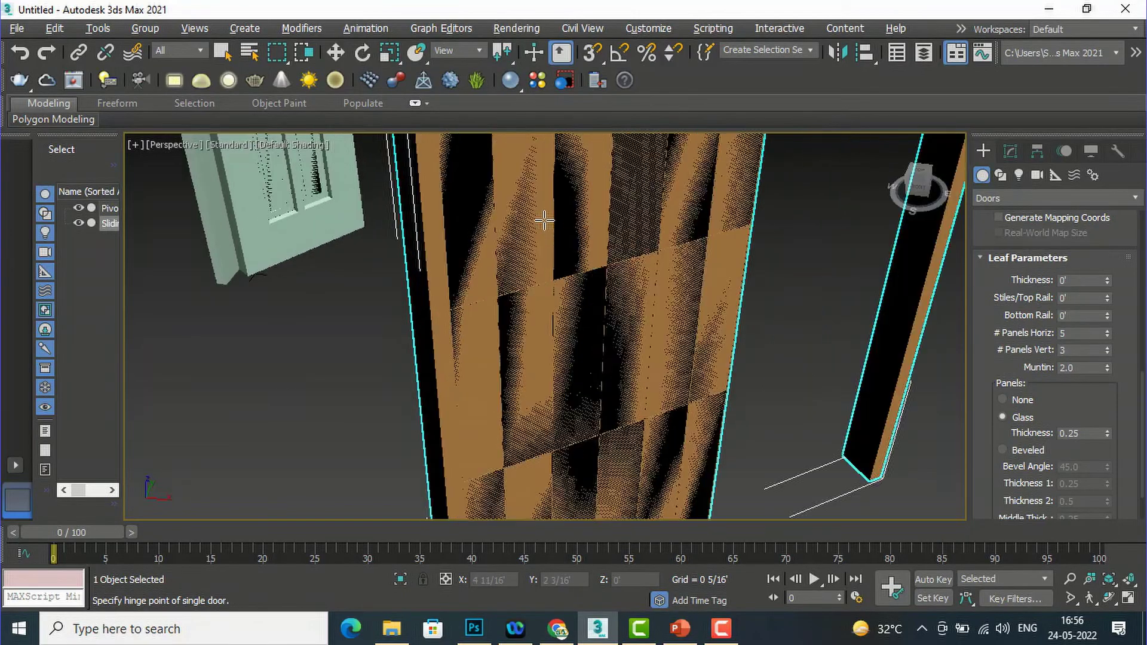
scroll(660, 297, "down", 2)
scroll(1021, 404, "down", 1)
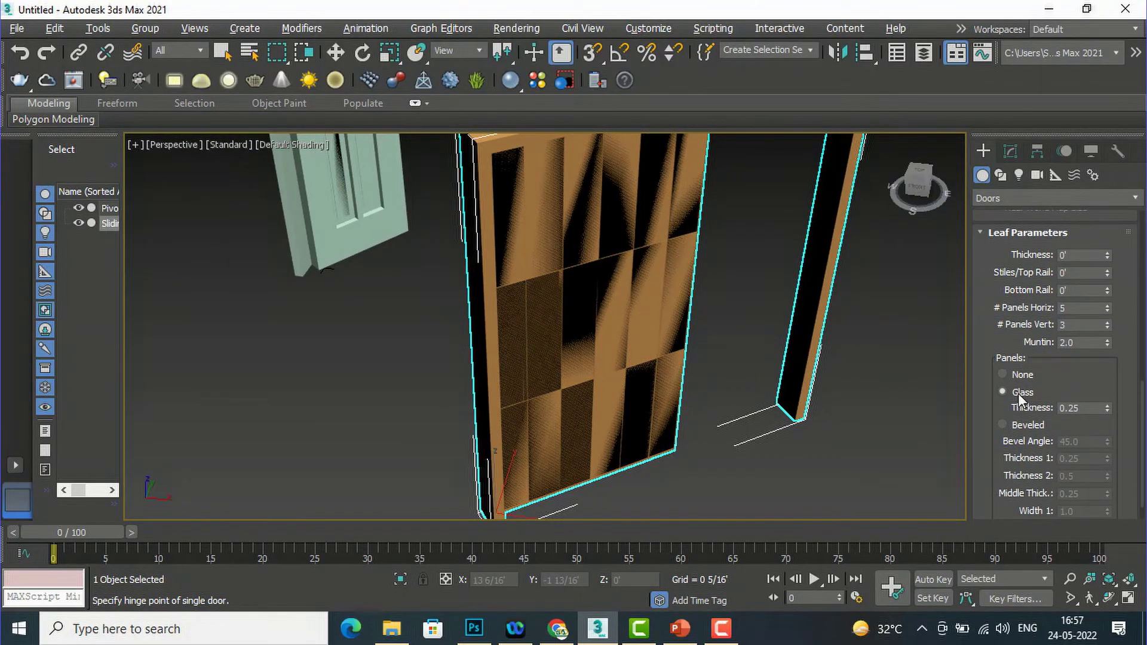
Change the leaf panels from glass to beveled, at a 45.0 bevel angle
left_click(1001, 374)
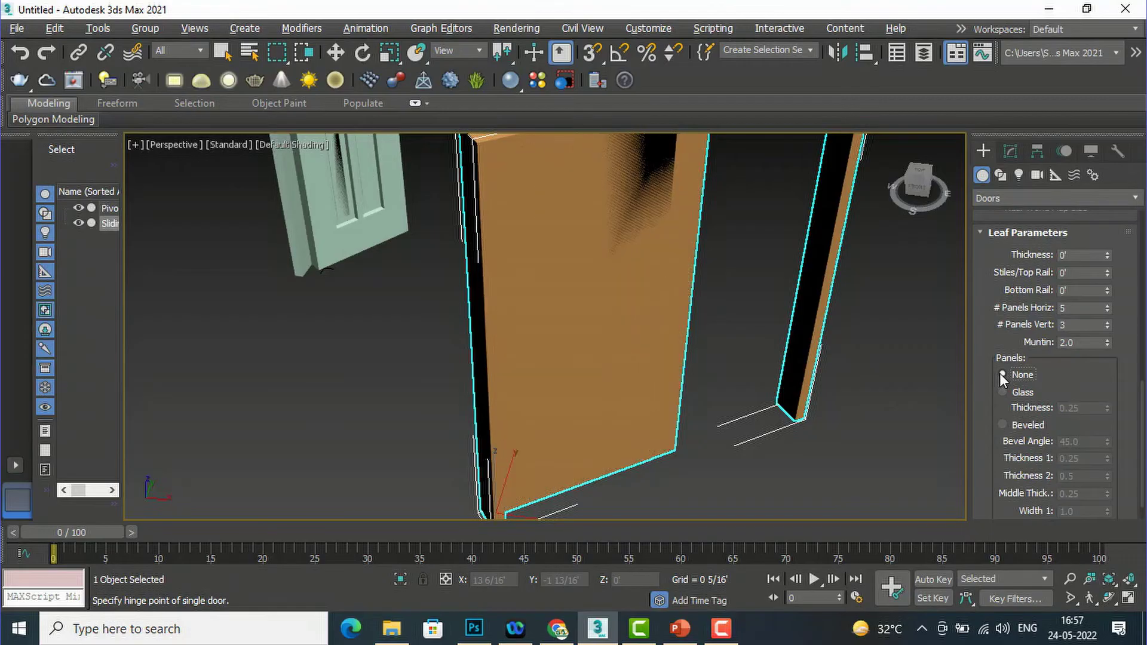
left_click(1003, 393)
scroll(1128, 485, "down", 1)
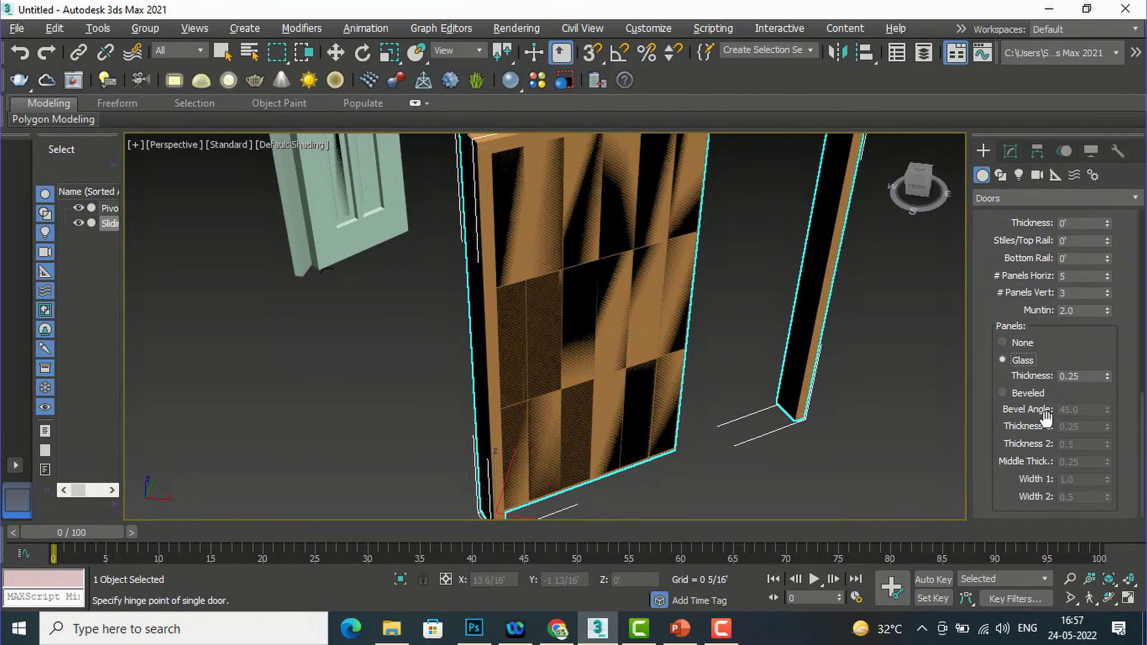
left_click(1002, 393)
scroll(590, 279, "up", 4)
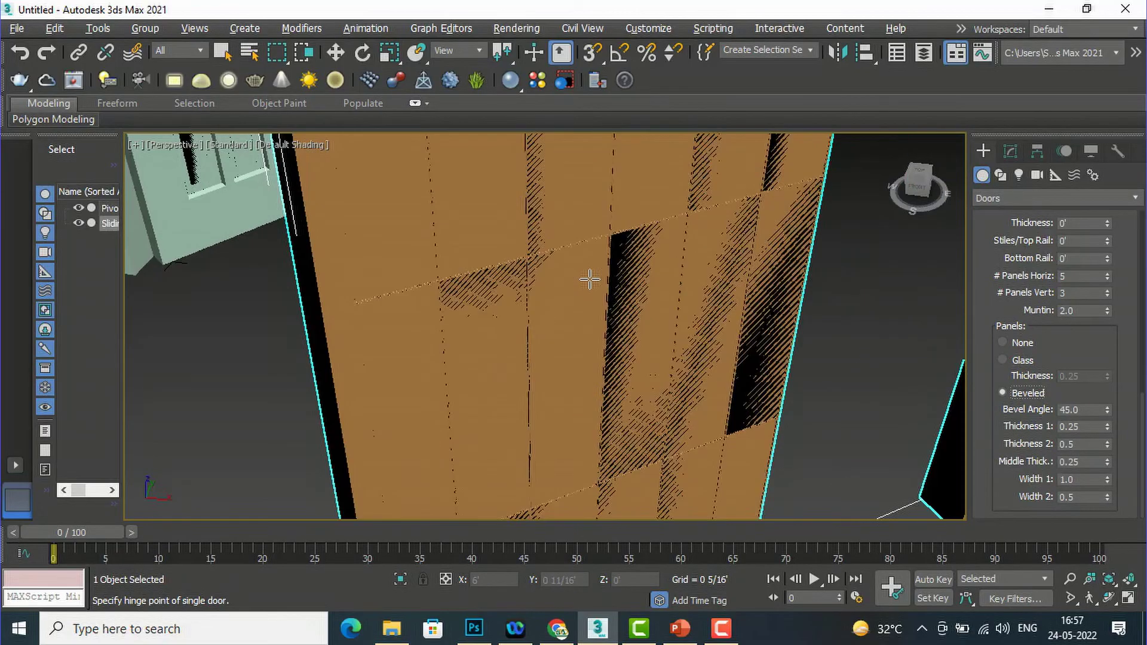
scroll(589, 276, "down", 2)
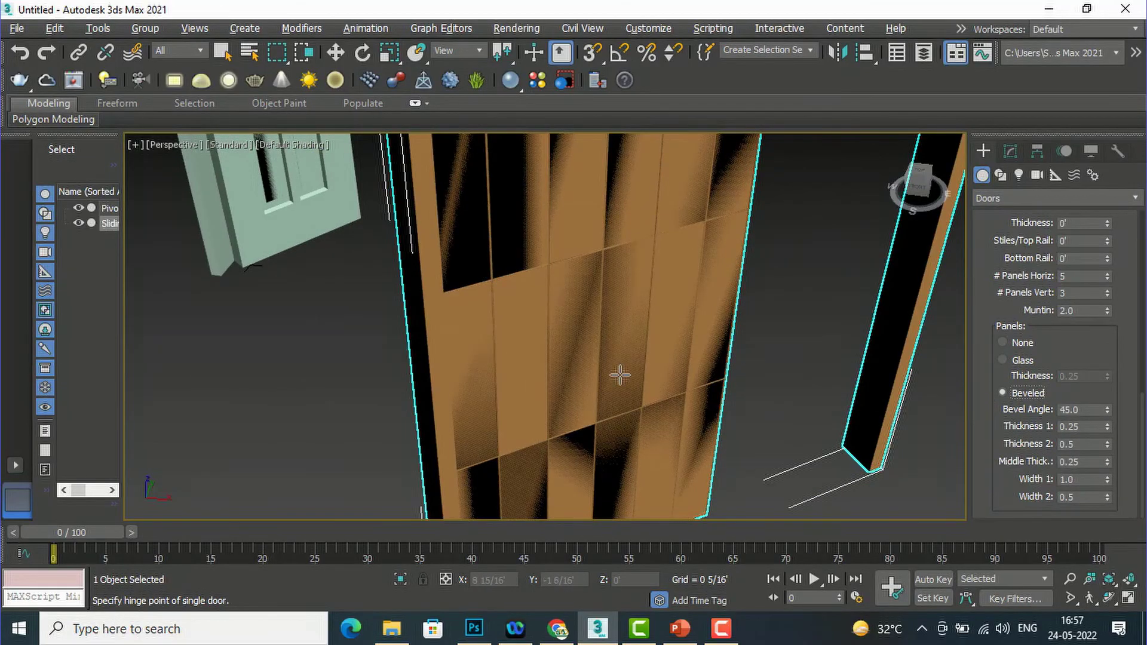
scroll(556, 358, "down", 6)
scroll(1054, 285, "up", 1)
scroll(1054, 286, "up", 4)
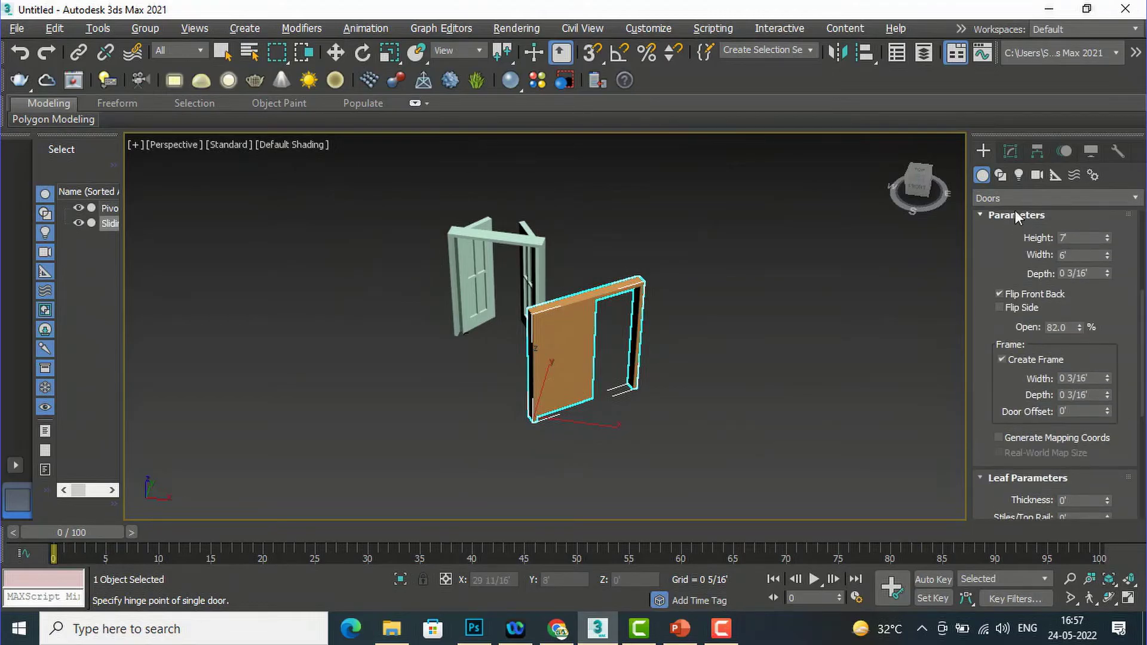
scroll(1017, 216, "up", 3)
scroll(1048, 252, "up", 3)
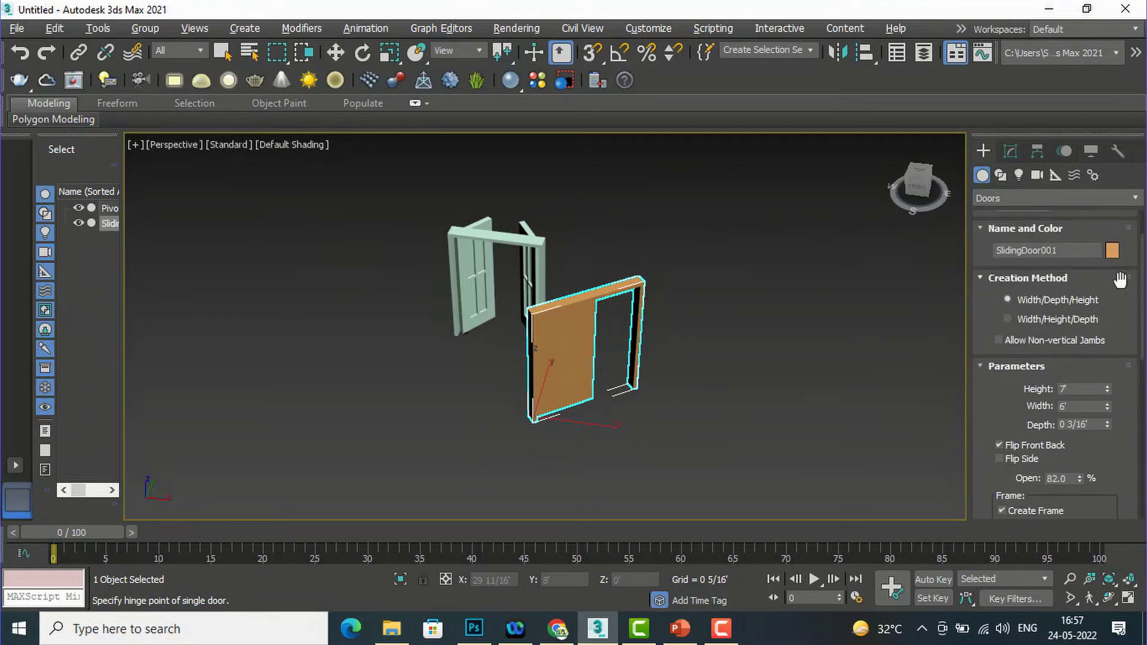
Create BiFoldDoor001 in the viewport, defining its width, depth and height
left_click(1040, 276)
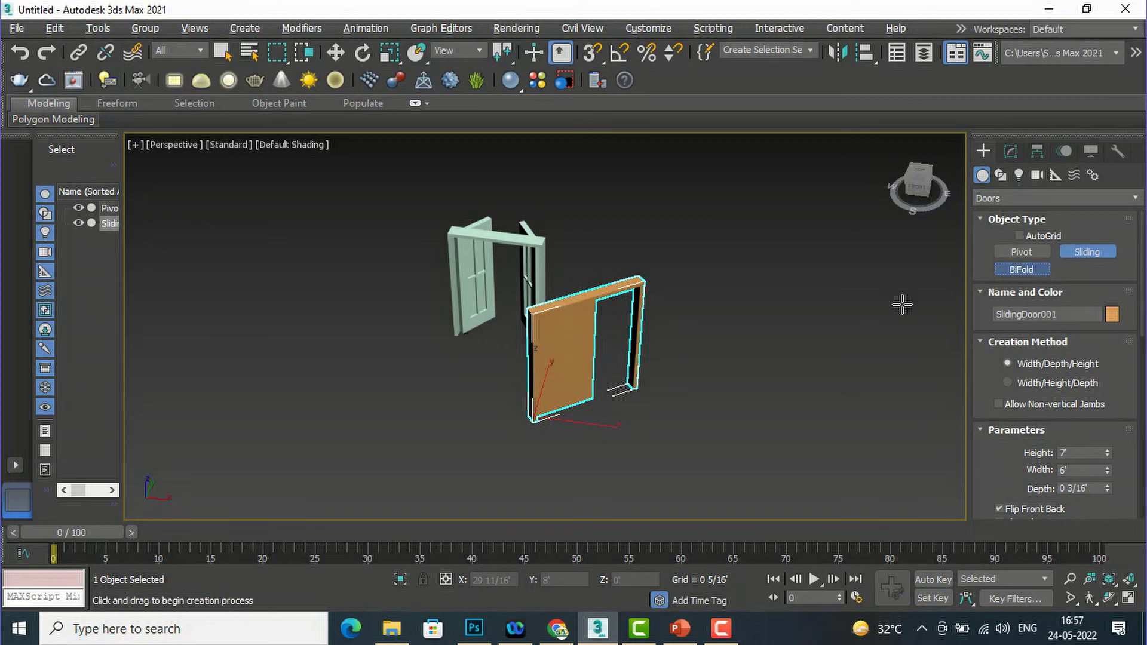
scroll(748, 297, "down", 3)
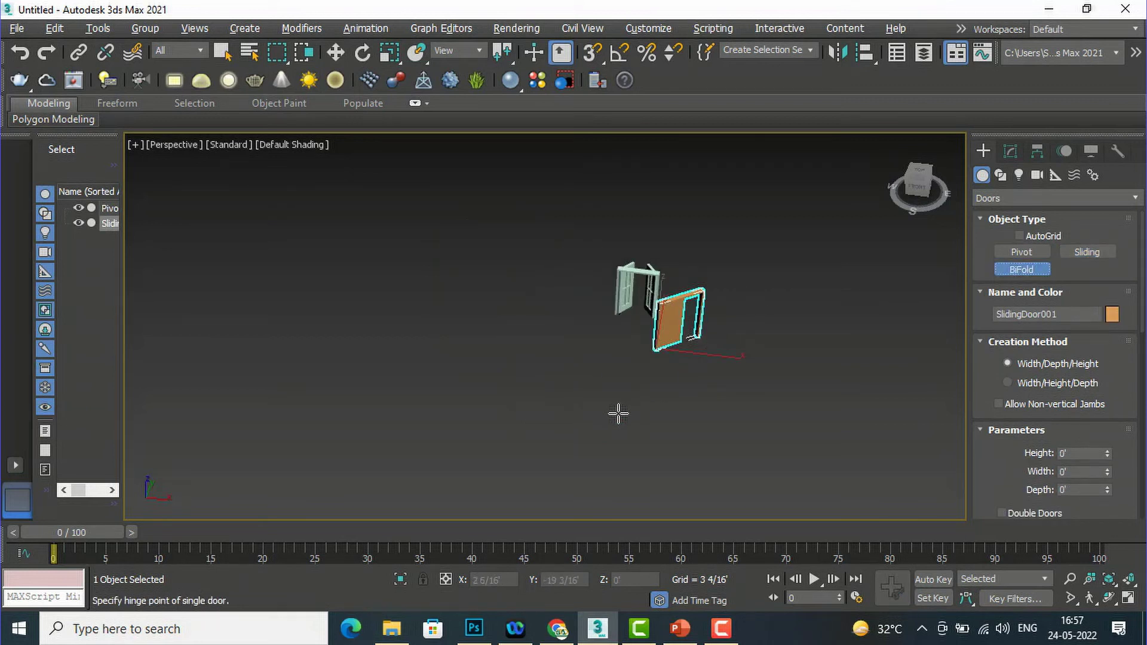
left_click_drag(604, 437, 736, 433)
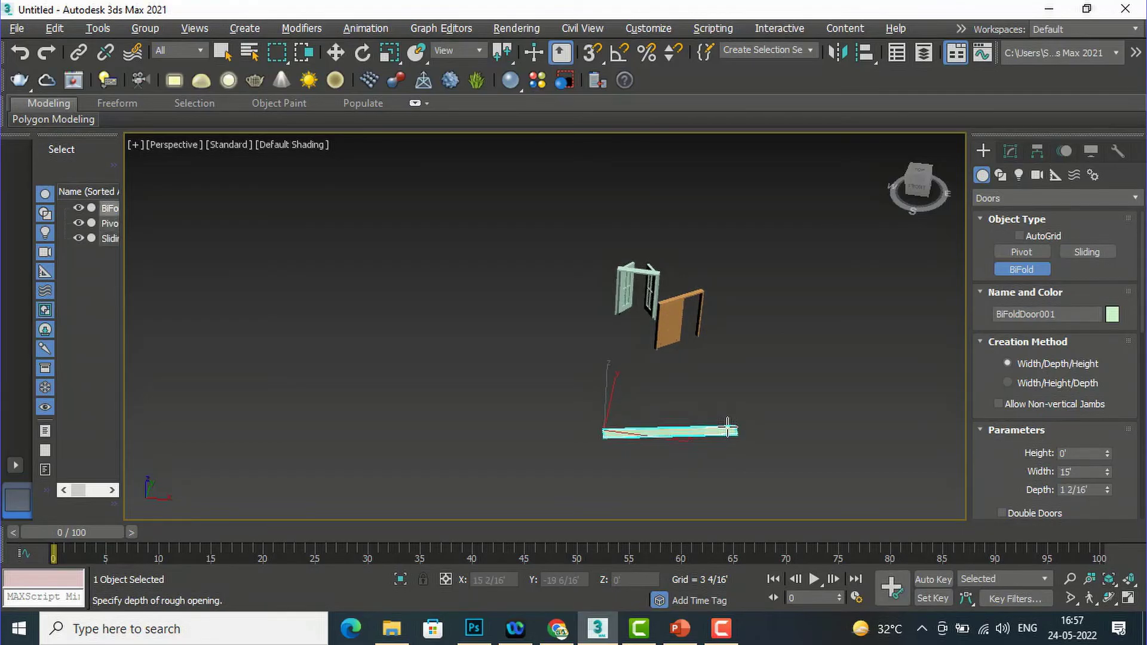
left_click(729, 427)
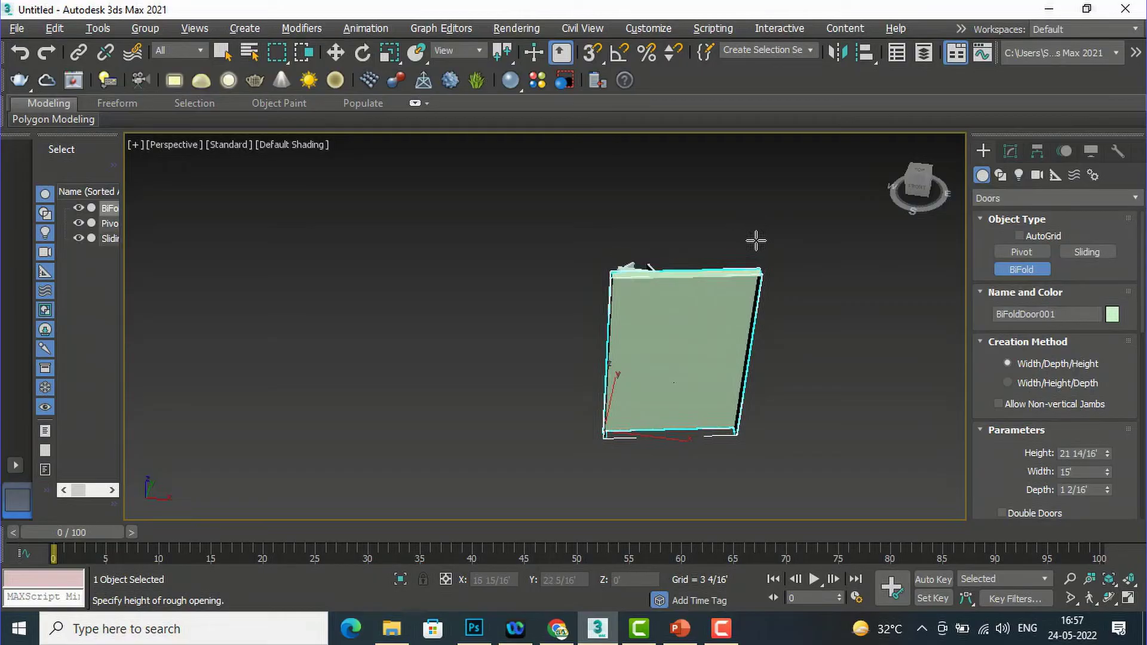
left_click(755, 239)
Enter bifold door Height 8, Width 8 and Depth 0.25 in Parameters
left_click_drag(1101, 457, 1060, 448)
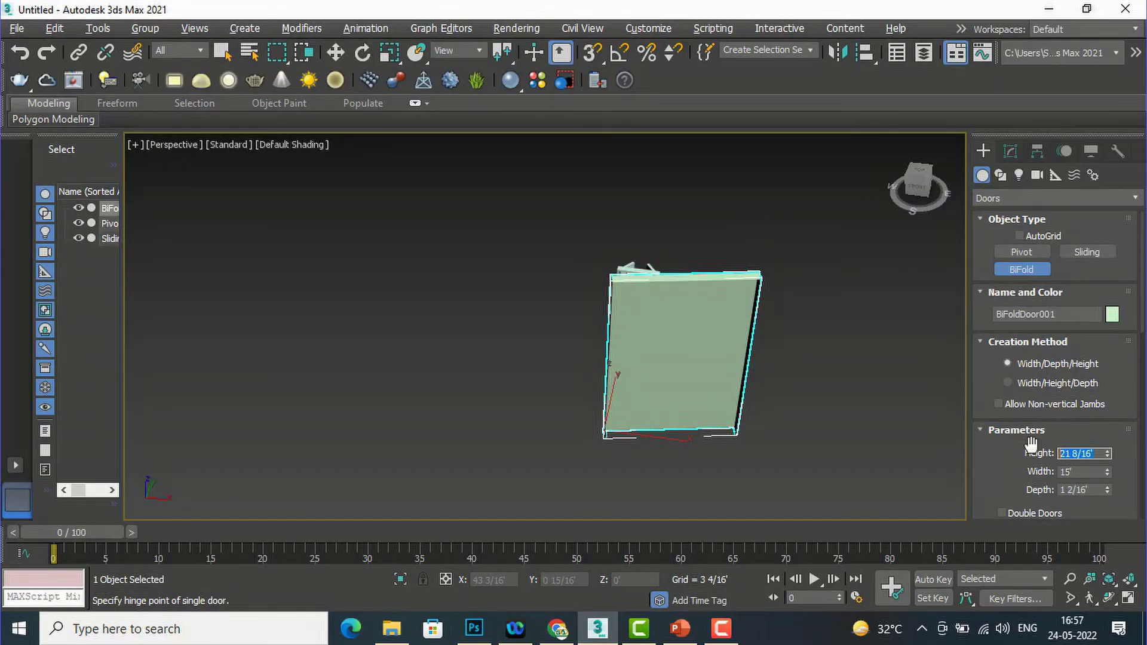
type("8")
key("Return")
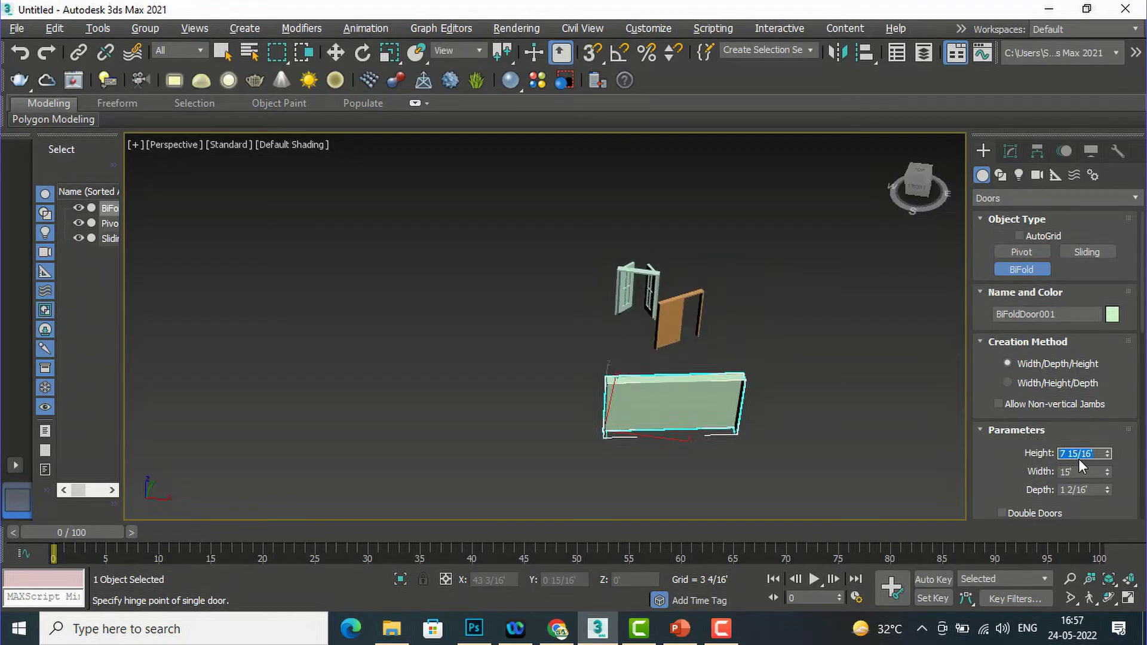
key("Tab")
type("8")
key("Return")
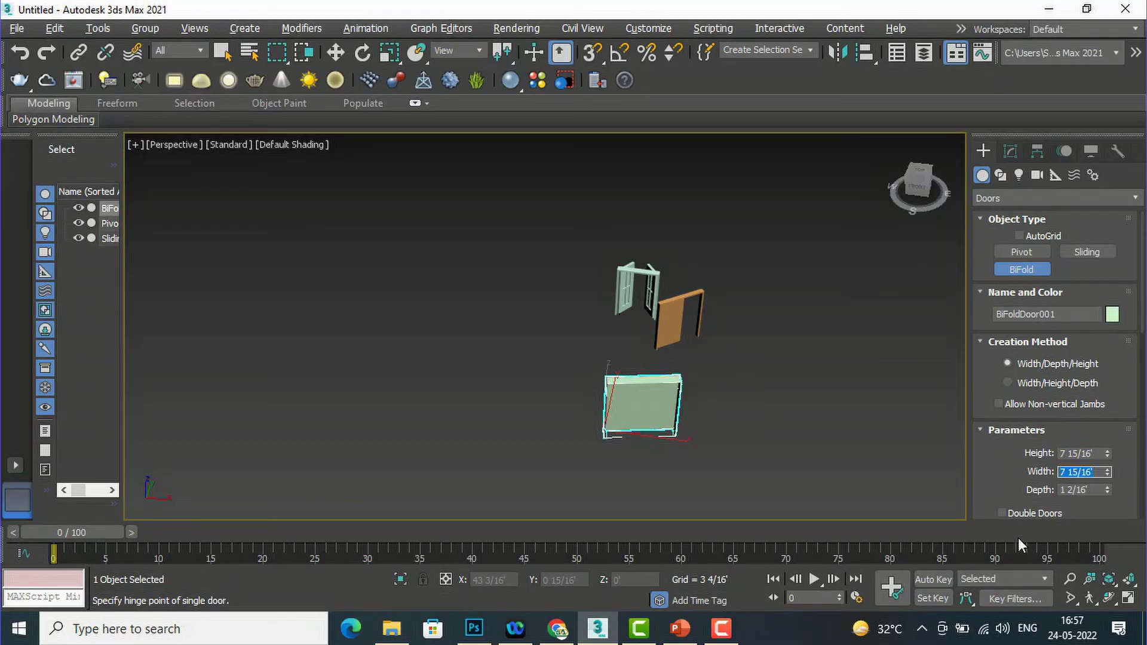
left_click(1090, 489)
type("0.25")
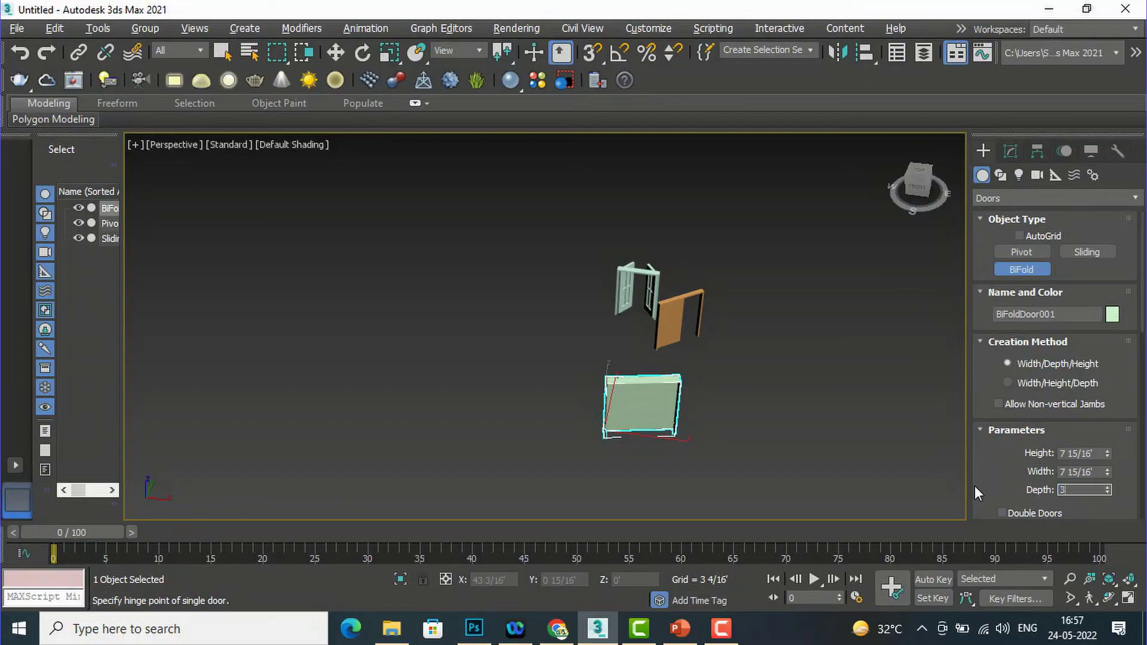
key("Return")
scroll(645, 449, "up", 4)
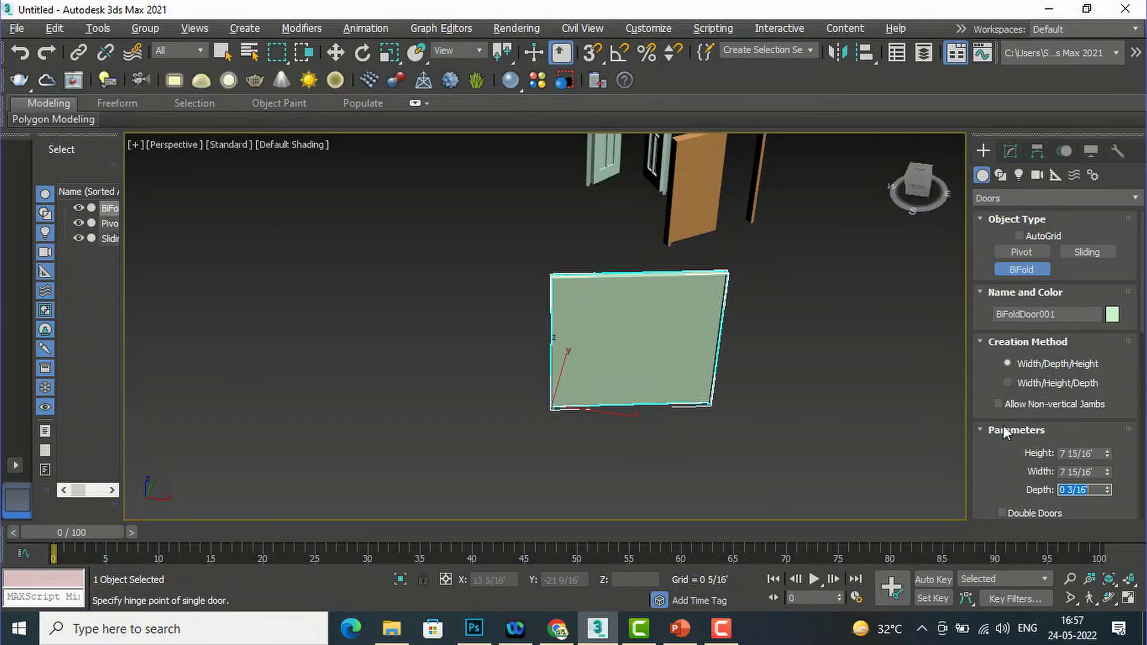
Fold the bifold door 48% open
scroll(1034, 475, "down", 5)
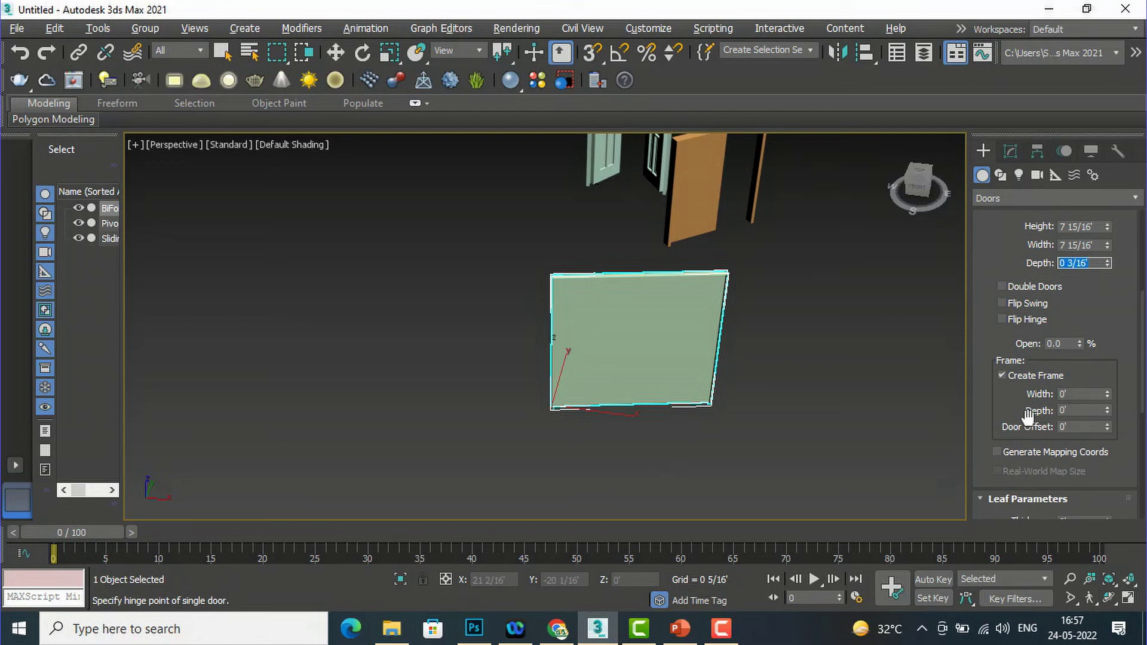
left_click(1002, 288)
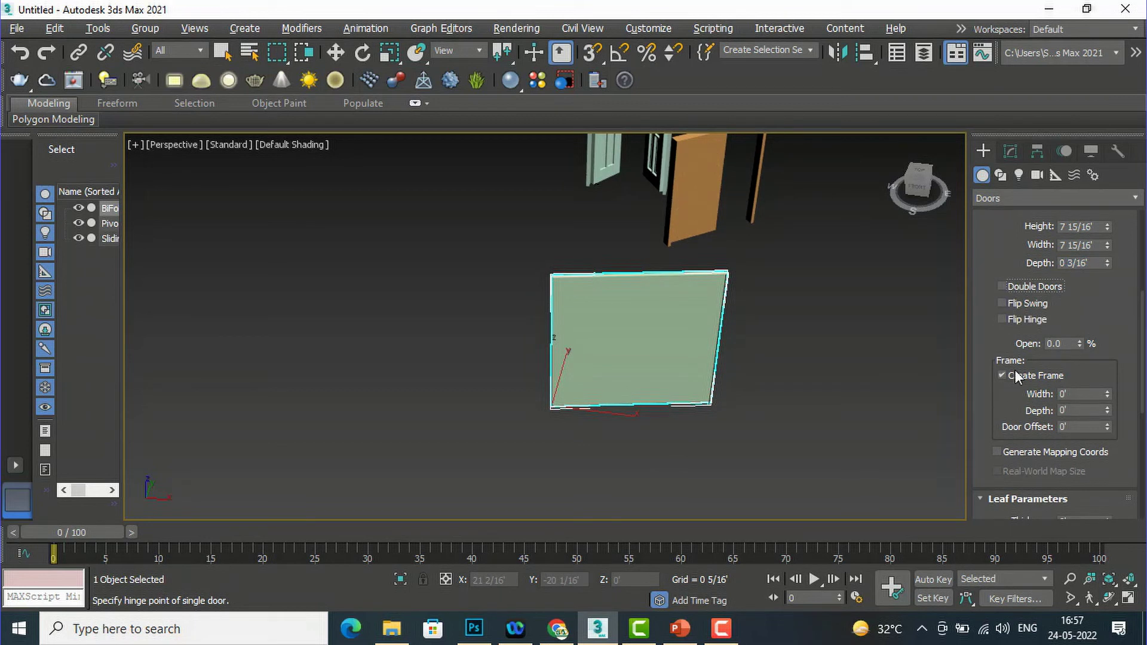
left_click_drag(1080, 343, 1090, 317)
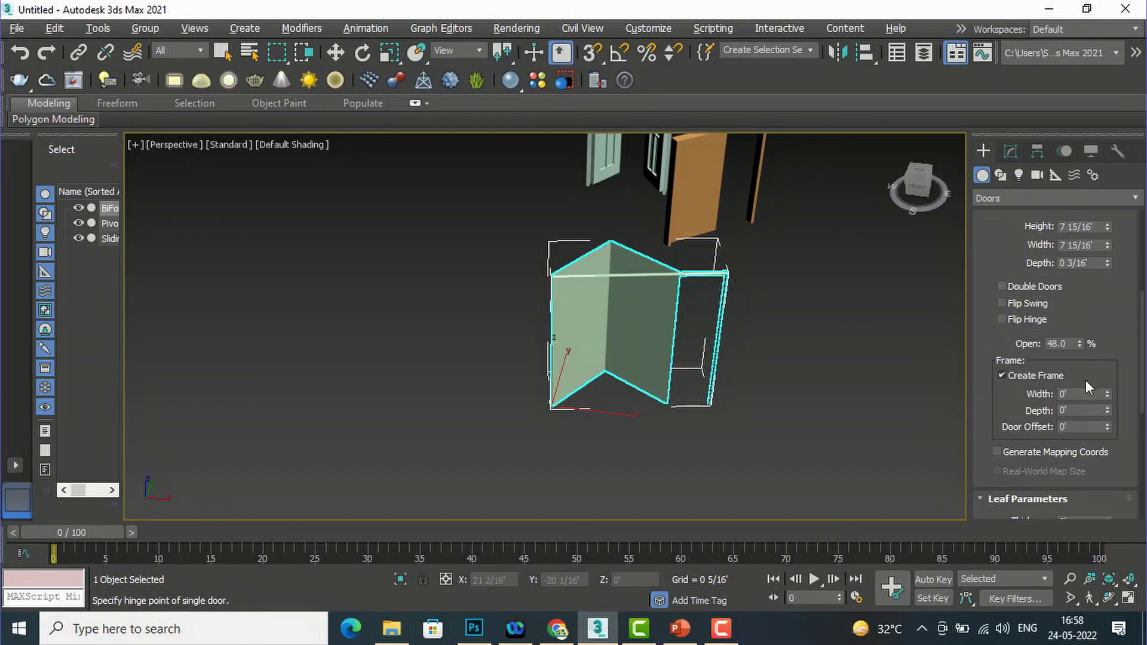
Set the bifold frame width 0.2, depth 3/16 and door offset 0 1/16'
left_click_drag(1082, 394, 987, 392)
type("0.2")
key("Return")
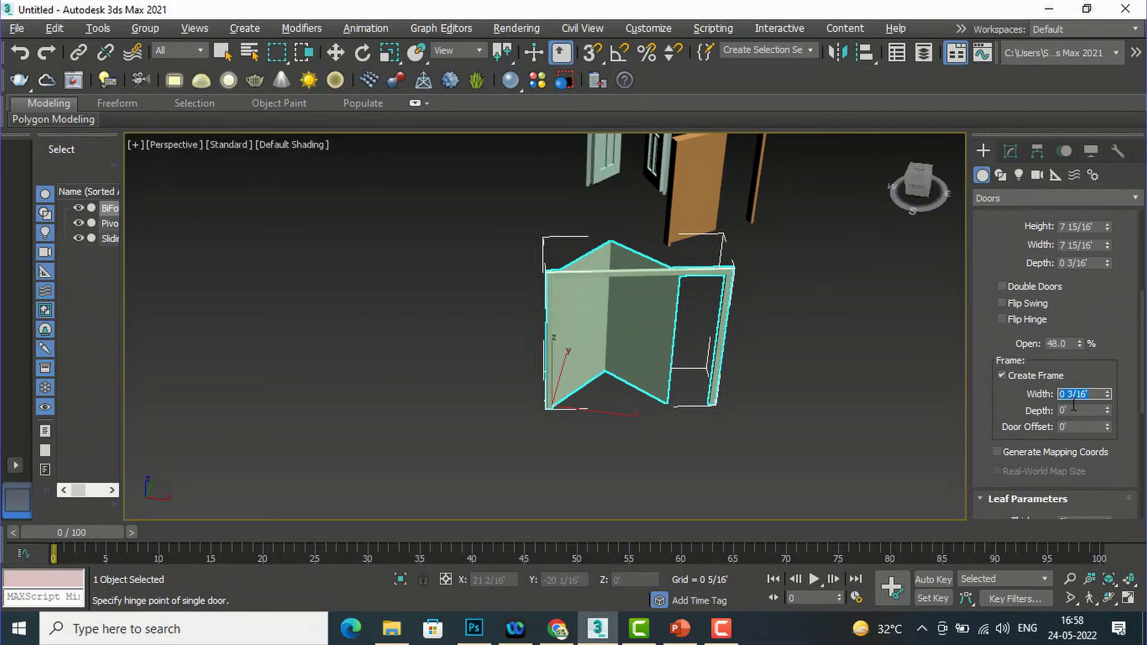
left_click_drag(1074, 406, 1014, 410)
type("3")
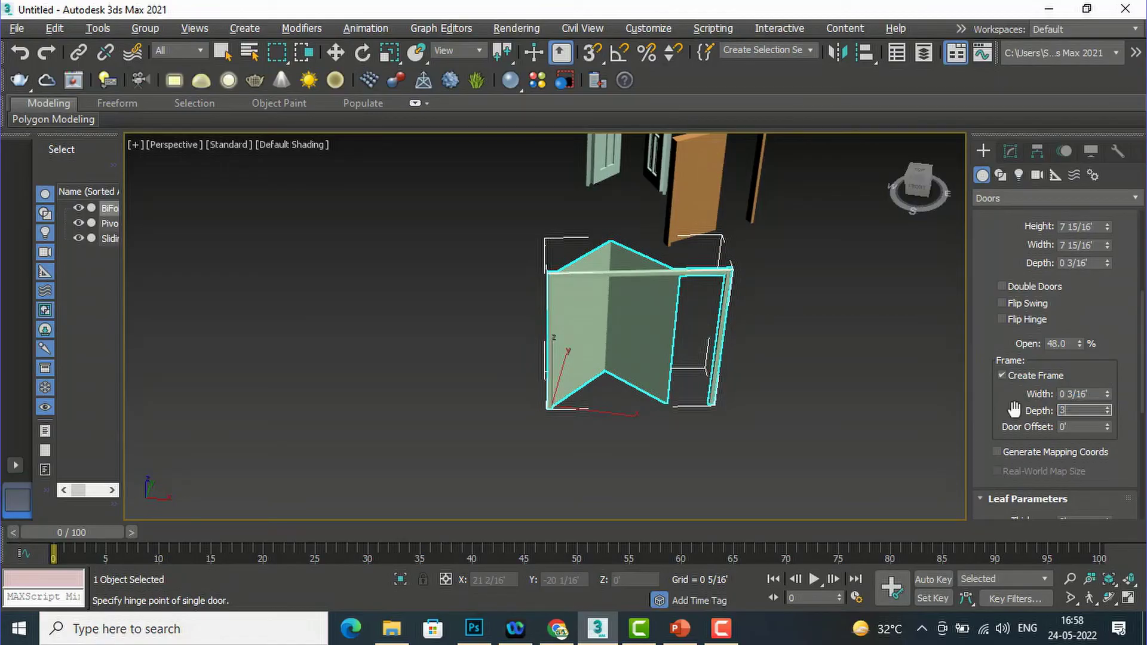
type("/16")
key("Return")
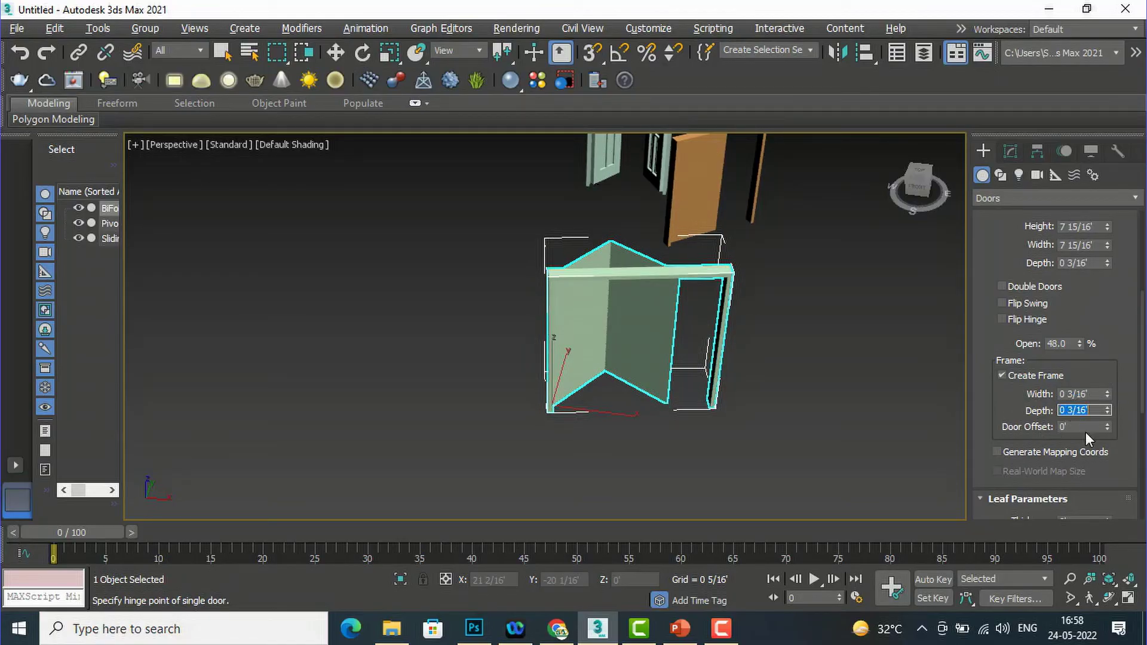
left_click_drag(1080, 425, 1005, 434)
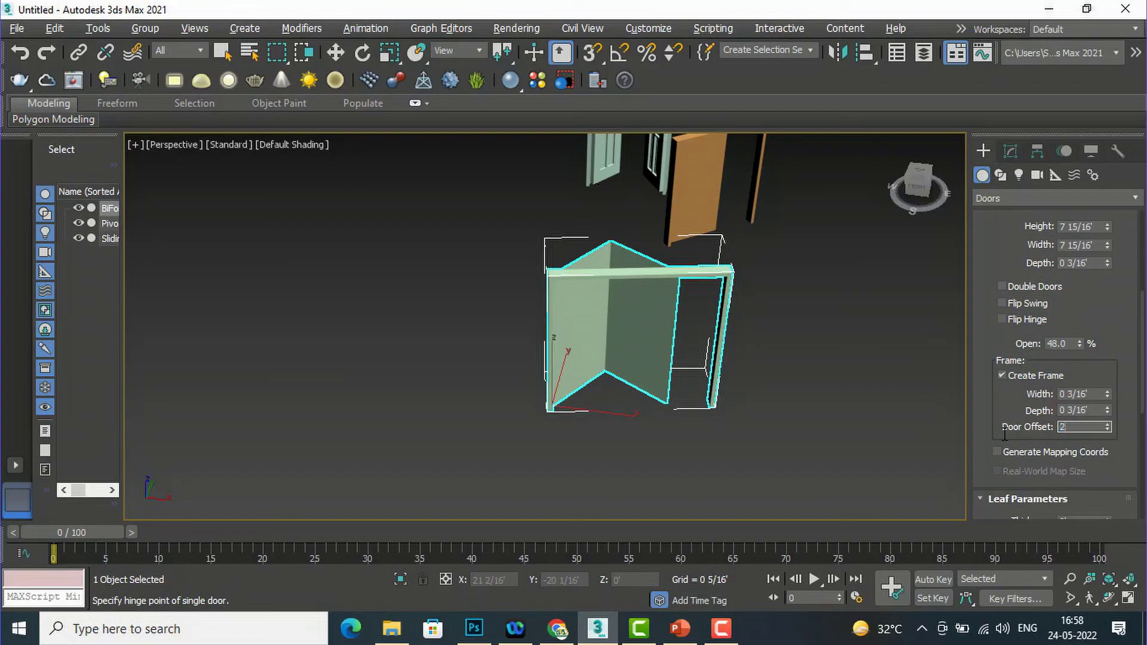
type("2\"")
key("Return")
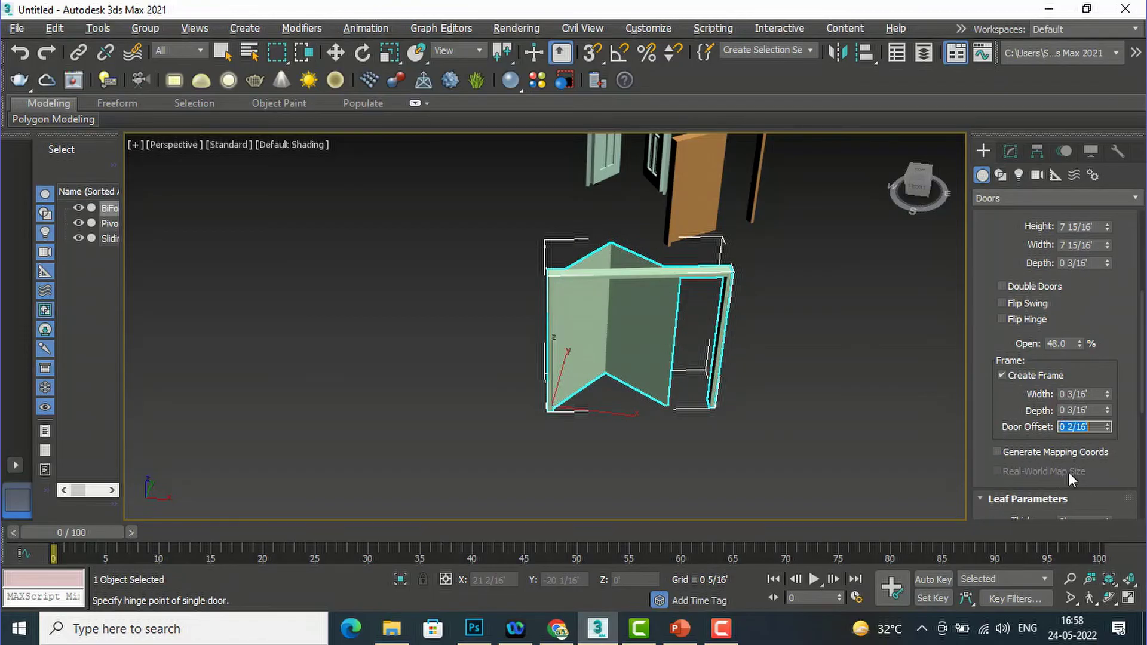
scroll(1069, 477, "down", 2)
left_click(1107, 380)
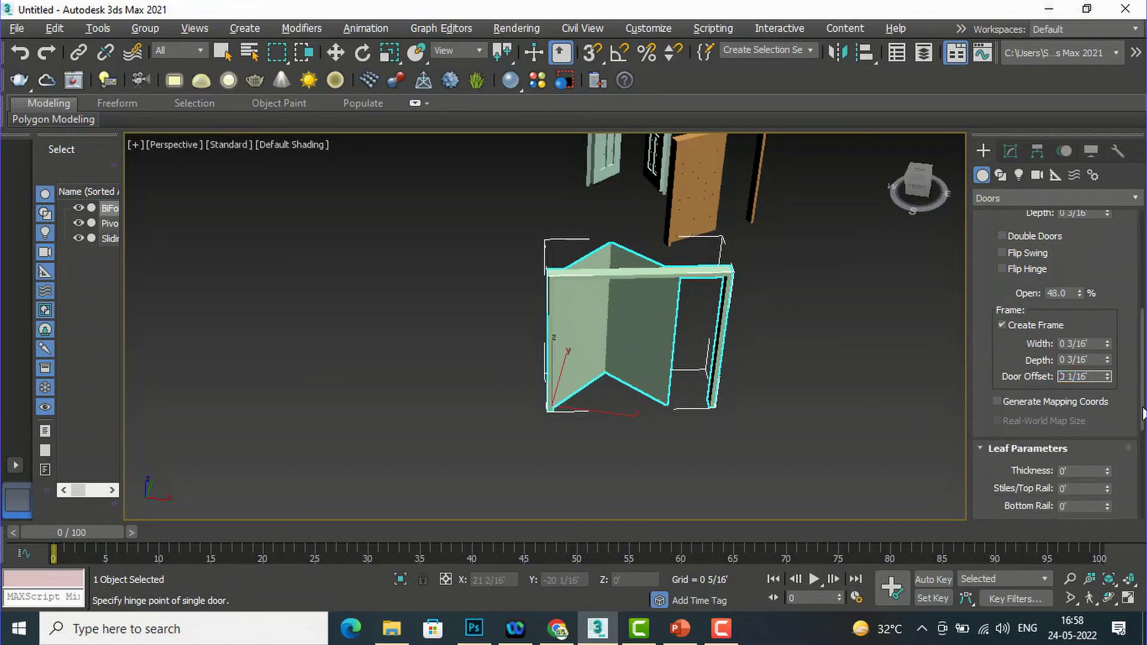
scroll(1069, 418, "down", 3)
Set each bifold leaf to 3 horizontal by 3 vertical glass panels
scroll(1070, 406, "down", 1)
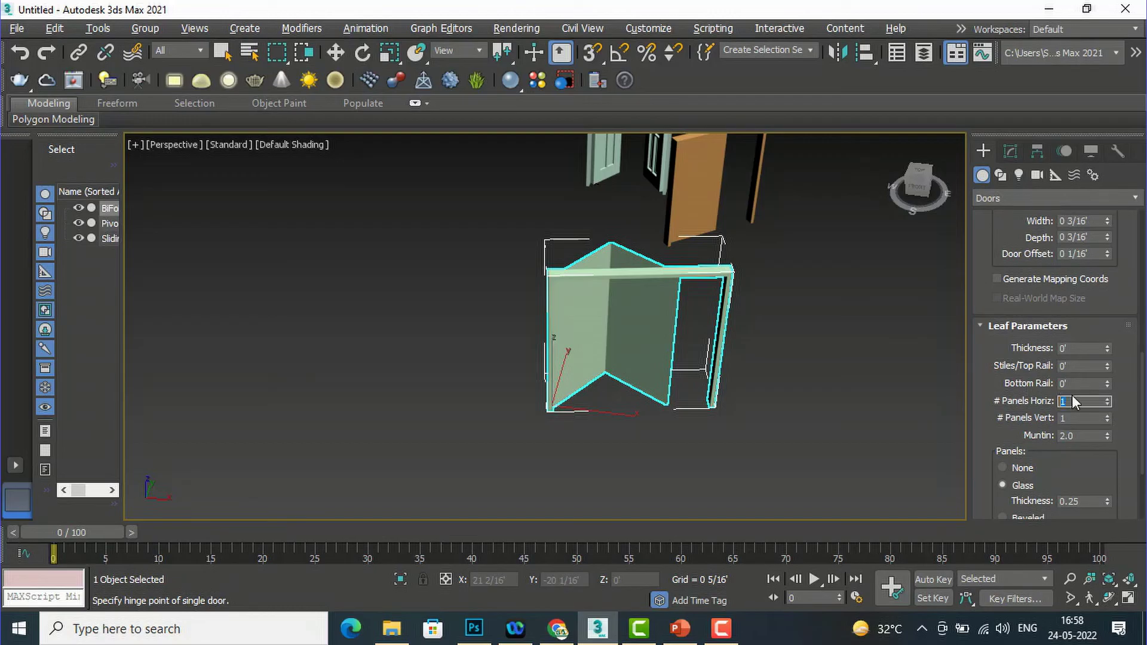
left_click(1106, 397)
scroll(620, 328, "up", 5)
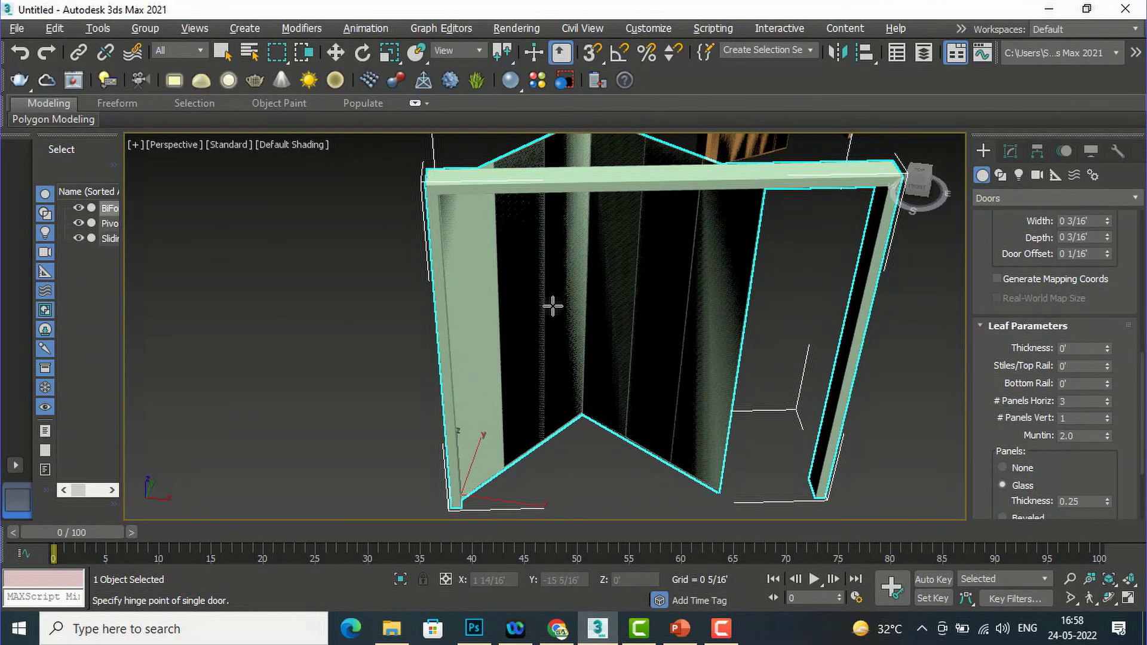
double_click(1072, 418)
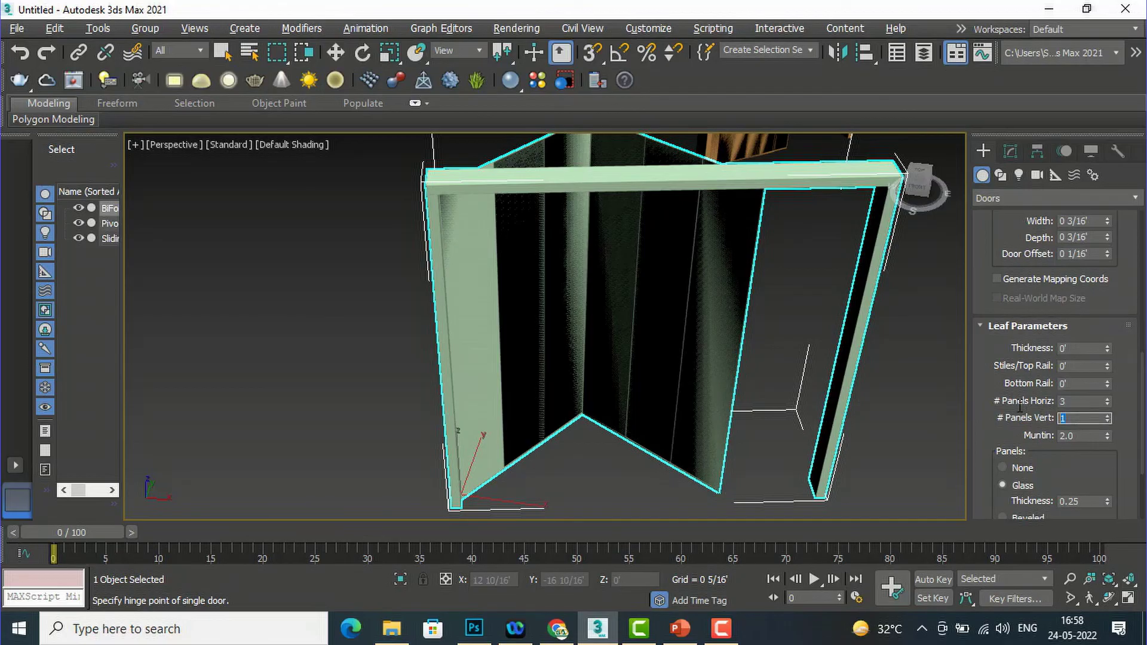
key("Return")
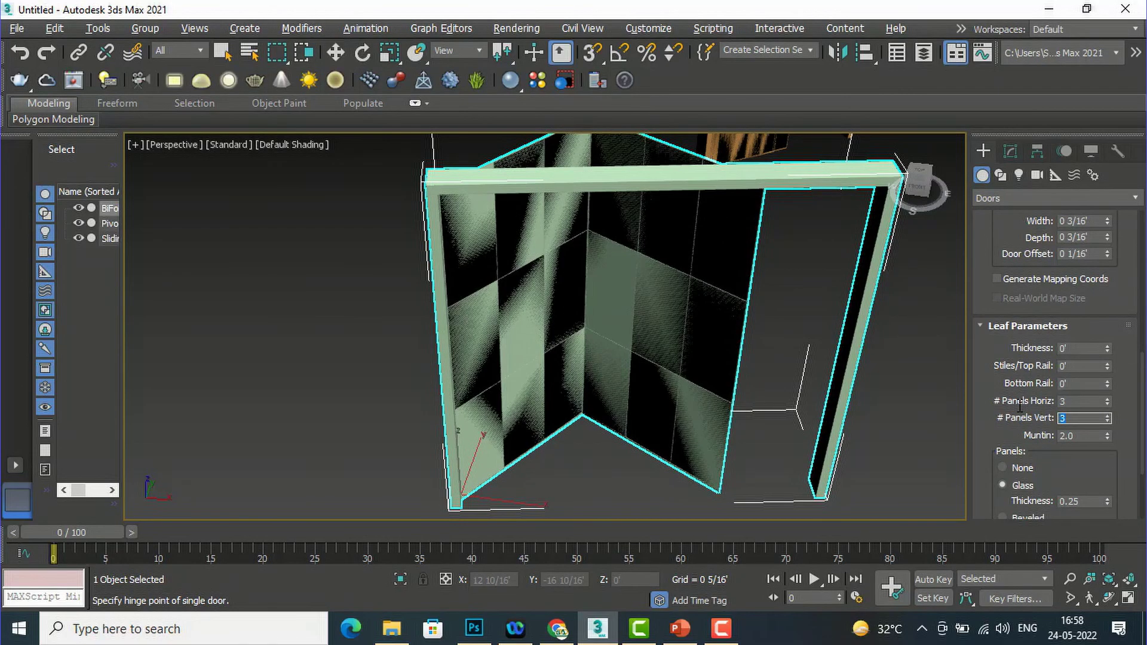
scroll(622, 226, "down", 3)
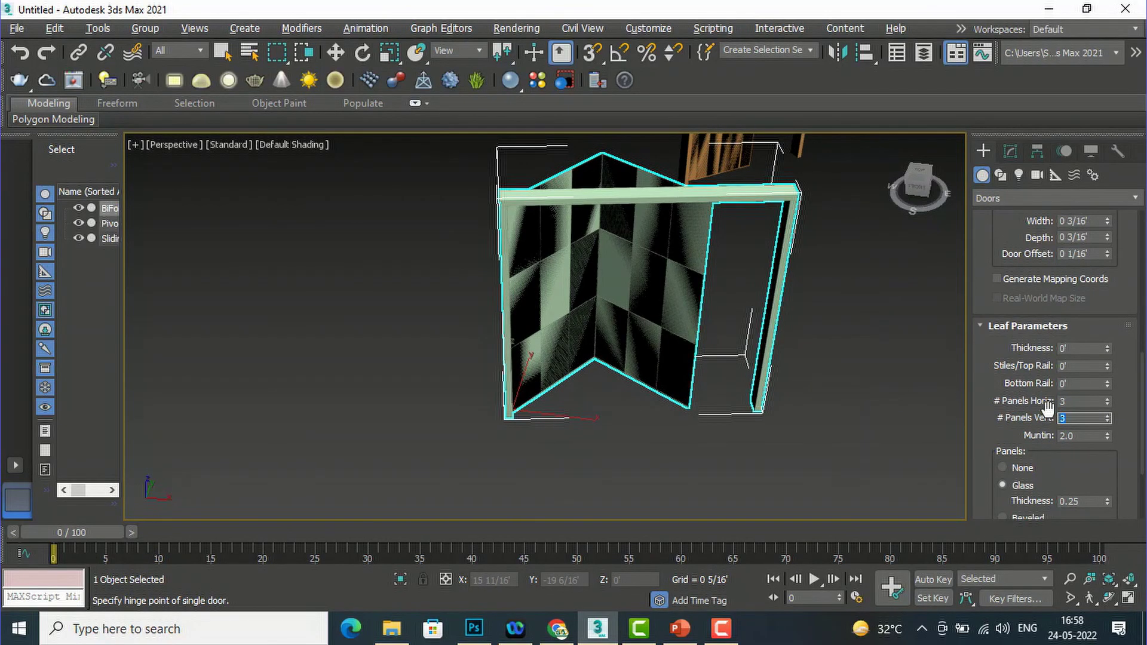
scroll(1048, 409, "down", 3)
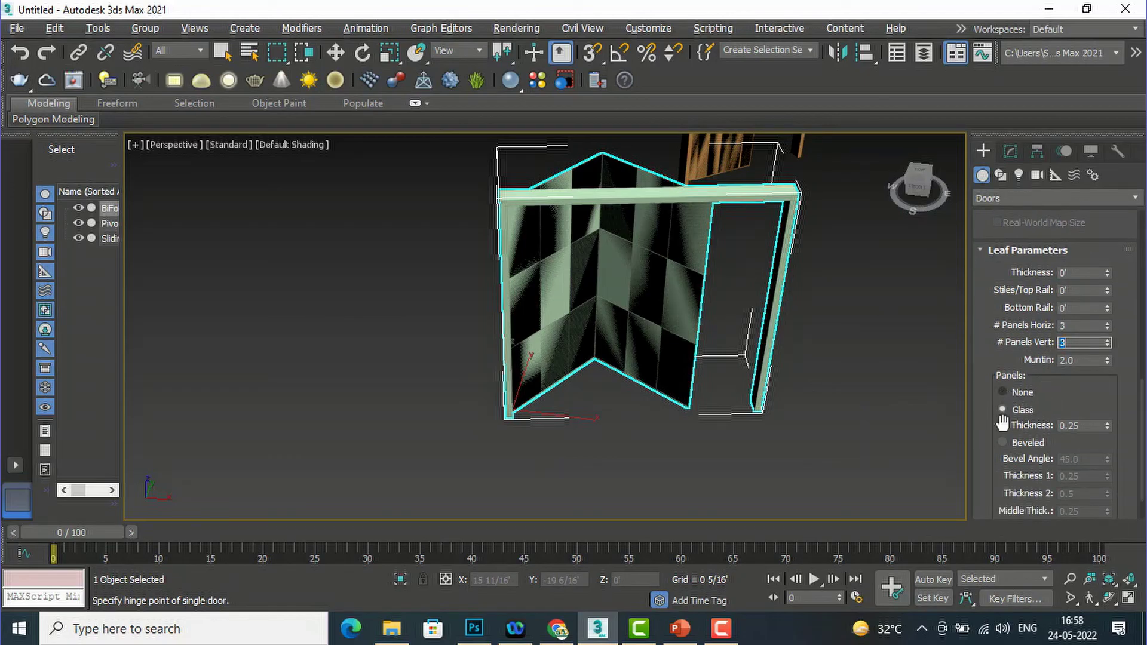
scroll(1099, 442, "down", 2)
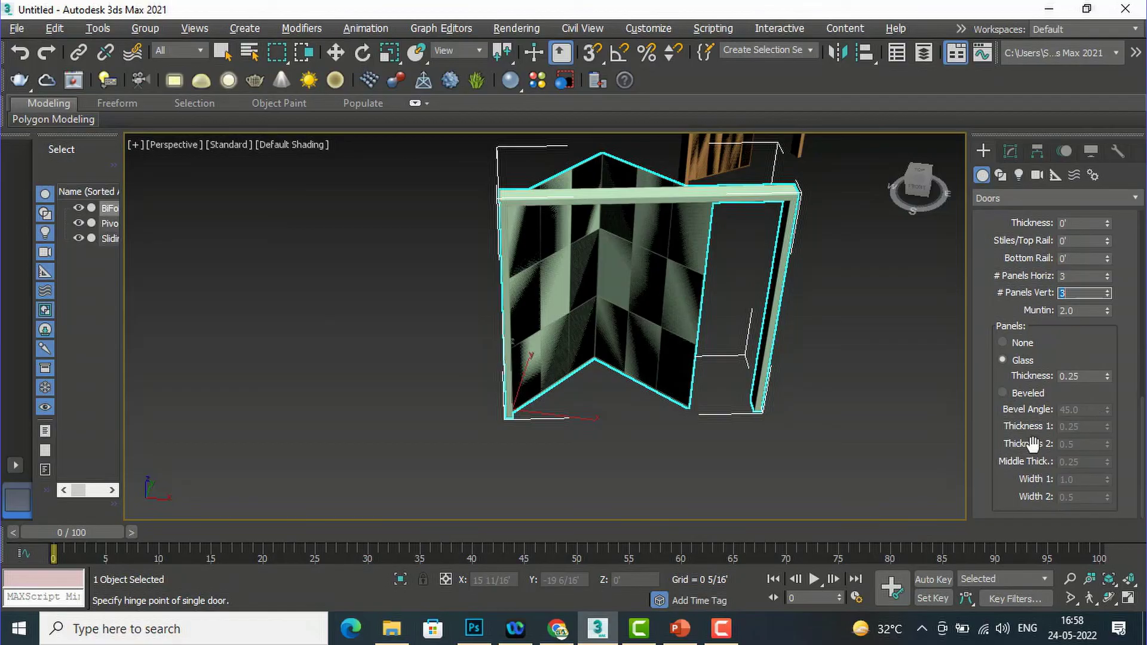
scroll(1028, 439, "up", 2)
scroll(502, 397, "down", 4)
scroll(554, 193, "up", 3)
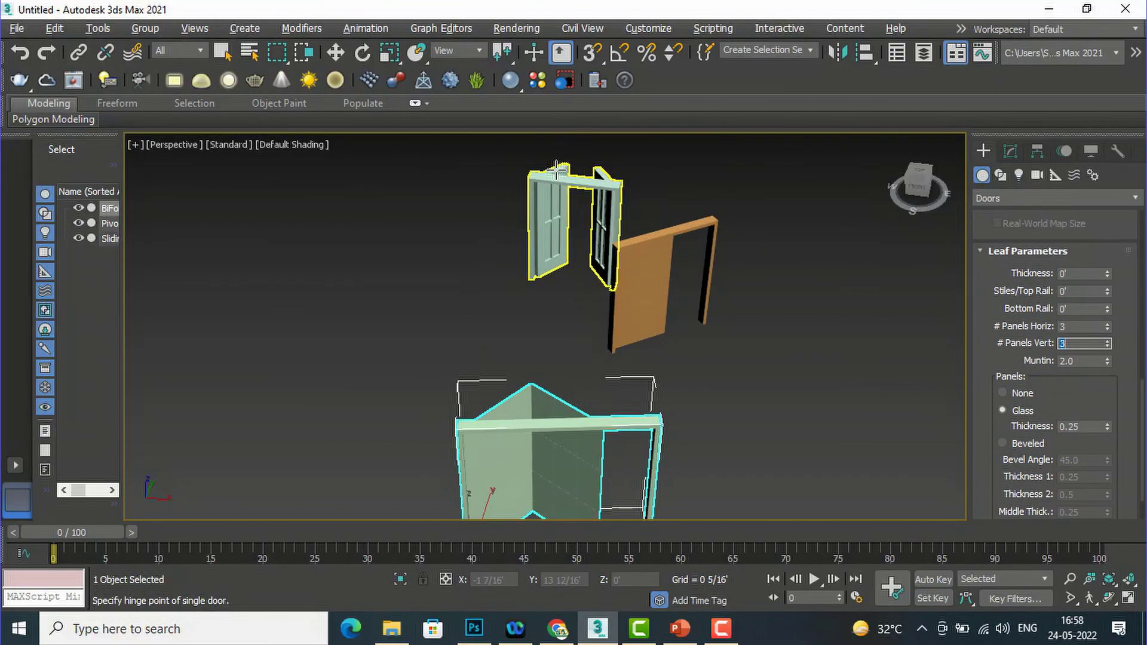
scroll(555, 192, "down", 3)
left_click_drag(888, 198, 792, 217)
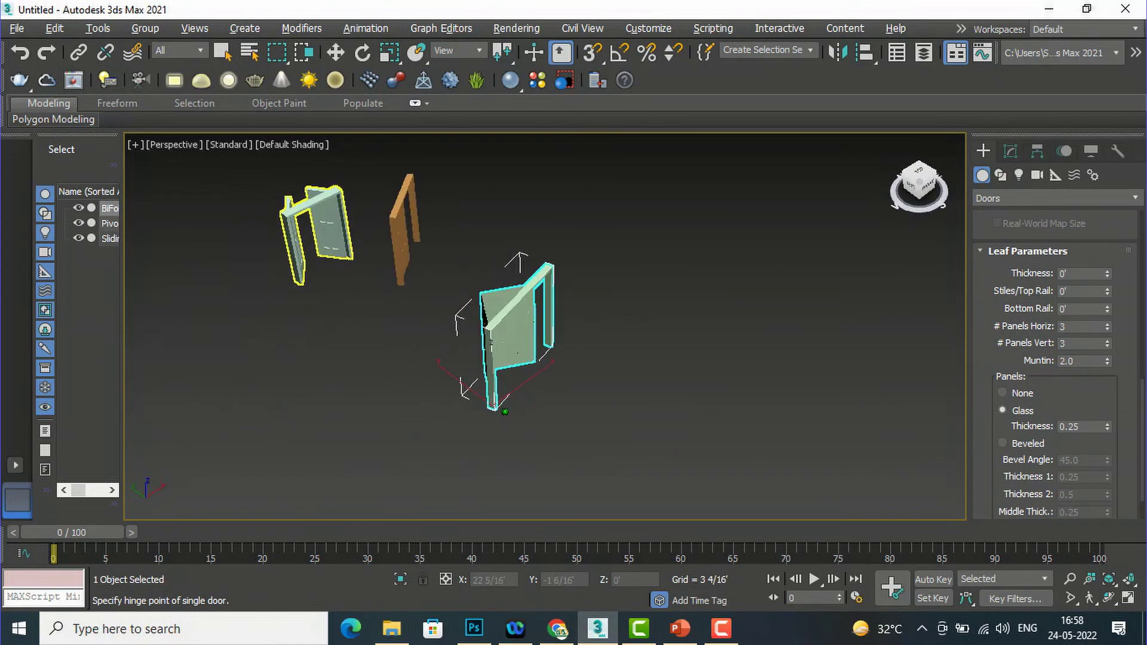